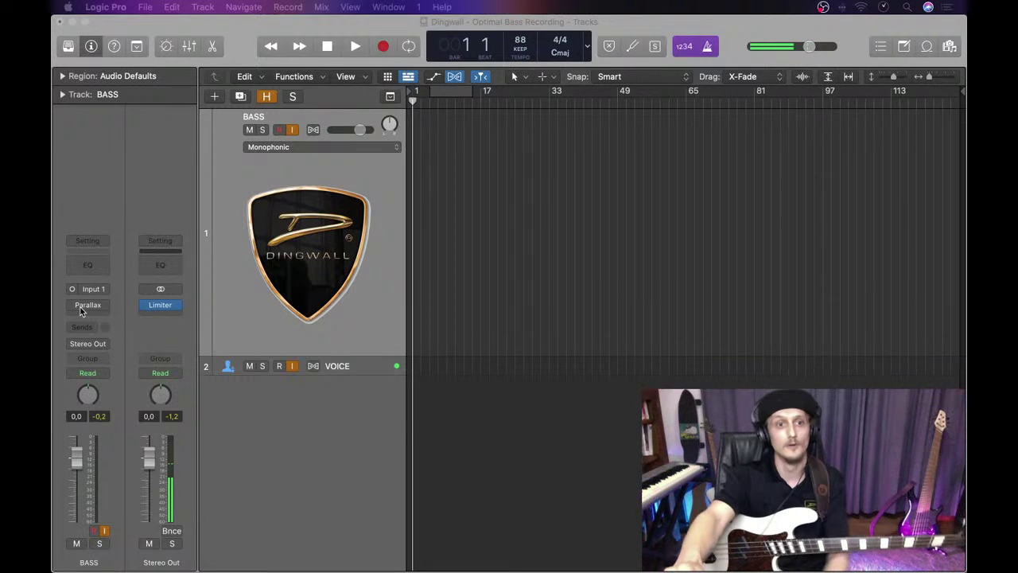
Step: Show the hidden tracks and expand the BASS/DI track stack to display the DI and AMP waveforms at bar 5 up close
left_click(266, 96)
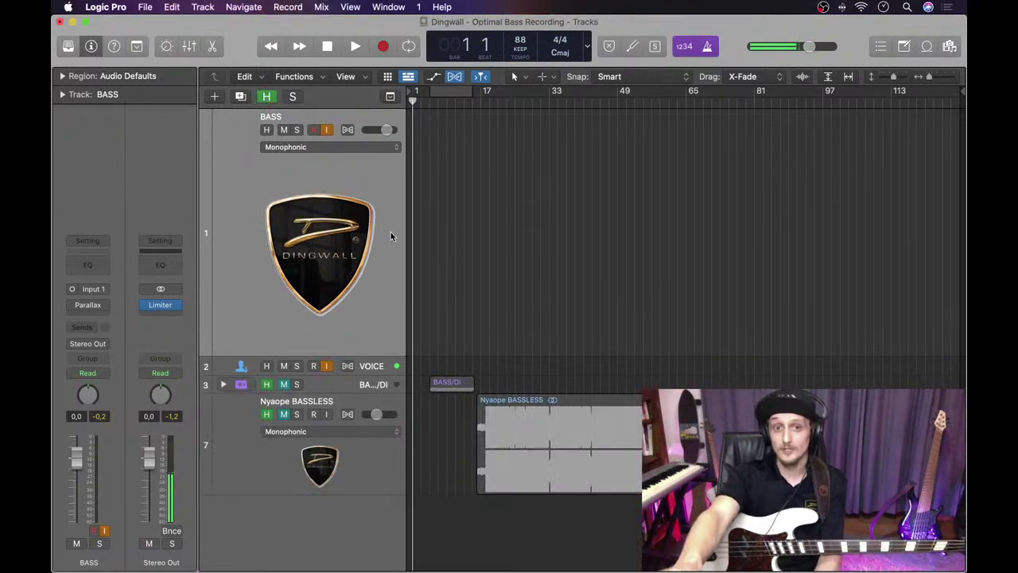
left_click(224, 386)
left_click_drag(931, 77, 945, 80)
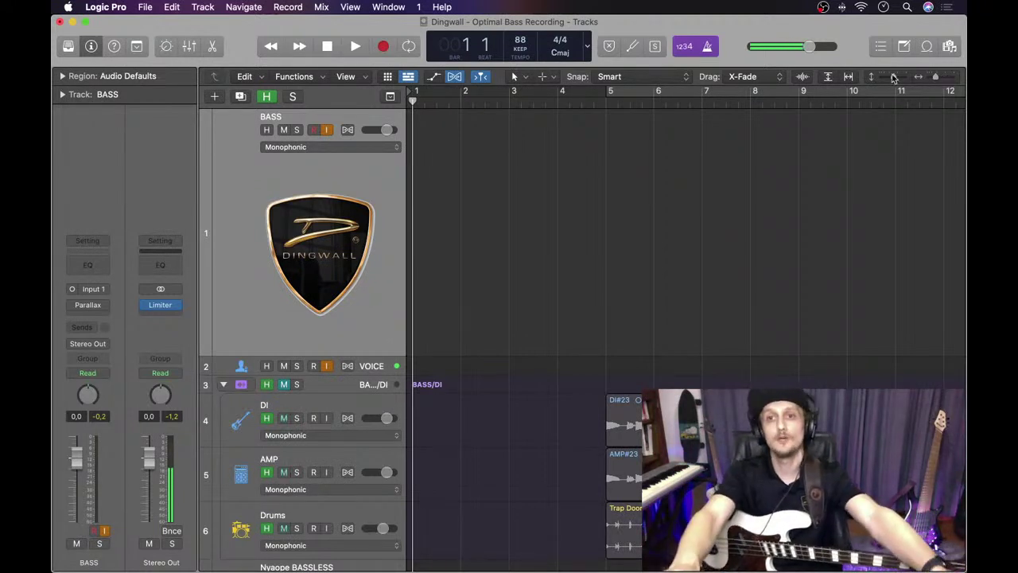
left_click(937, 78)
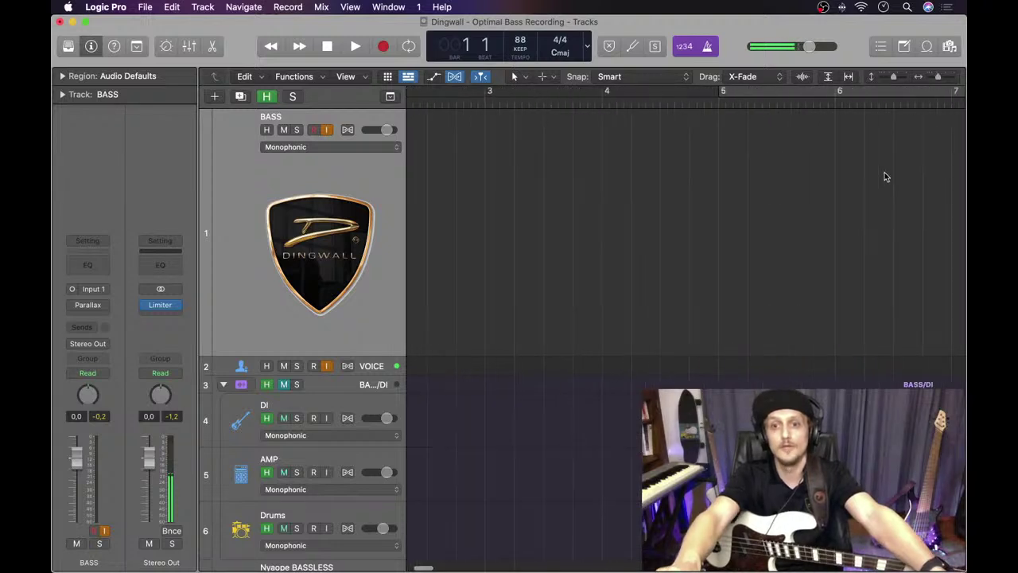
left_click_drag(939, 76, 957, 75)
left_click_drag(894, 75, 947, 77)
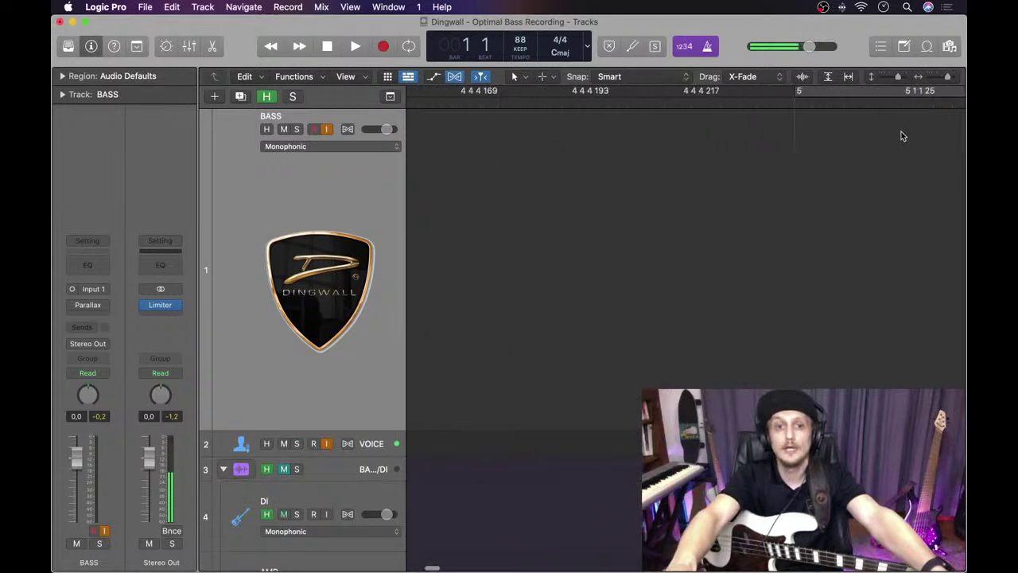
scroll(901, 135, "down", 5)
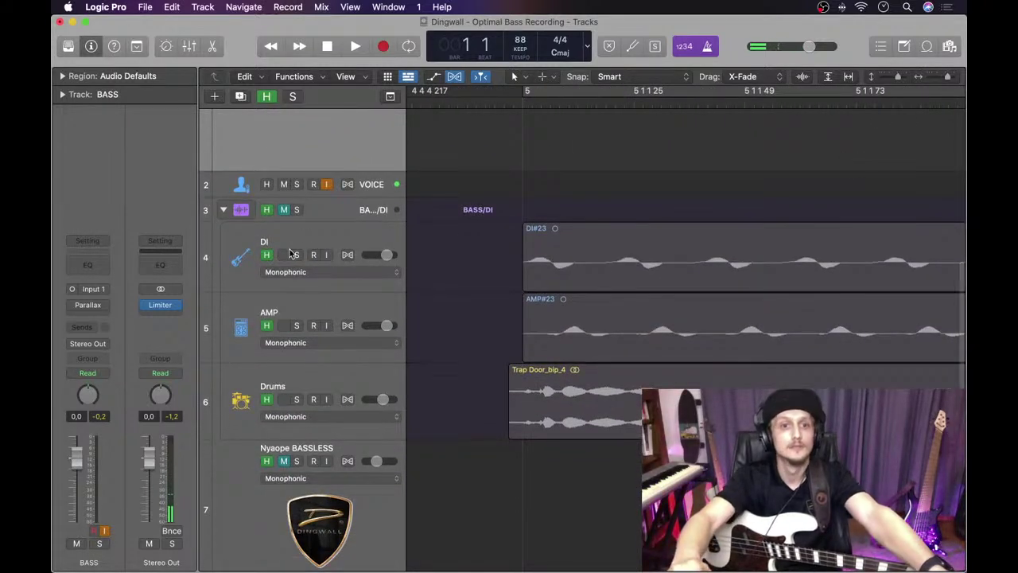
Step: Unmute the BASS/DI track stack and place the playhead on the first peak of the DI waveform at bar 5
left_click(285, 210)
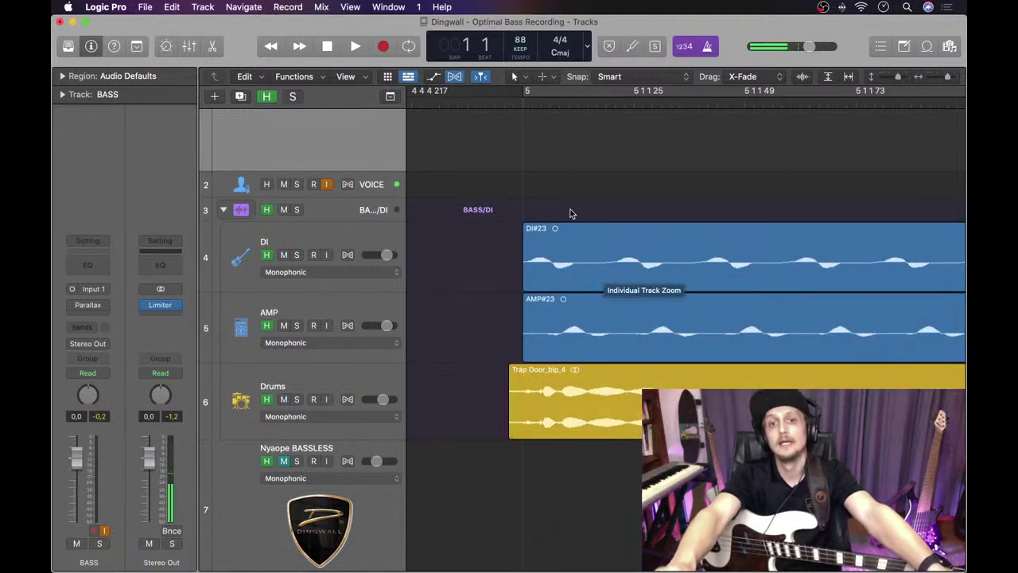
left_click_drag(539, 104, 661, 113)
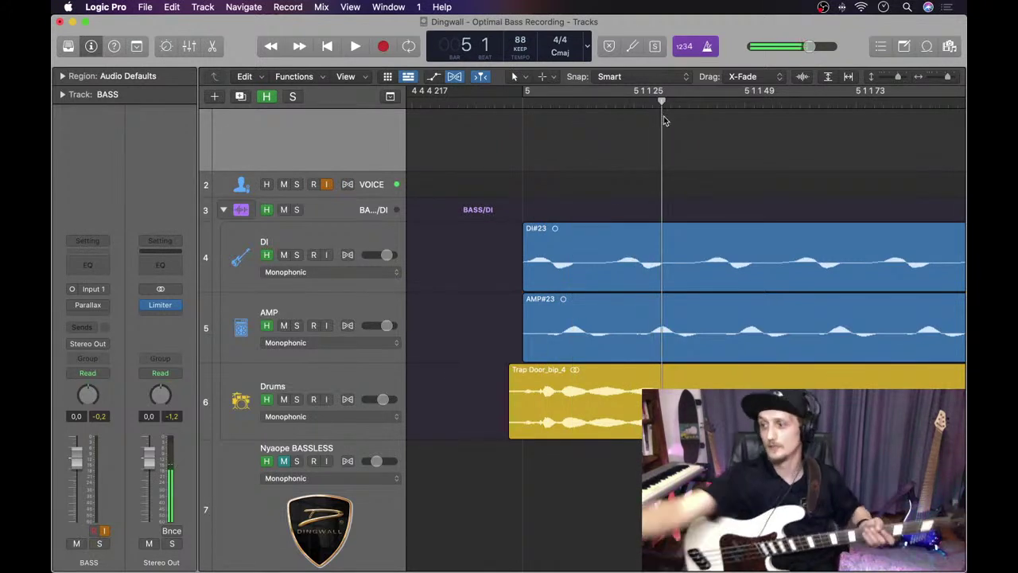
left_click_drag(567, 104, 539, 117)
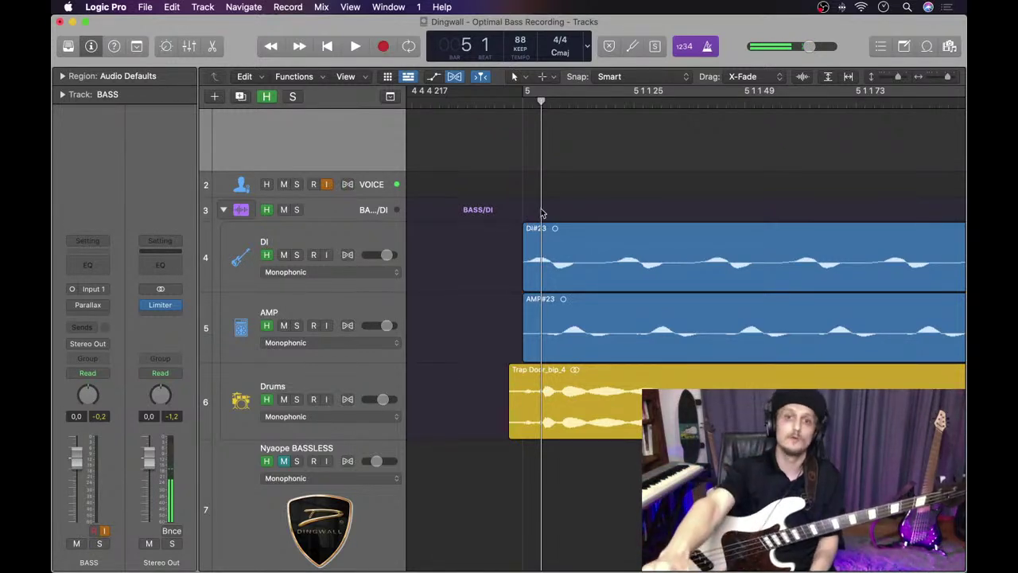
Step: Move the AMP#23 region slightly earlier to line its first waveform peak up with the first peak of DI#23
left_click_drag(948, 82, 952, 82)
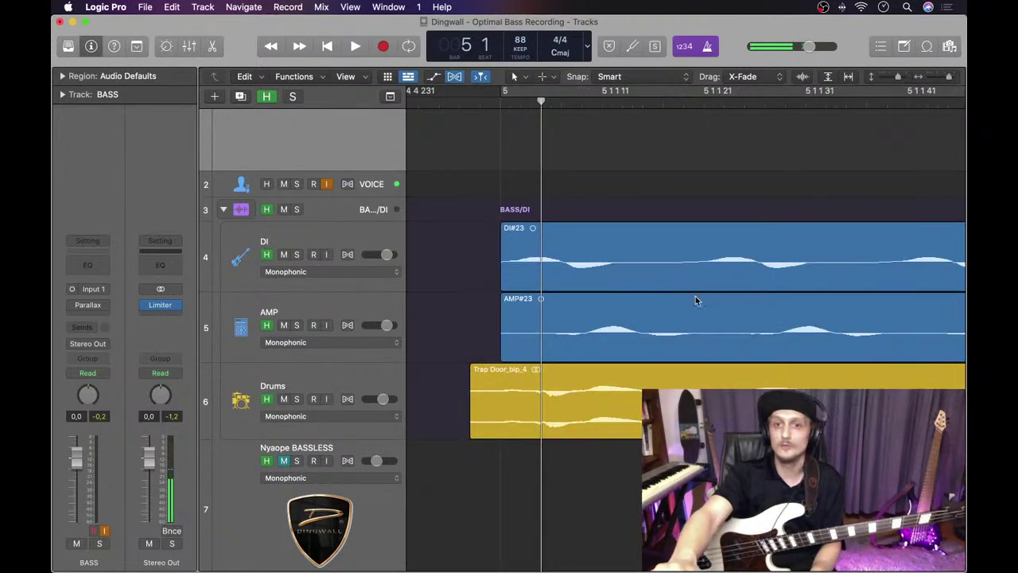
left_click_drag(619, 332, 543, 329)
left_click(561, 102)
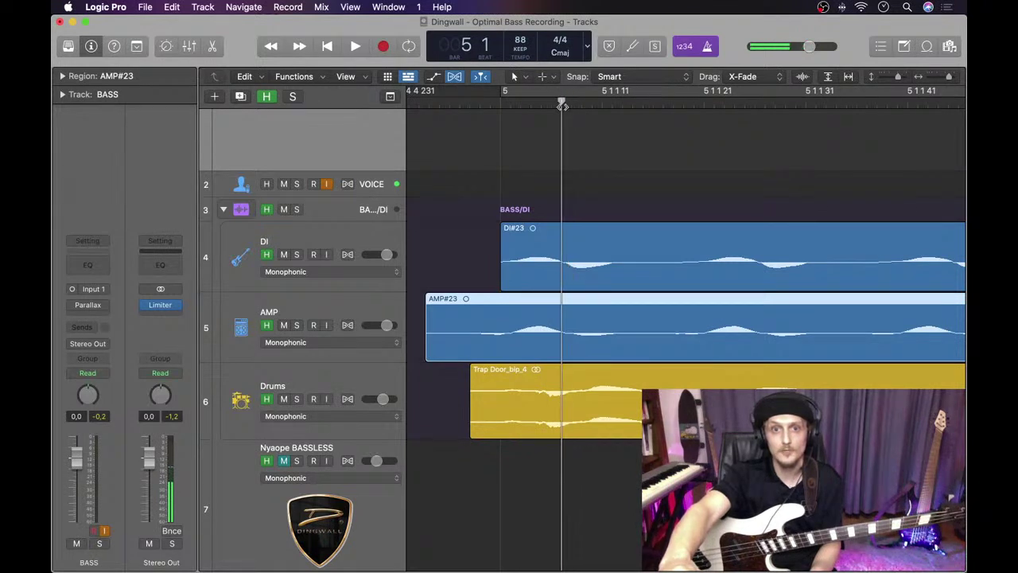
left_click_drag(595, 332, 586, 327)
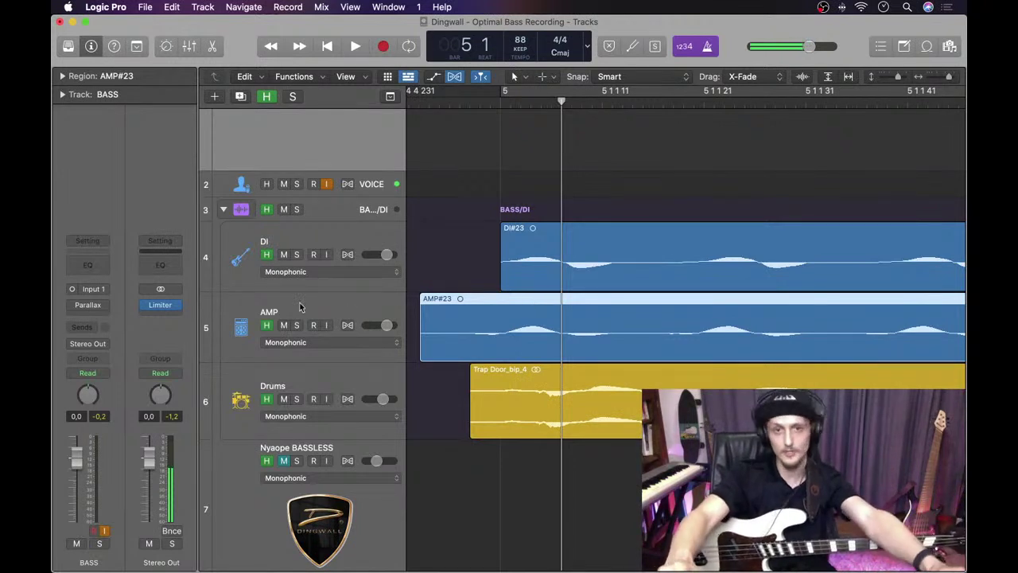
Step: Mute the Drums track and play the DI and AMP tracks together from bar 5, comparing their waveforms
left_click(298, 210)
left_click(298, 210)
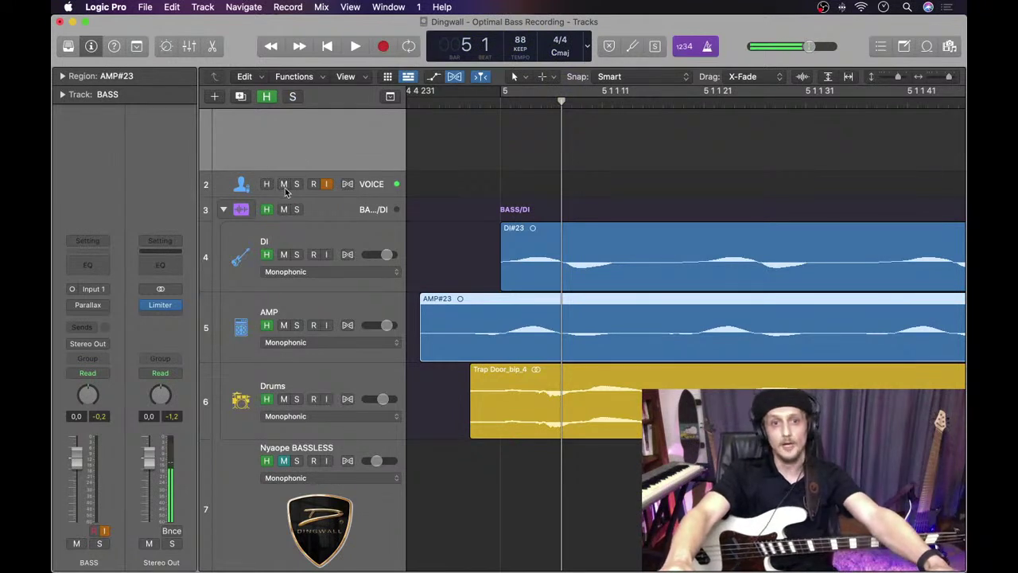
left_click(284, 399)
key("space")
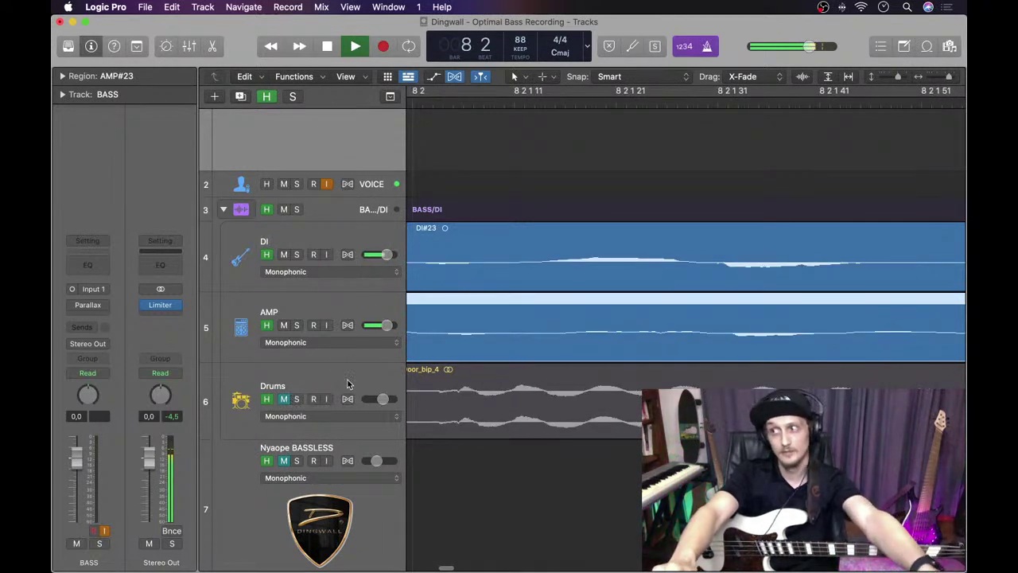
left_click_drag(936, 77, 950, 78)
key("space")
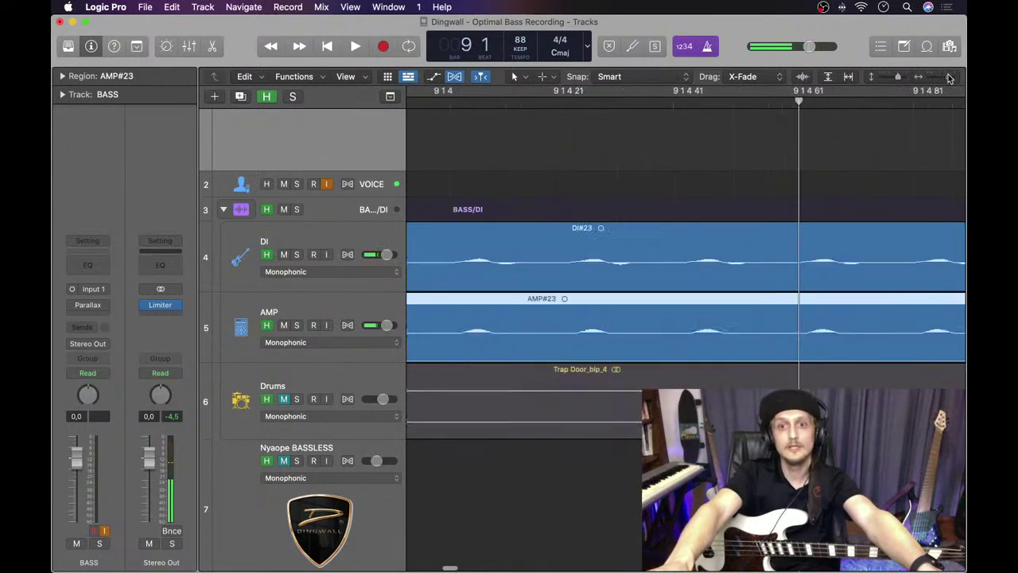
Step: Undo the last AMP region move and play the DI and AMP tracks together in short passages
left_click(731, 184)
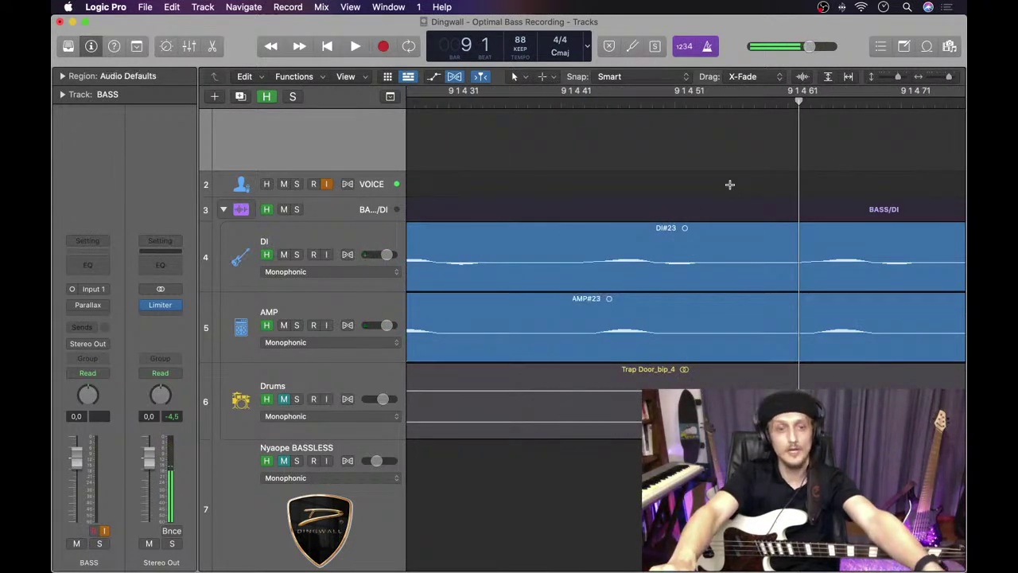
key("super+z")
left_click(573, 105)
key("space")
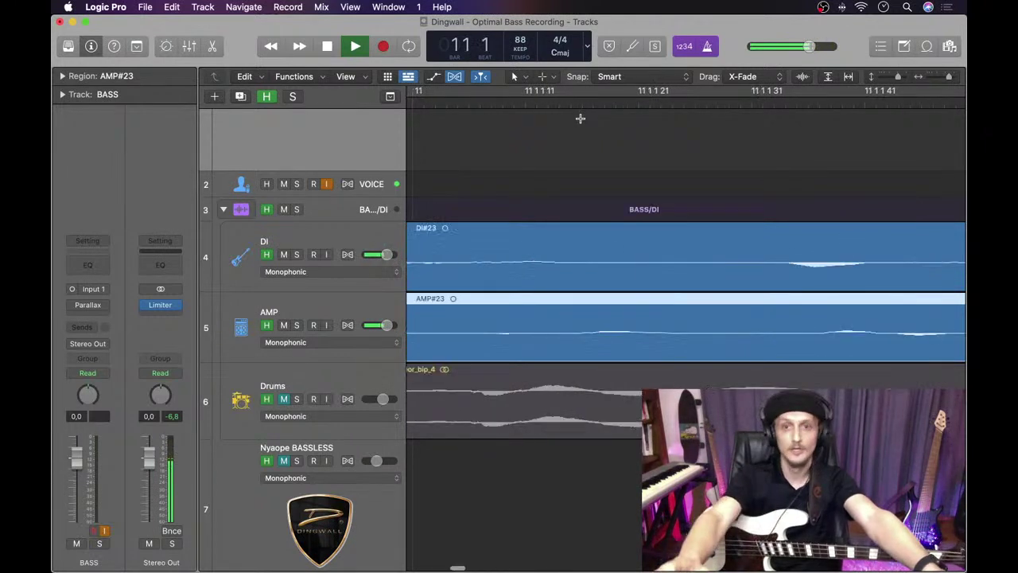
key("space")
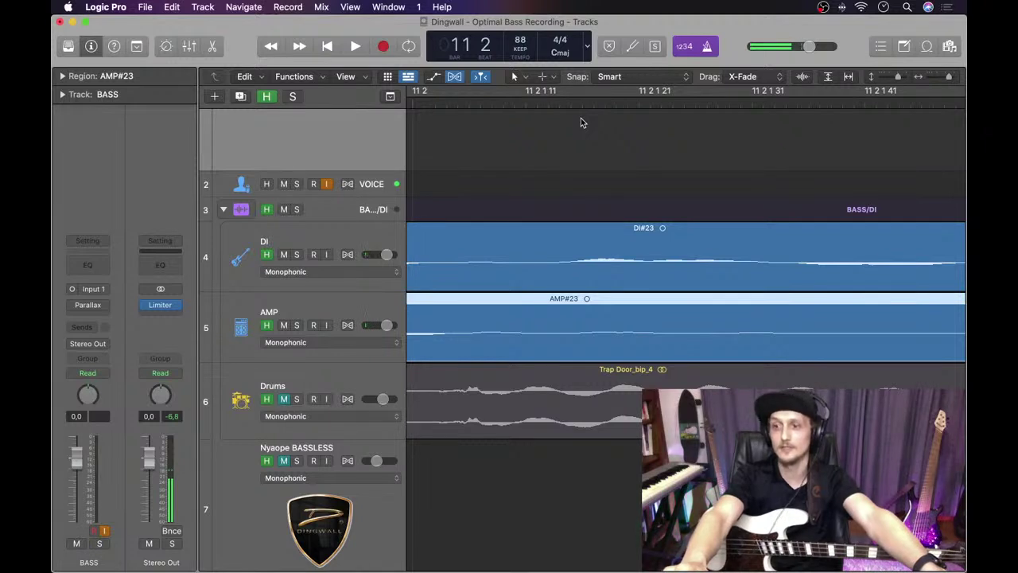
key("space")
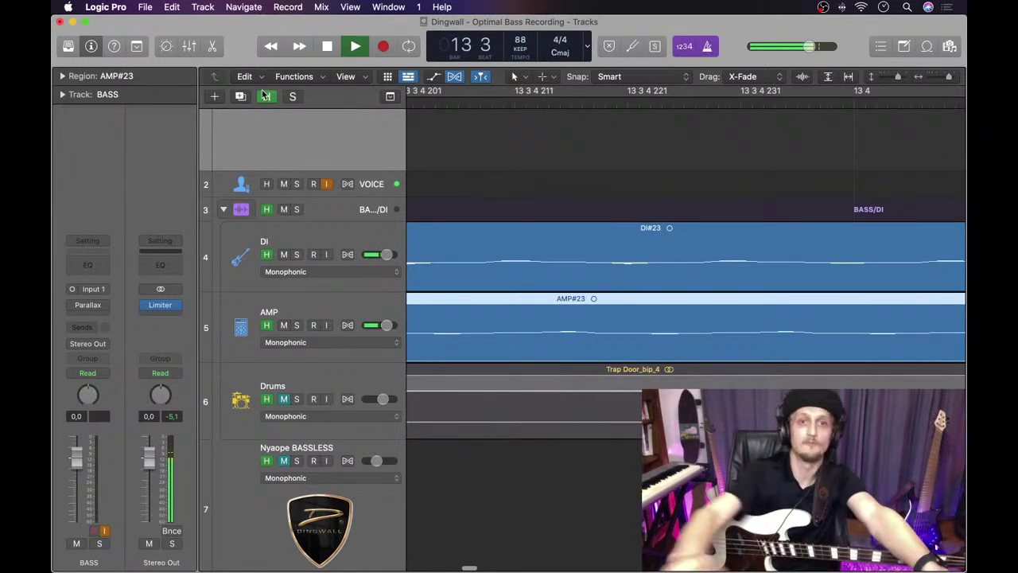
key("space")
Step: Set the audio device's I/O buffer size to 256 samples and close the preferences
key("super+comma")
left_click(548, 284)
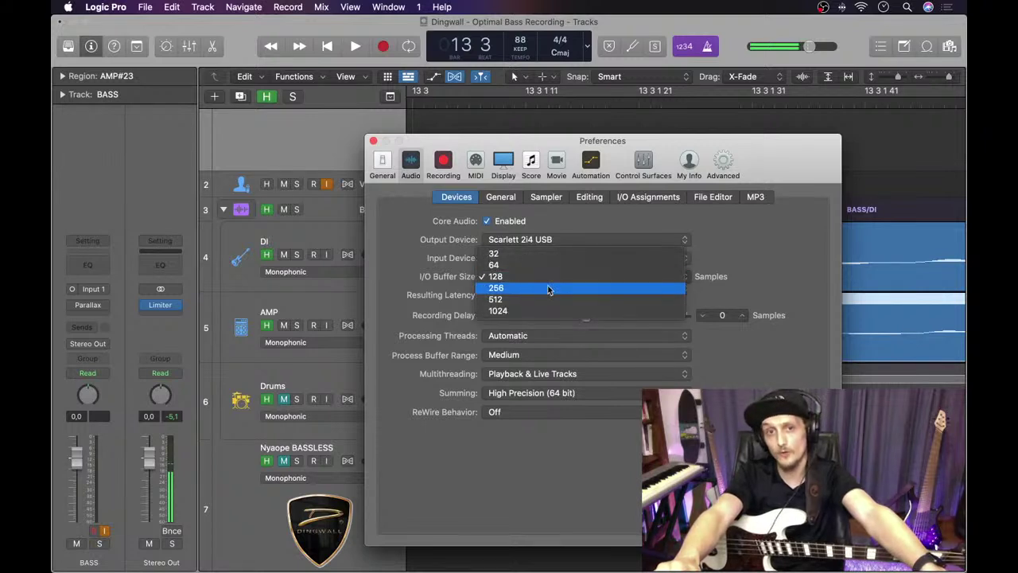
left_click(548, 289)
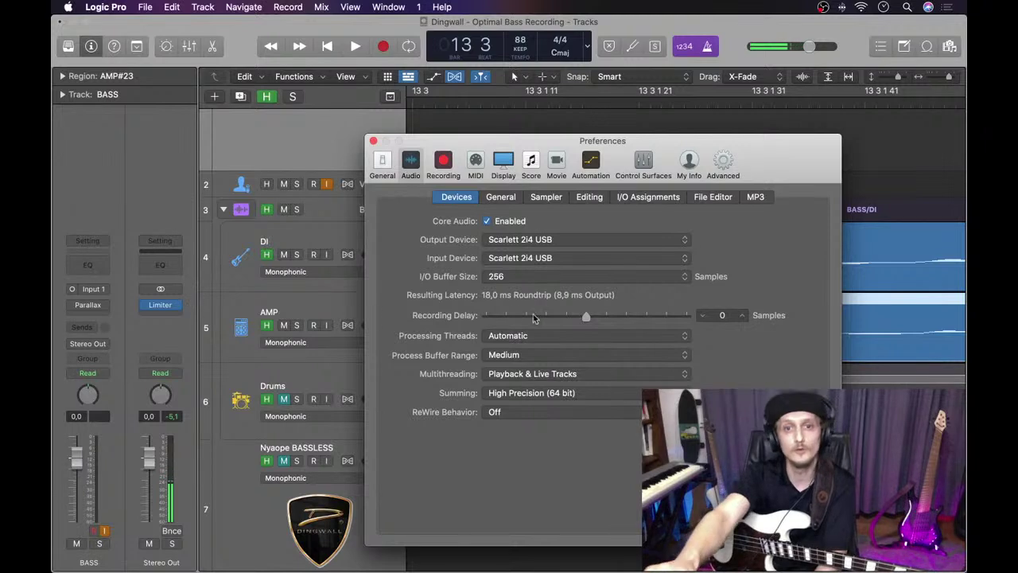
left_click(521, 276)
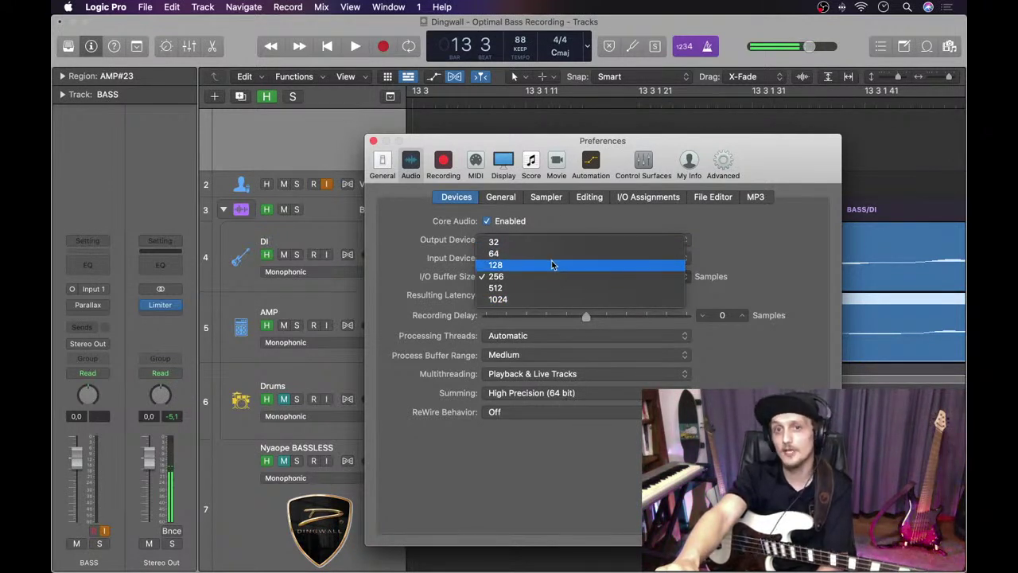
left_click(739, 268)
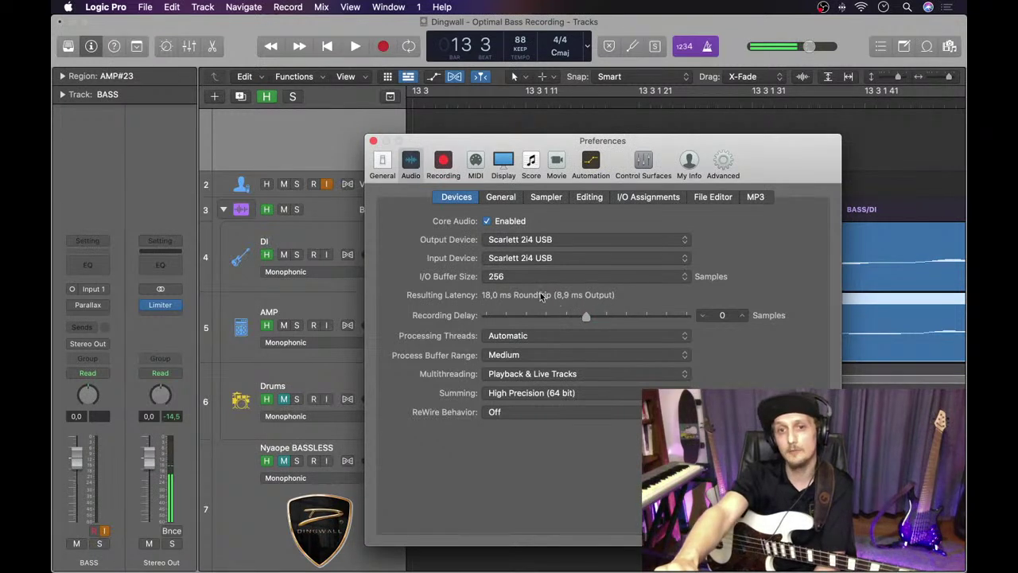
left_click(373, 141)
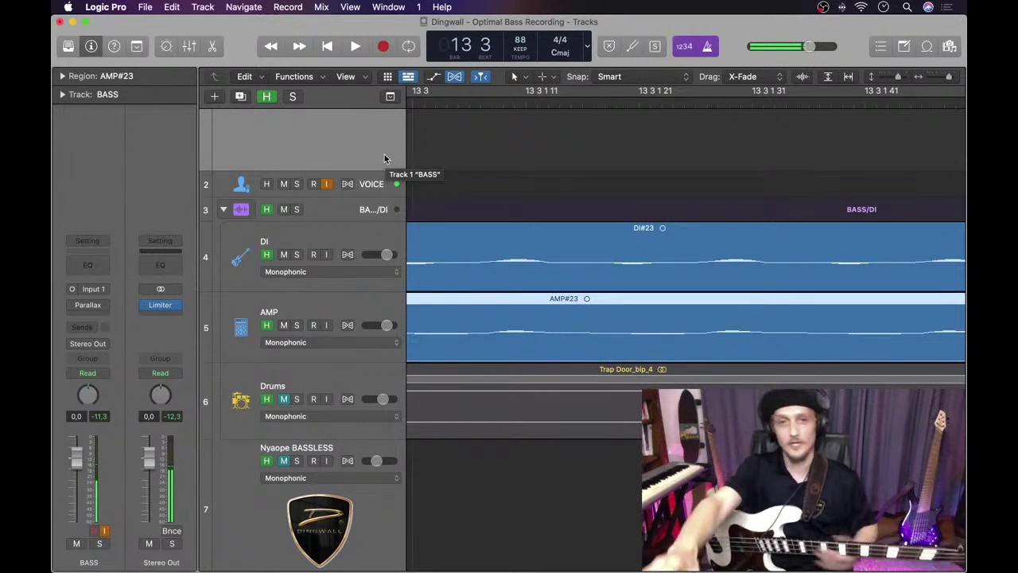
Step: Bypass the Limiter on the Stereo Out channel and turn on waveform zoom for the audio regions
mouse_move(146, 309)
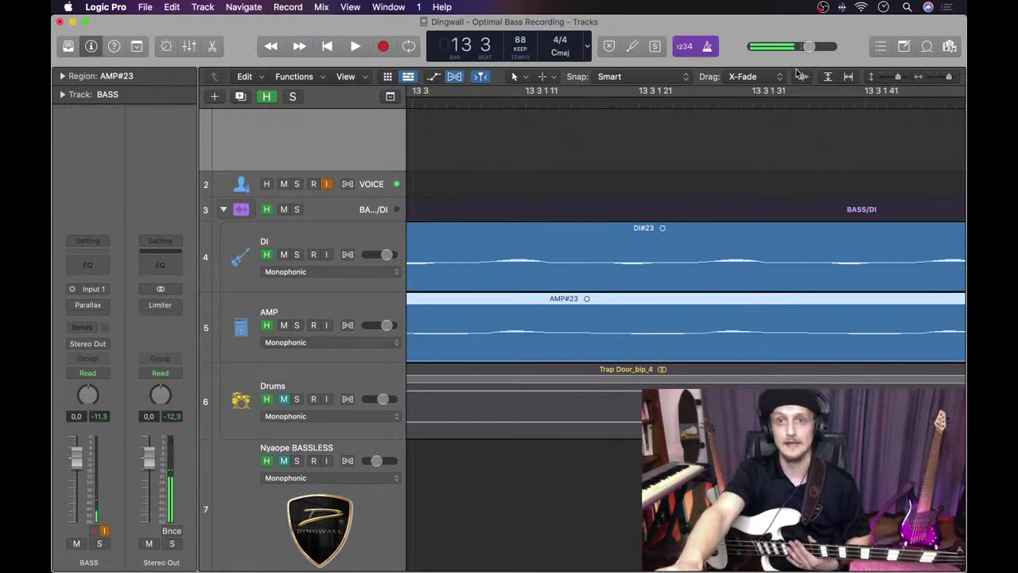
left_click_drag(949, 77, 931, 80)
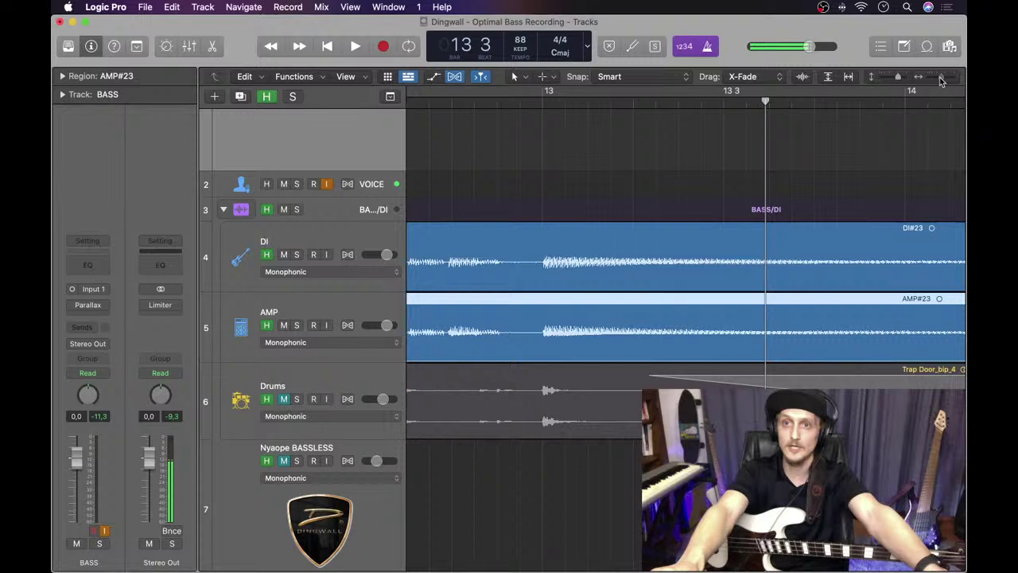
left_click_drag(941, 80, 955, 76)
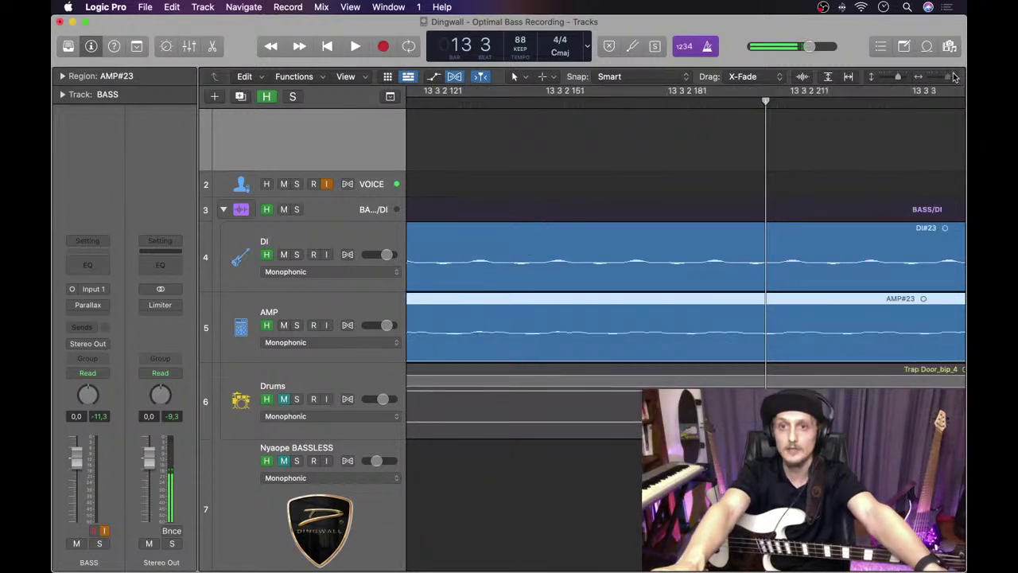
left_click(802, 76)
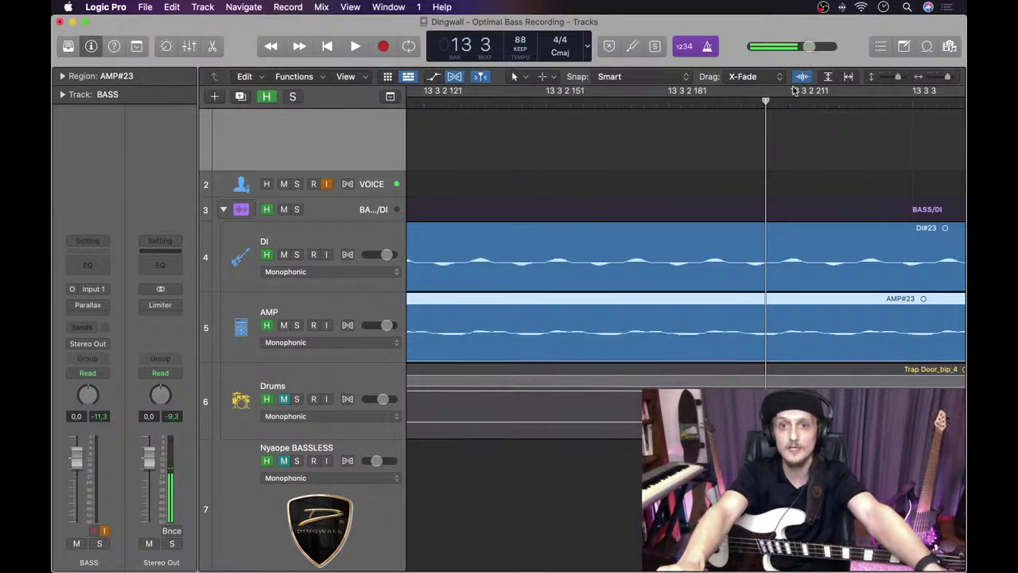
Step: Play a short passage of the DI and AMP tracks from bar 13 and return the playhead to the project start
scroll(750, 115, "left", 10)
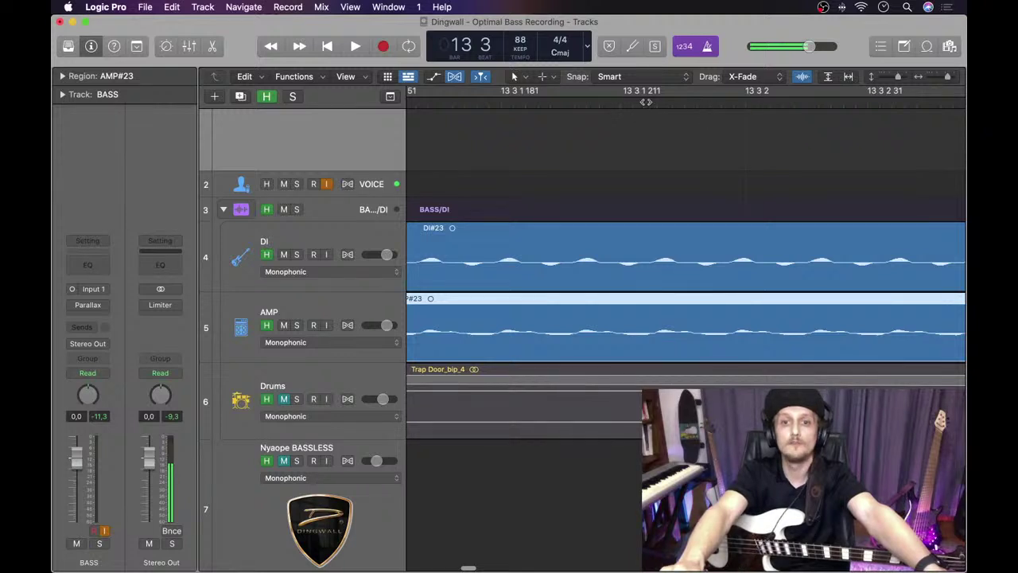
left_click(631, 105)
key("space")
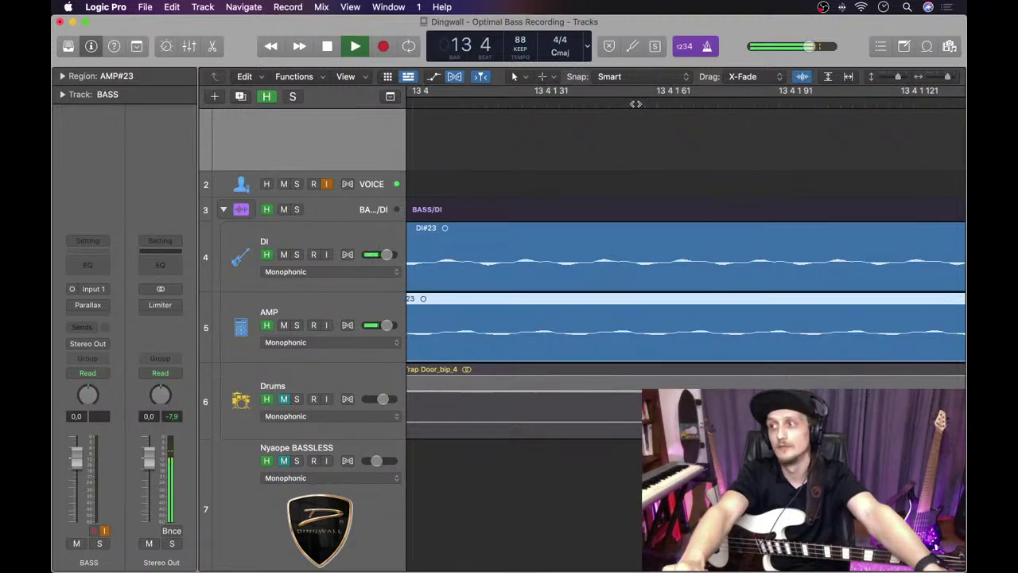
key("space")
key("Return")
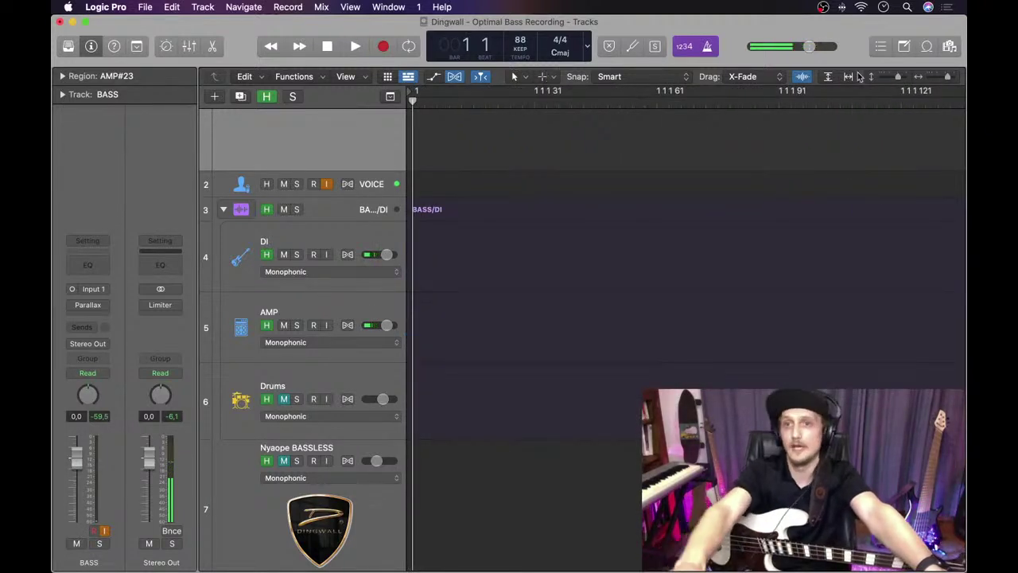
Step: Mute the AMP track and play the selected DI track alone from bar 5
left_click_drag(946, 77, 921, 83)
left_click(542, 104)
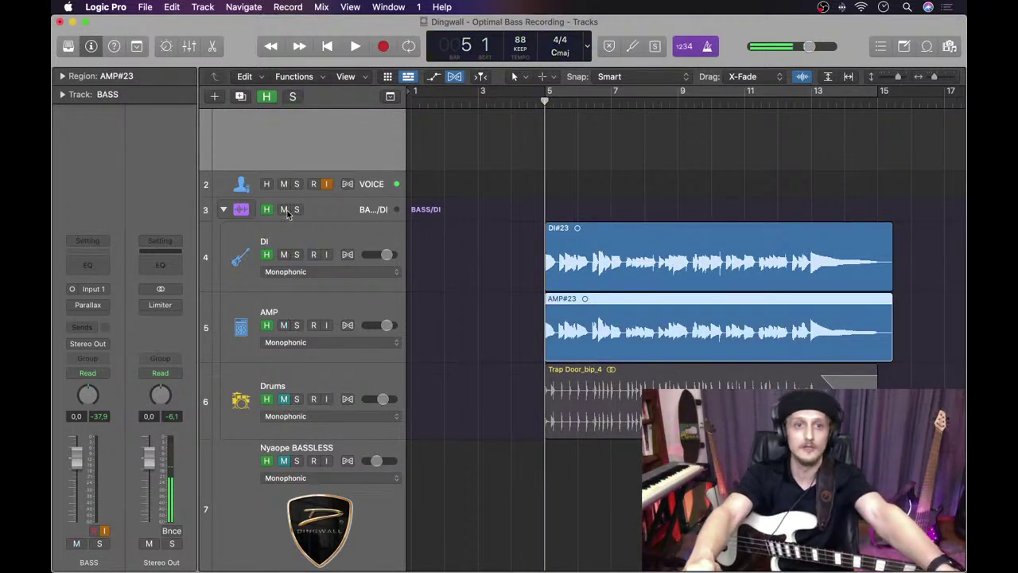
left_click(284, 325)
left_click(305, 243)
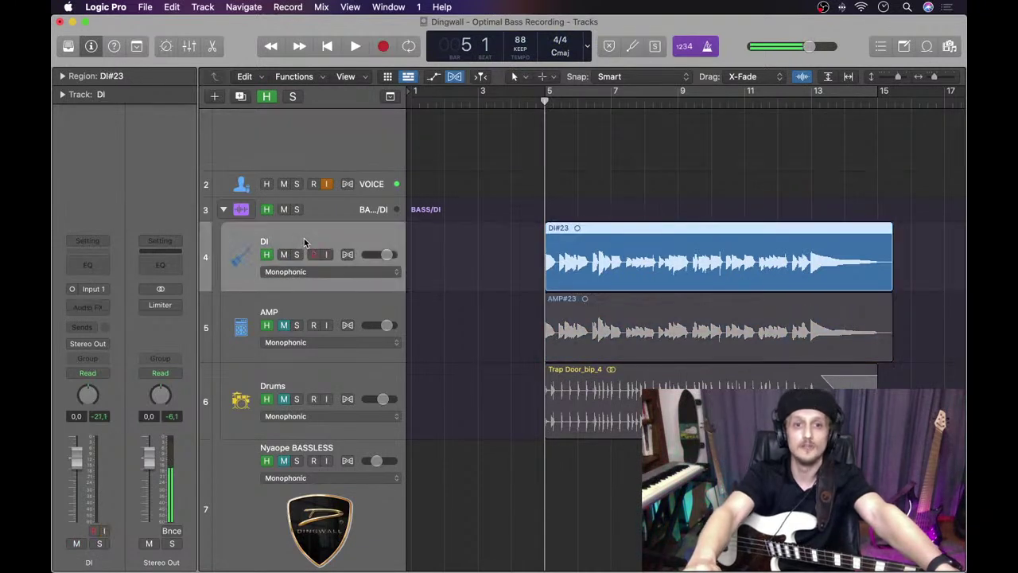
key("space")
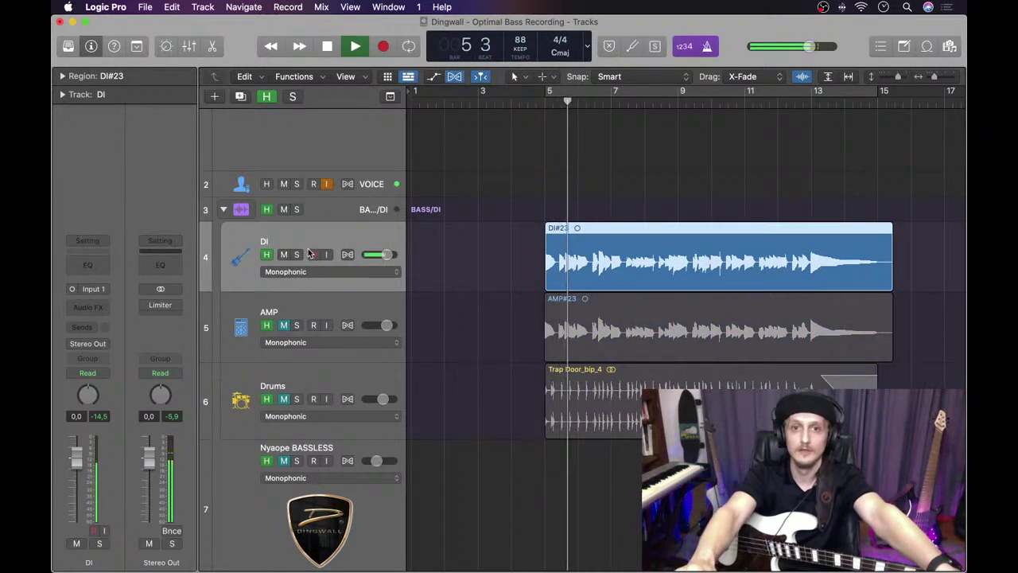
Step: Listen to the DI track with the VOICE track temporarily muted, unmuting VOICE and stopping playback at the end
scroll(283, 171, "up", 3)
left_click(284, 257)
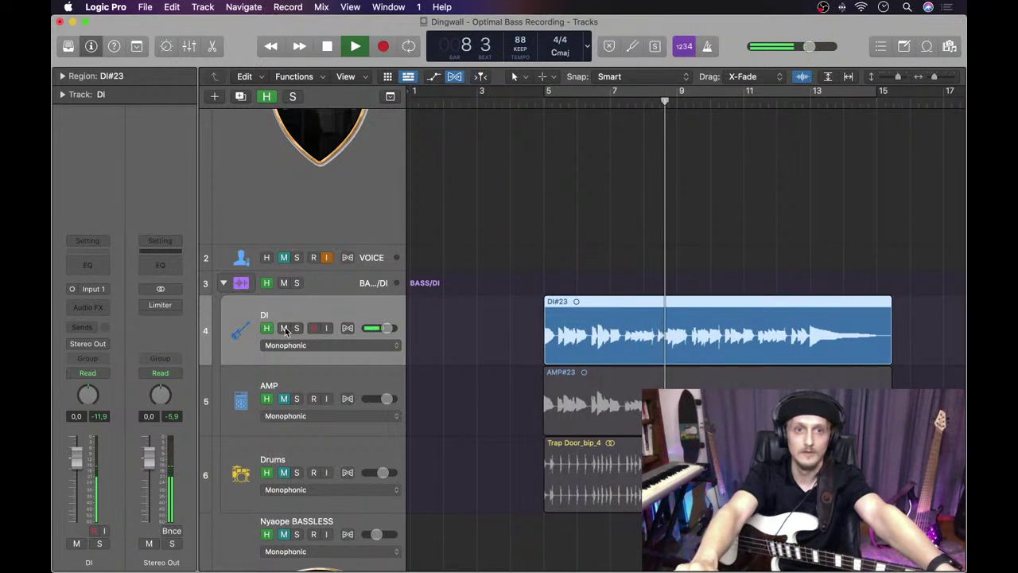
left_click(285, 257)
key("space")
Step: Unmute the AMP track, mute DI, and listen to AMP alone from bar 9 with VOICE temporarily muted
left_click(284, 399)
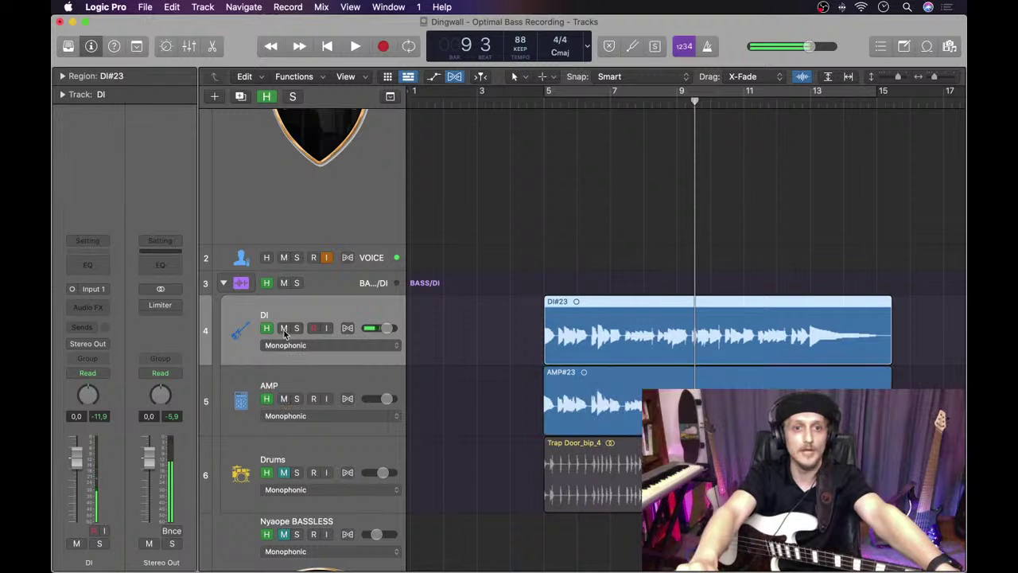
left_click(284, 328)
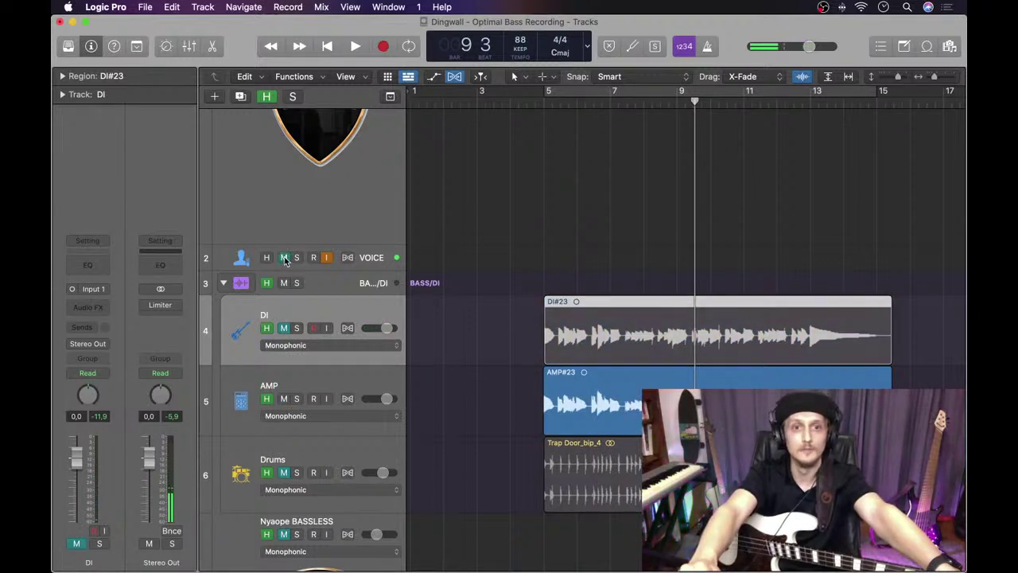
key("space")
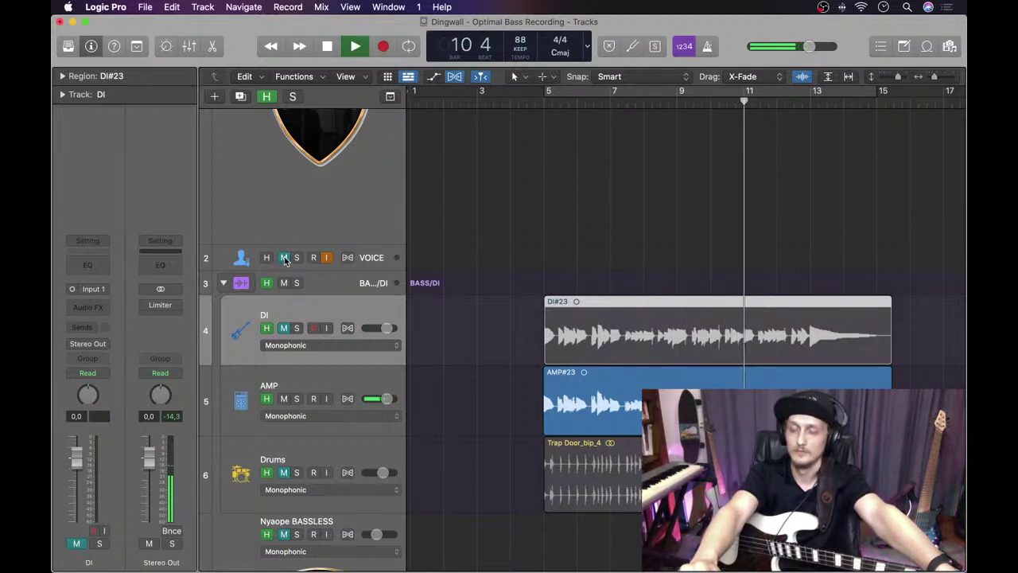
key("space")
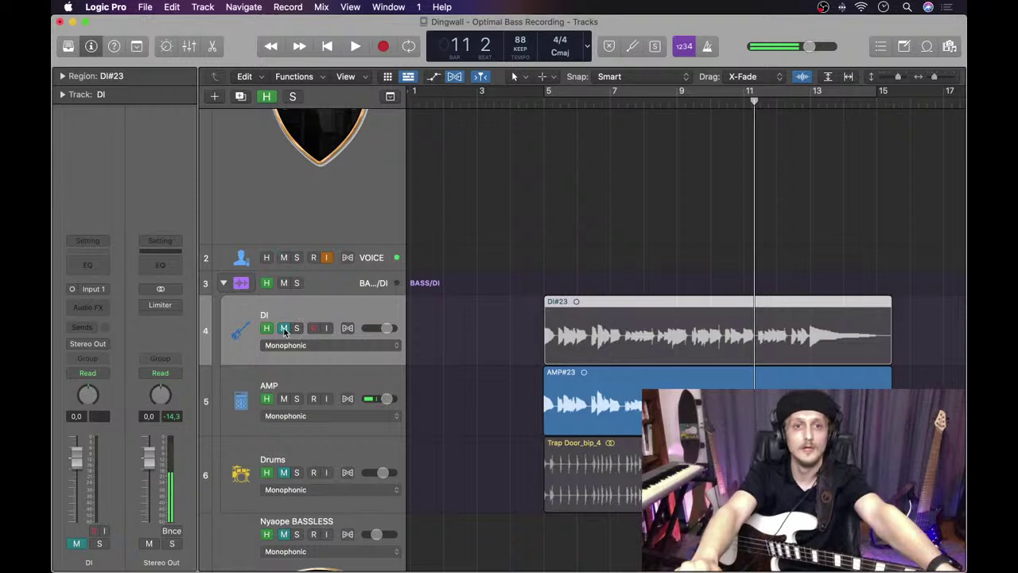
Step: Unmute DI, play it together with AMP from bar 5, and lower both track volumes, setting DI to -3.0 dB
left_click(300, 302)
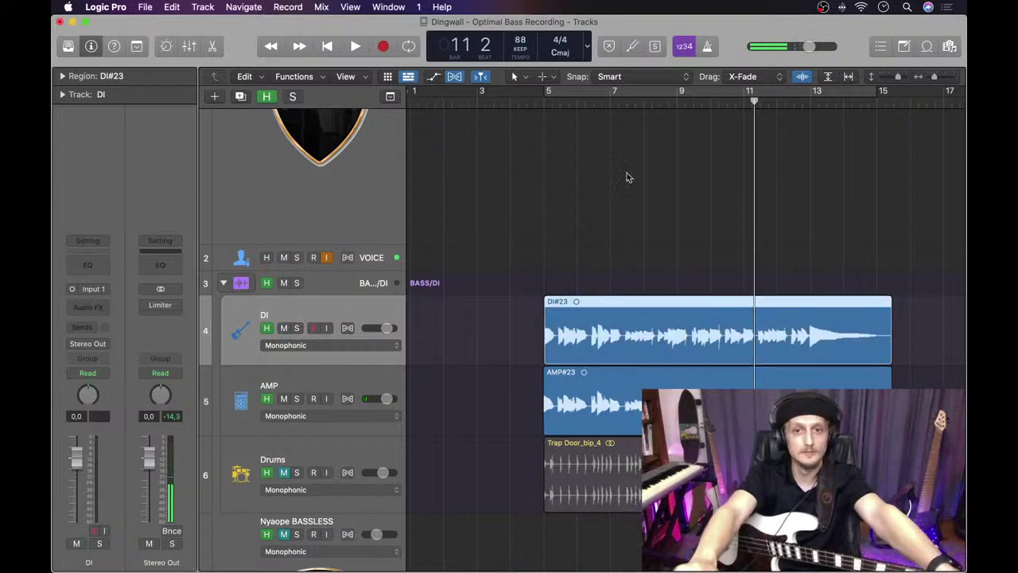
left_click(534, 102)
key("space")
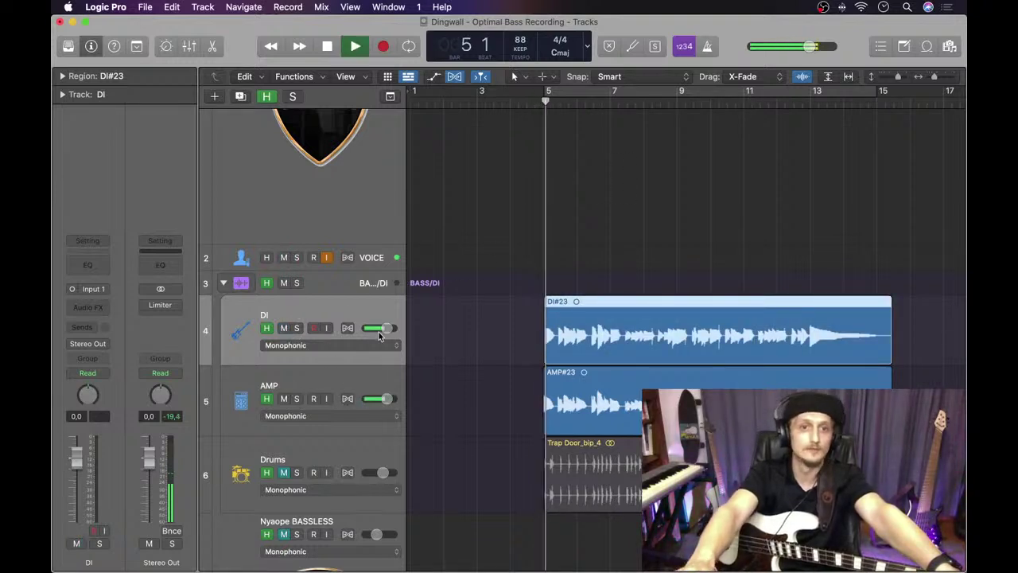
mouse_move(387, 398)
left_mouse_down()
mouse_move(371, 398)
mouse_move(382, 399)
left_mouse_up()
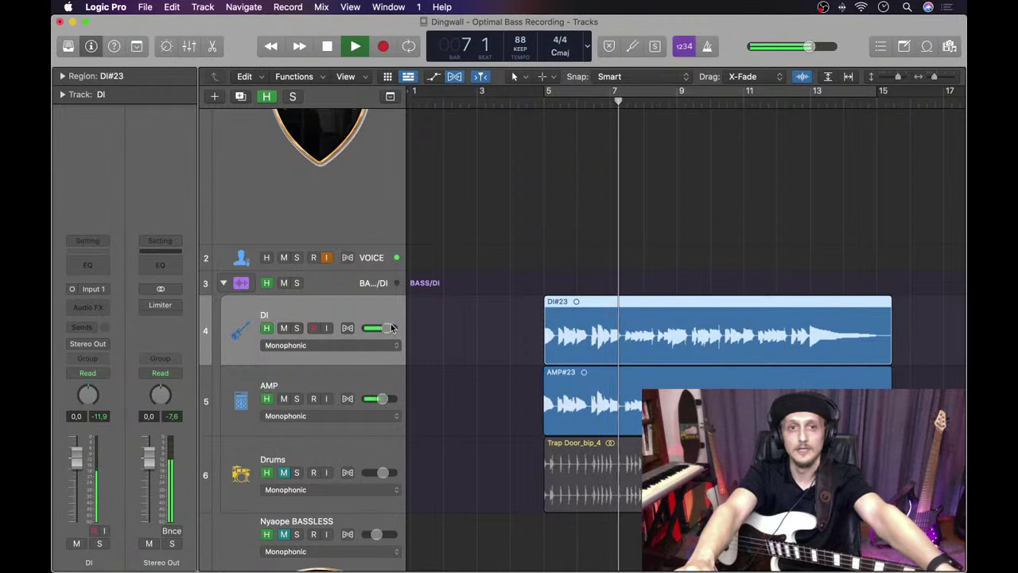
left_click_drag(387, 328, 382, 327)
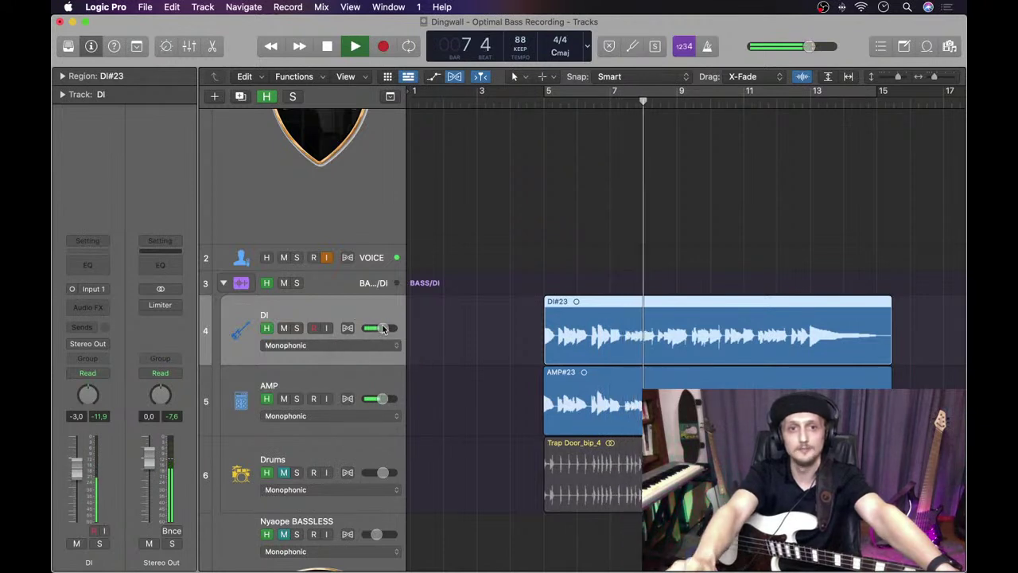
Step: Delete the BASS/DI track stack together with its tracks and regions
left_click(316, 285)
key("super+BackSpace")
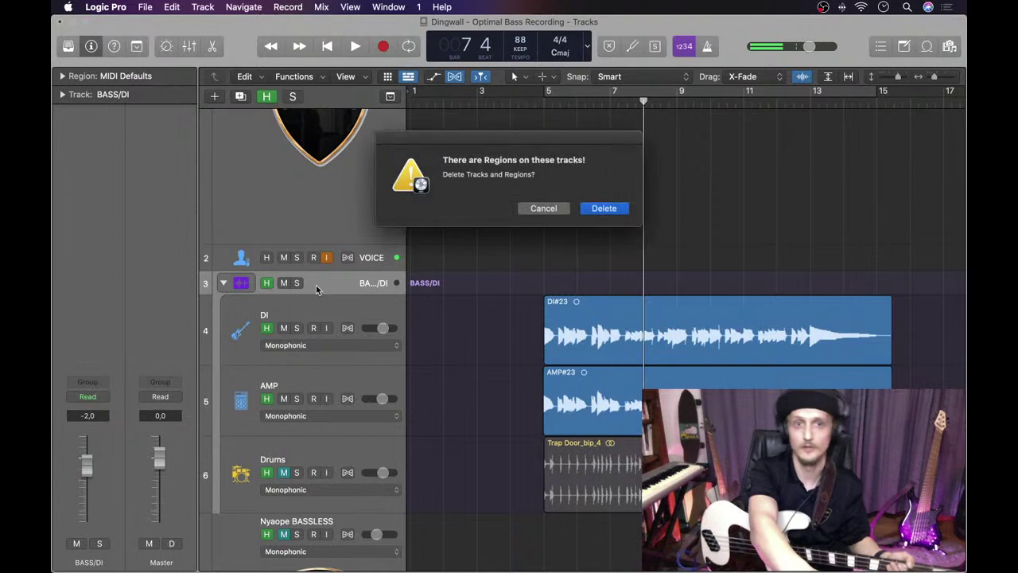
left_click(603, 208)
scroll(851, 129, "down", 5)
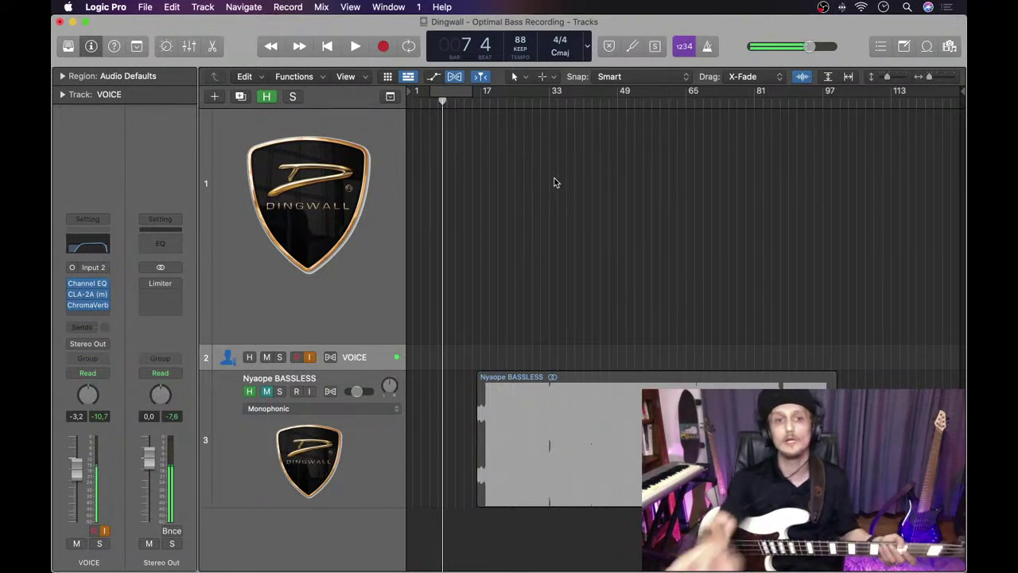
Step: Select the BASS track for recording and show the full channel strips in the Mixer
left_click(318, 207)
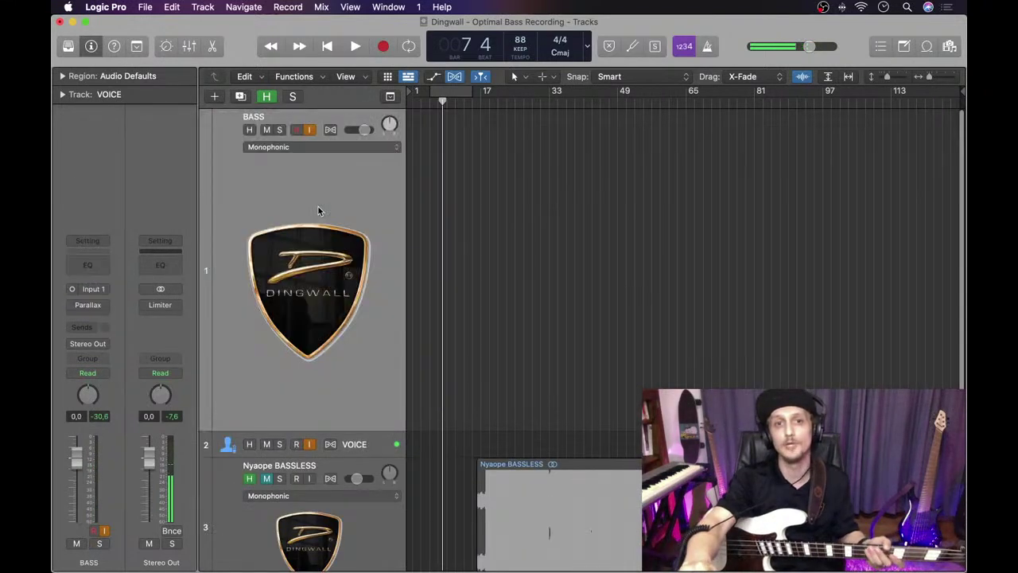
left_click(296, 130)
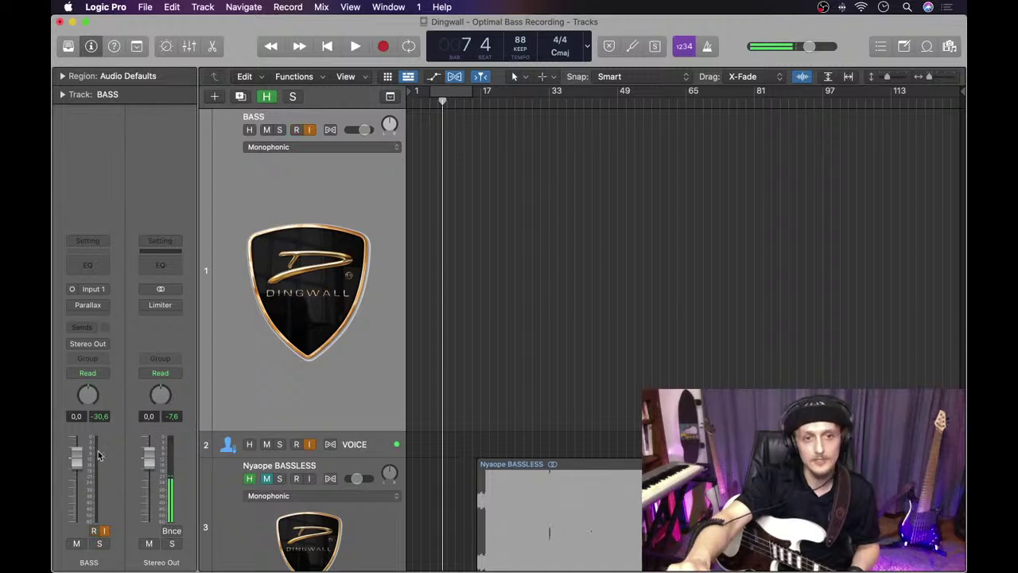
key("x")
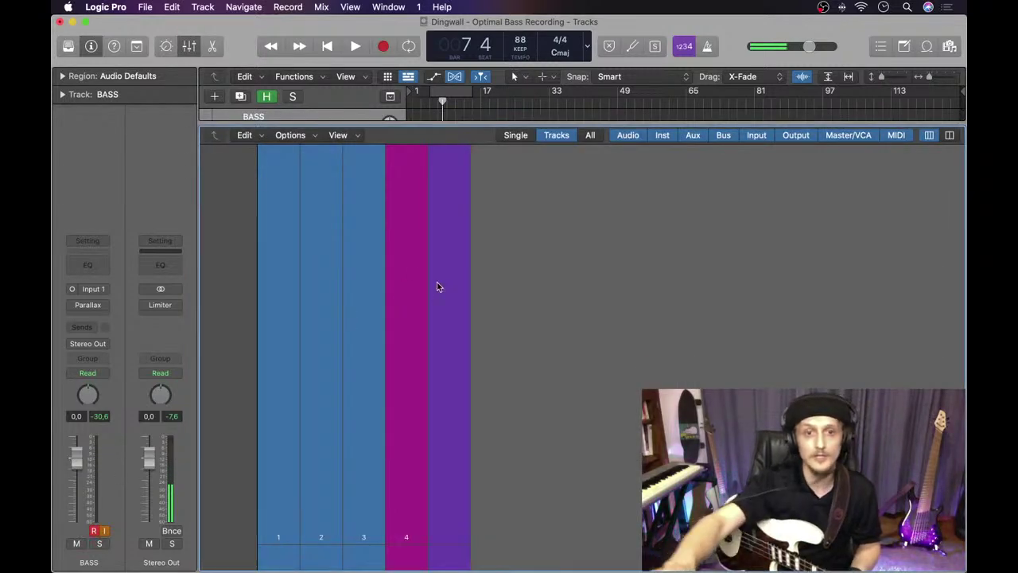
scroll(454, 319, "up", 5)
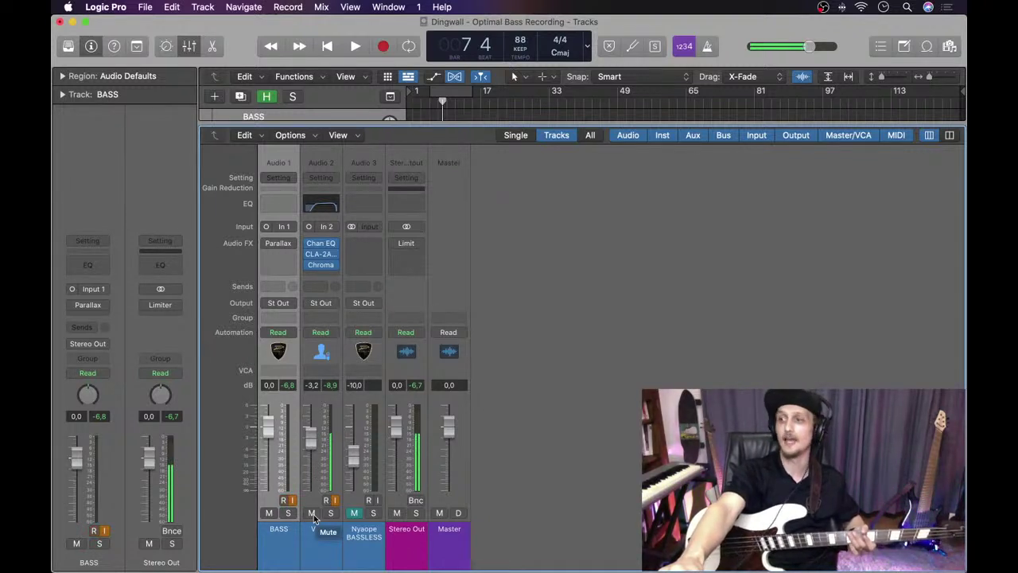
Step: Check the BASS input level on the Mixer meters with VOICE muted while playing, unmuting VOICE after each check
left_click(313, 515)
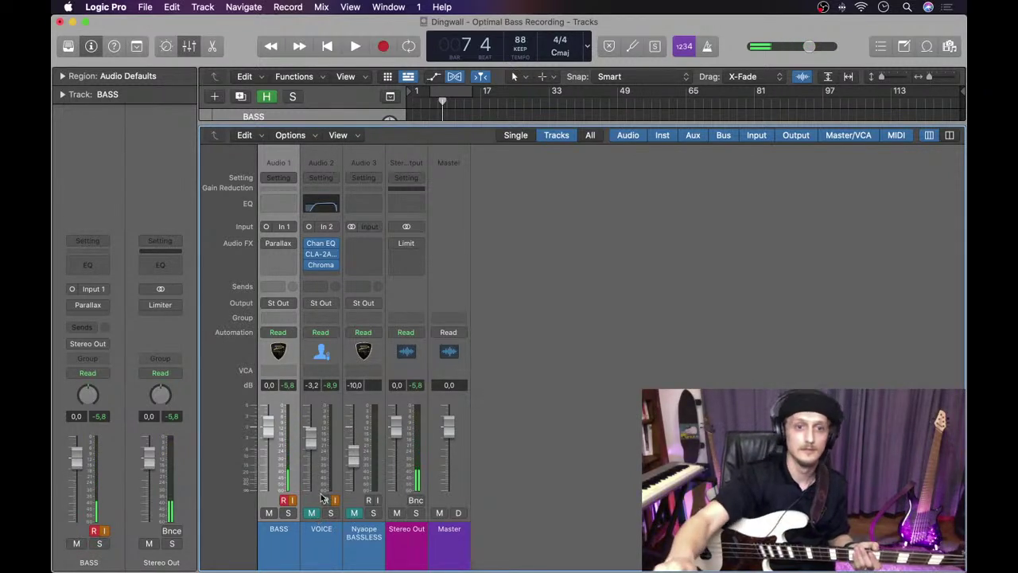
left_click(311, 514)
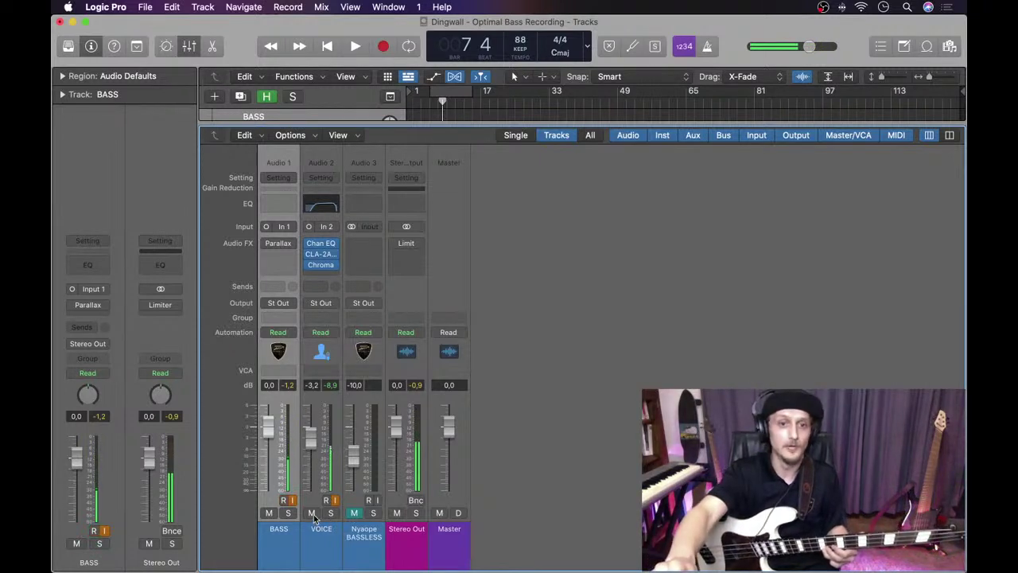
left_click(312, 514)
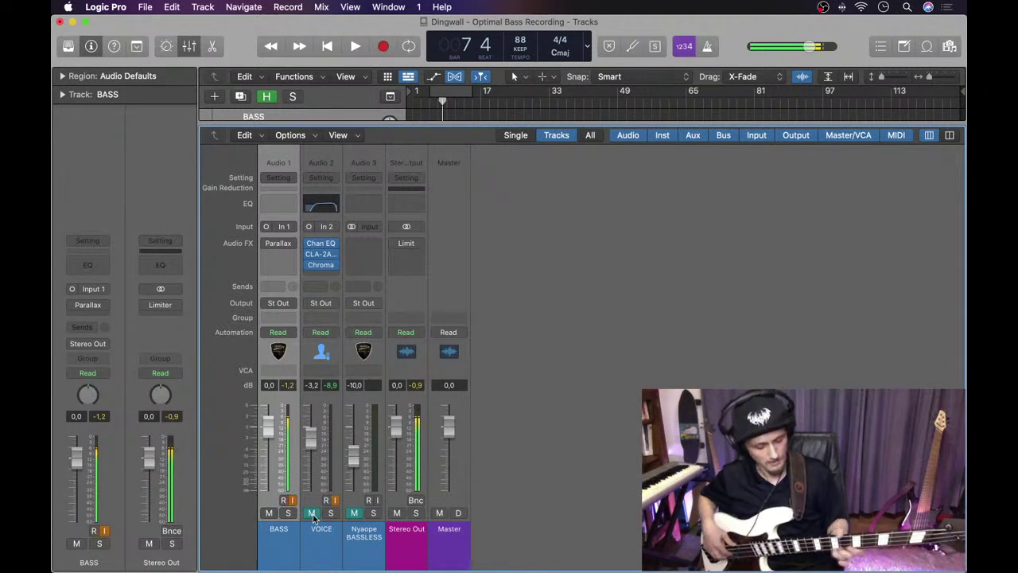
left_click(311, 514)
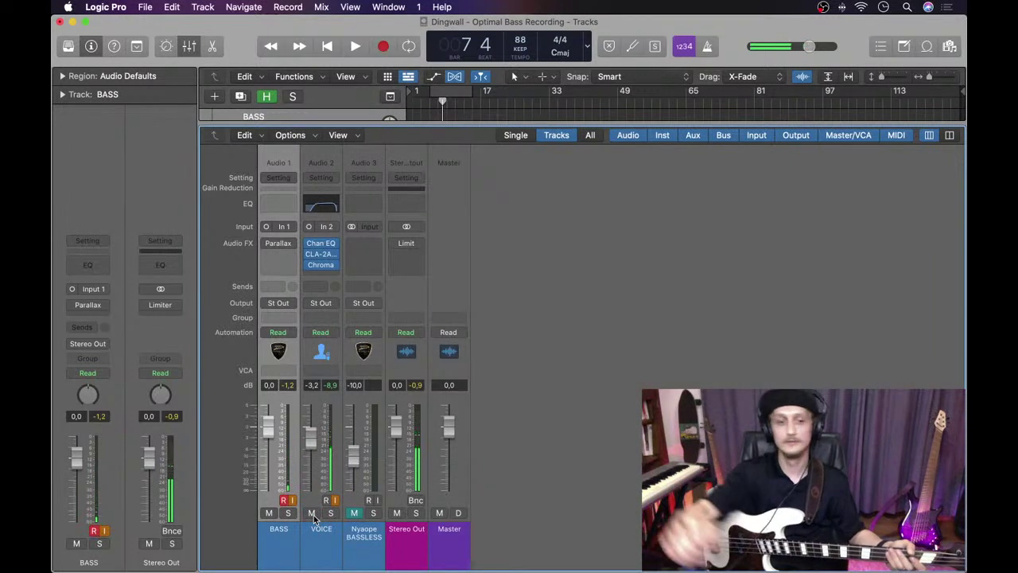
Step: Review the audio device preferences and I/O buffer size, close them, and hide the Mixer
key("super+comma")
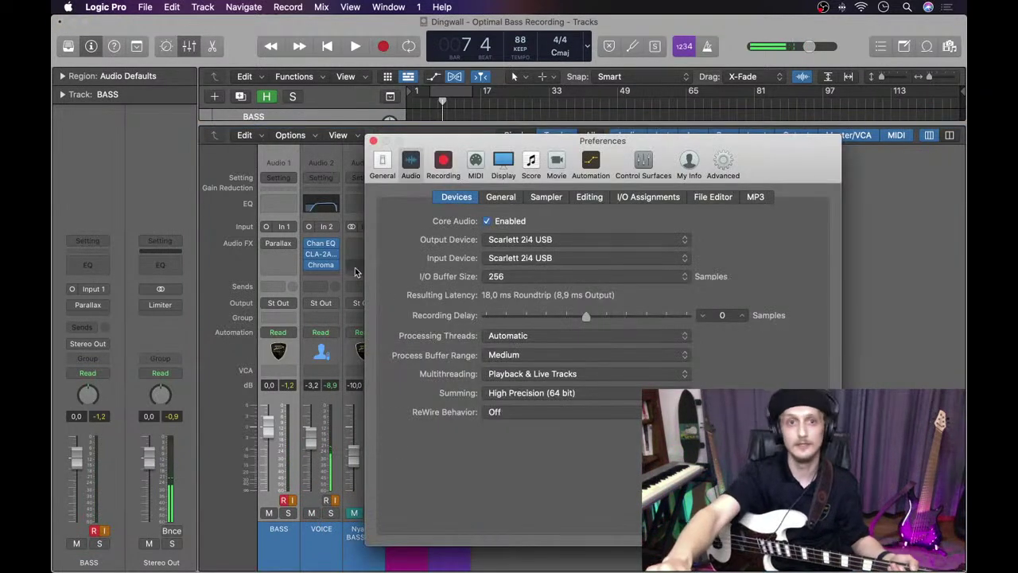
left_click(372, 141)
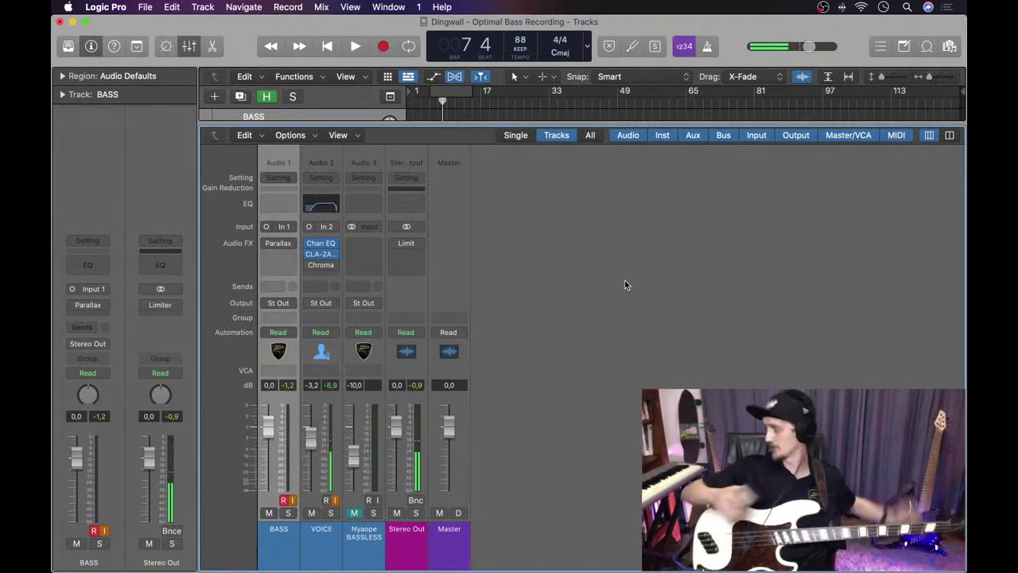
key("alt+r")
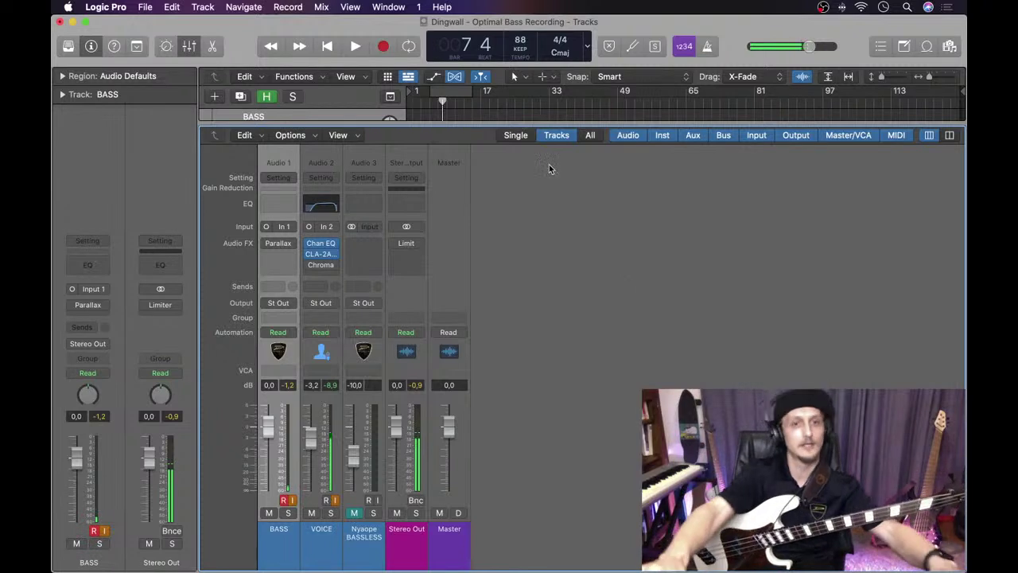
left_click_drag(448, 124, 477, 557)
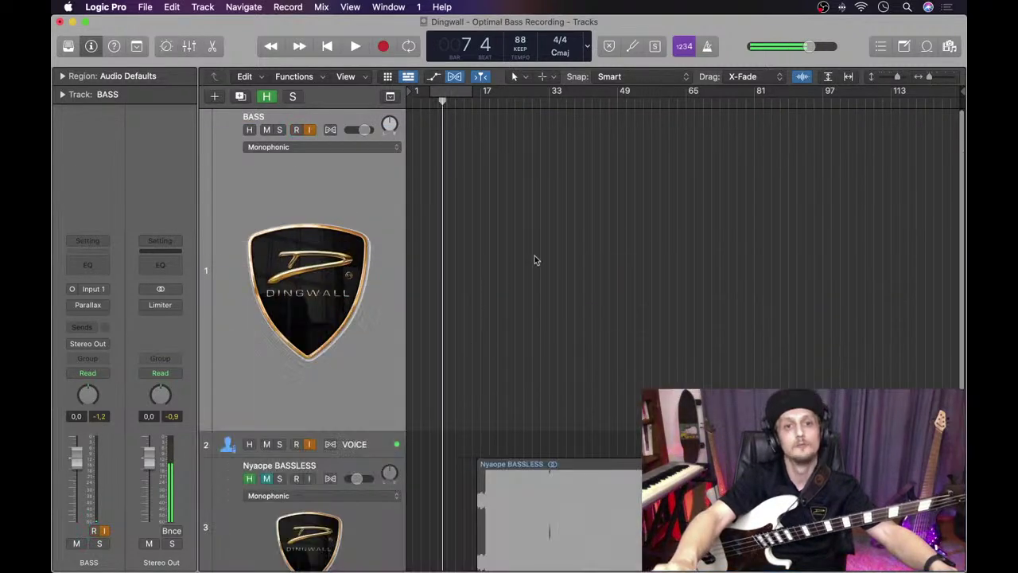
Step: Place the playhead at bar 5 as the start position for the bass recording
left_click_drag(929, 77, 935, 79)
scroll(605, 125, "left", 5)
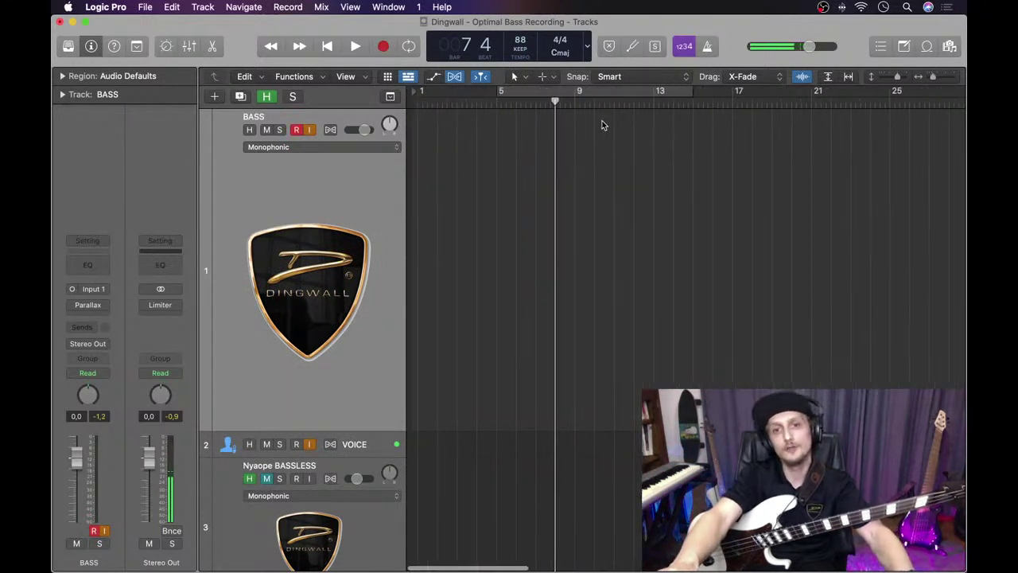
left_click(568, 102)
left_click_drag(562, 103, 490, 102)
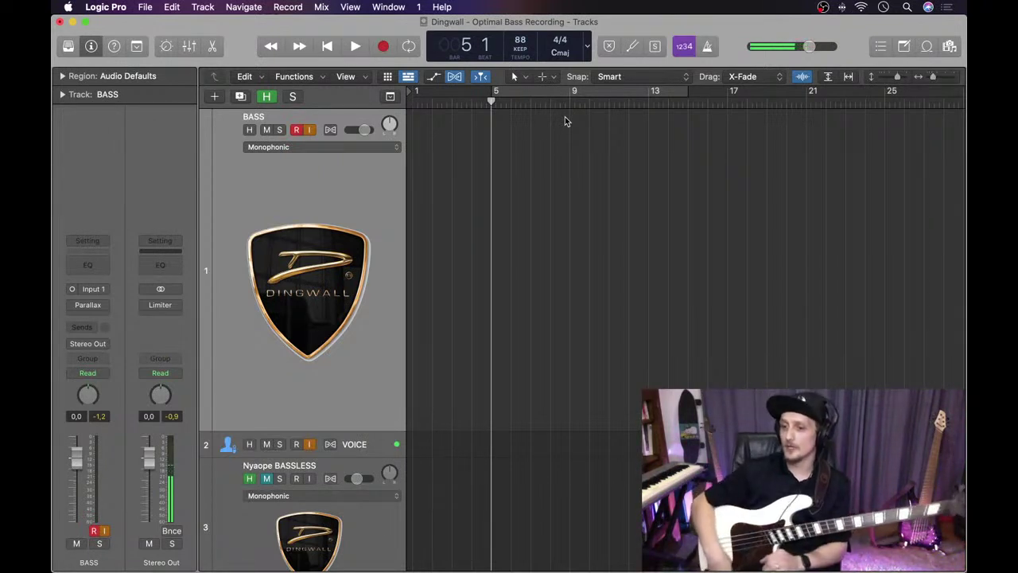
key("alt+r")
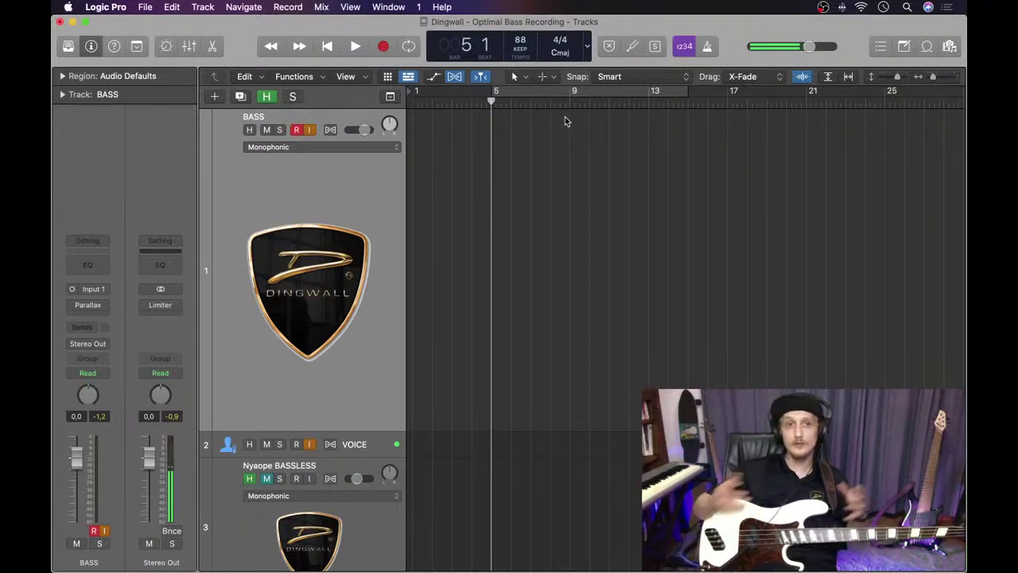
key("alt+super+r")
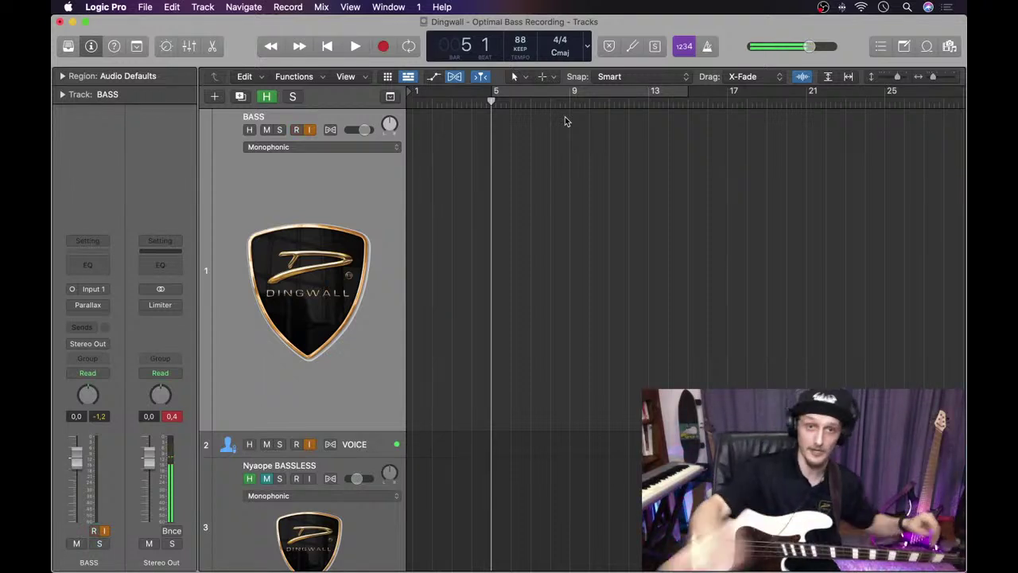
mouse_move(72, 307)
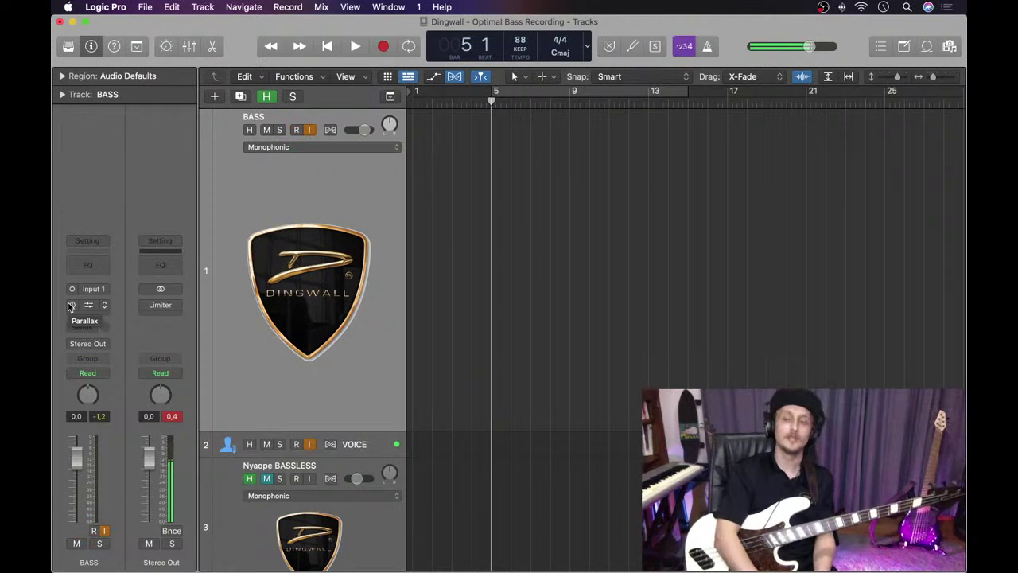
key("alt+super+r")
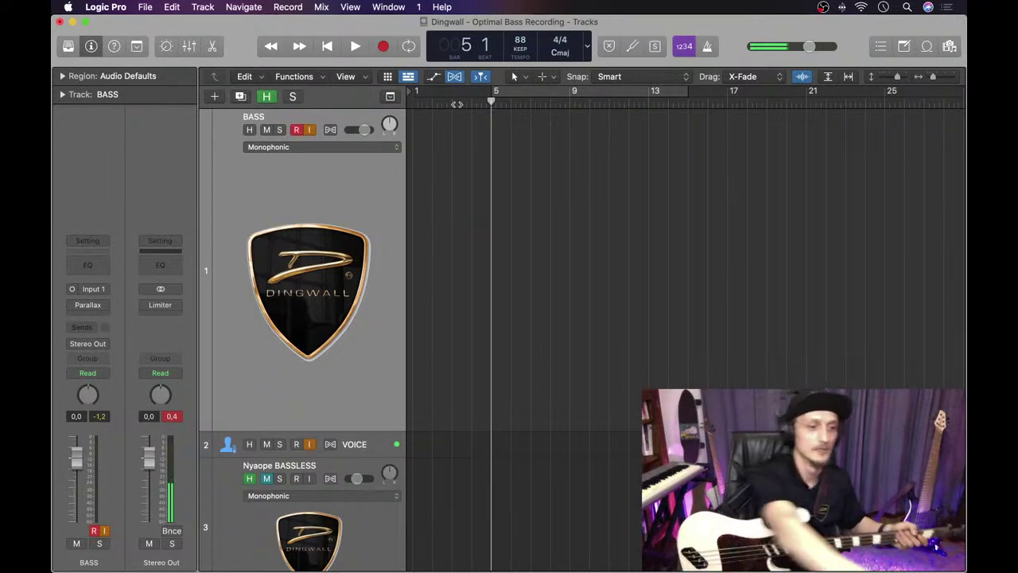
Step: Check the tuning of the bass on Input 1 with the Tuner and close it
left_click(632, 47)
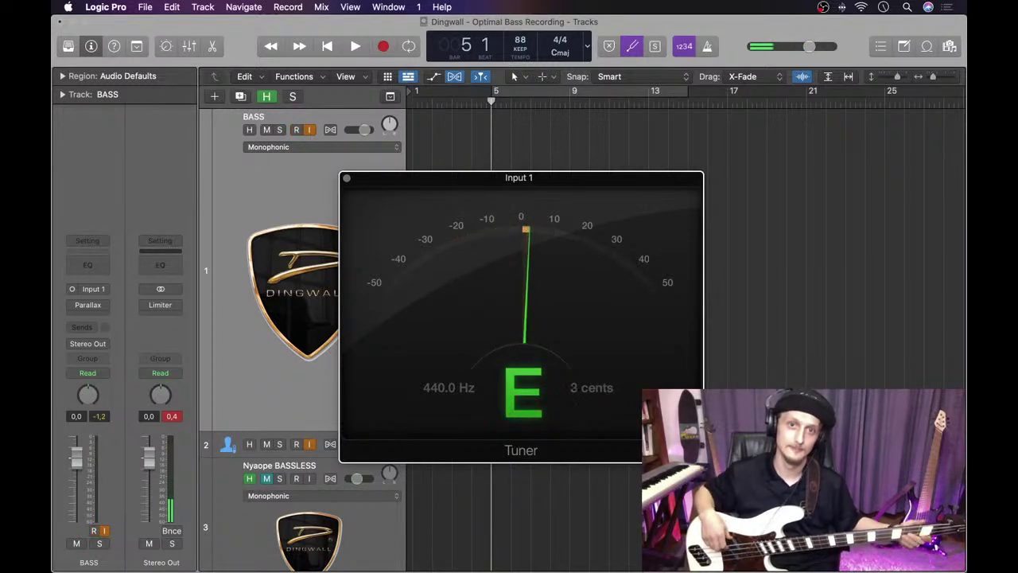
left_click(347, 179)
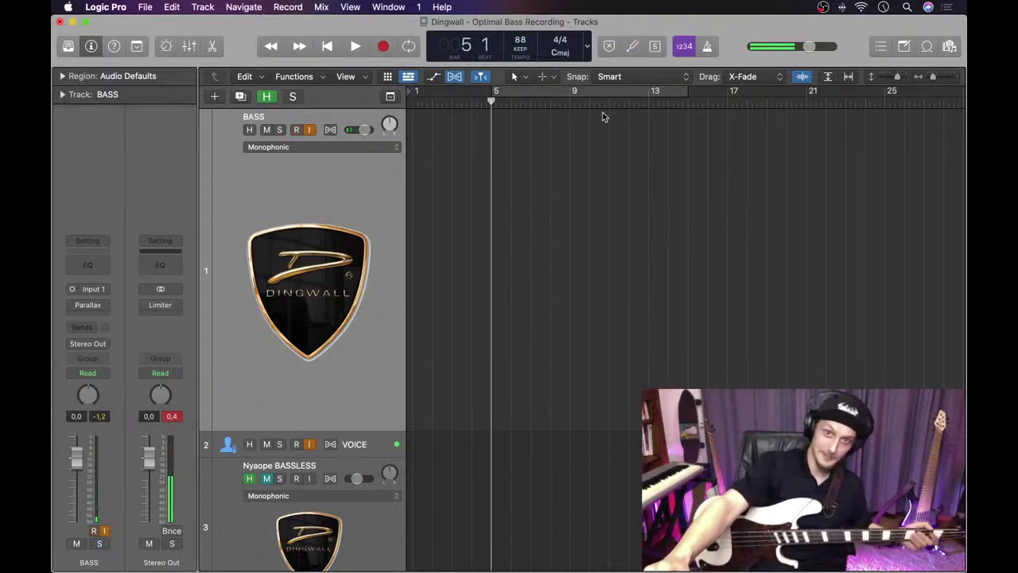
Step: Try to record the BASS track from bar 5, stopping during the count-in
key("period")
key("comma")
key("alt+r")
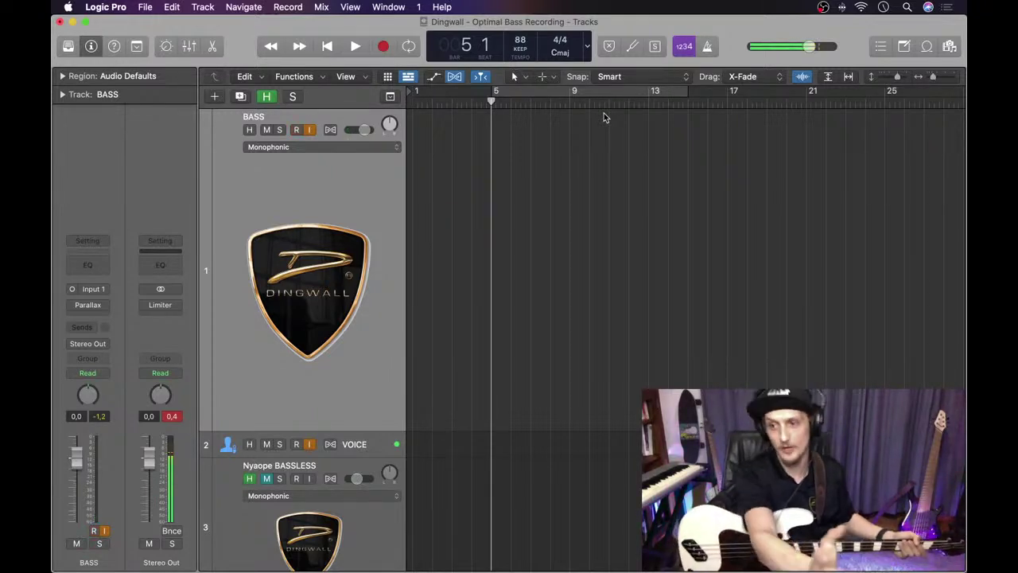
key("r")
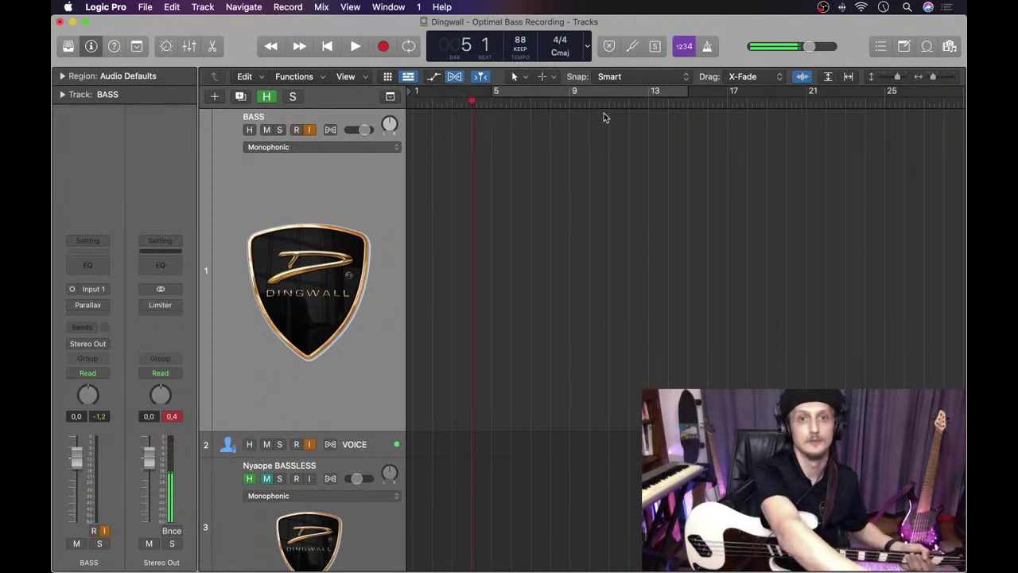
key("space")
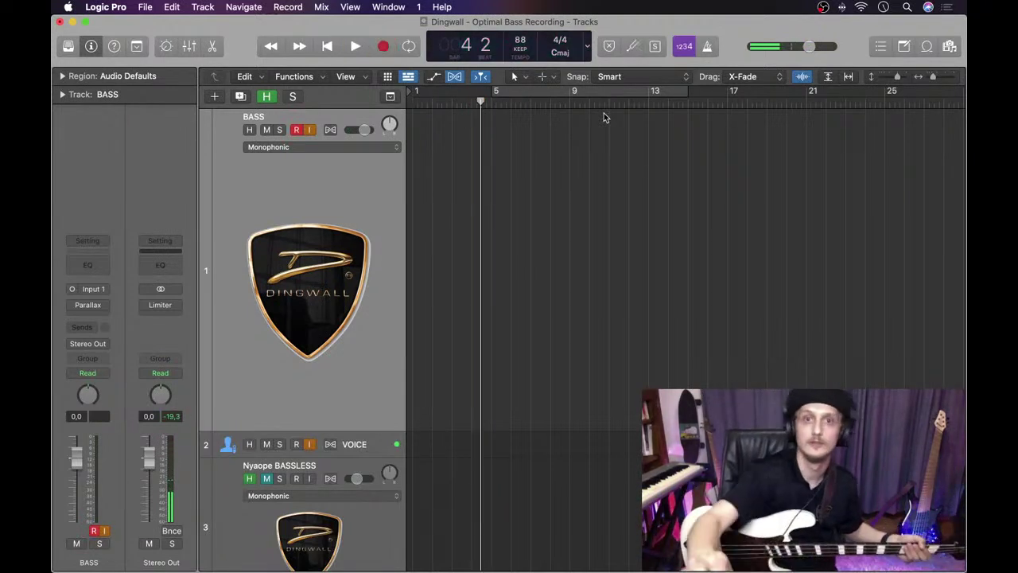
Step: Turn on the metronome's Click While Recording option, keeping Click While Playing on, and review its settings
right_click(711, 46)
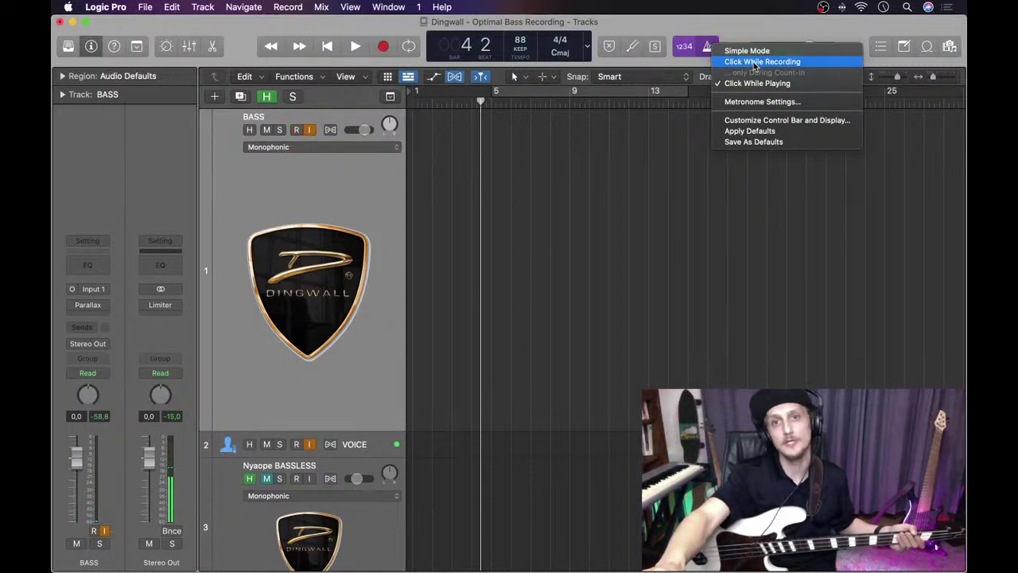
left_click(753, 62)
right_click(715, 49)
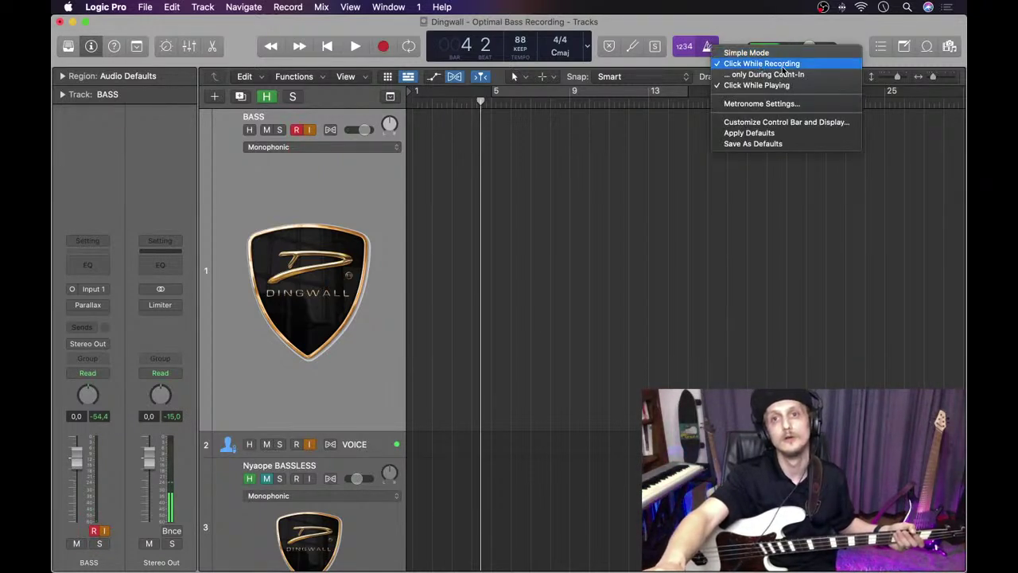
left_click(734, 31)
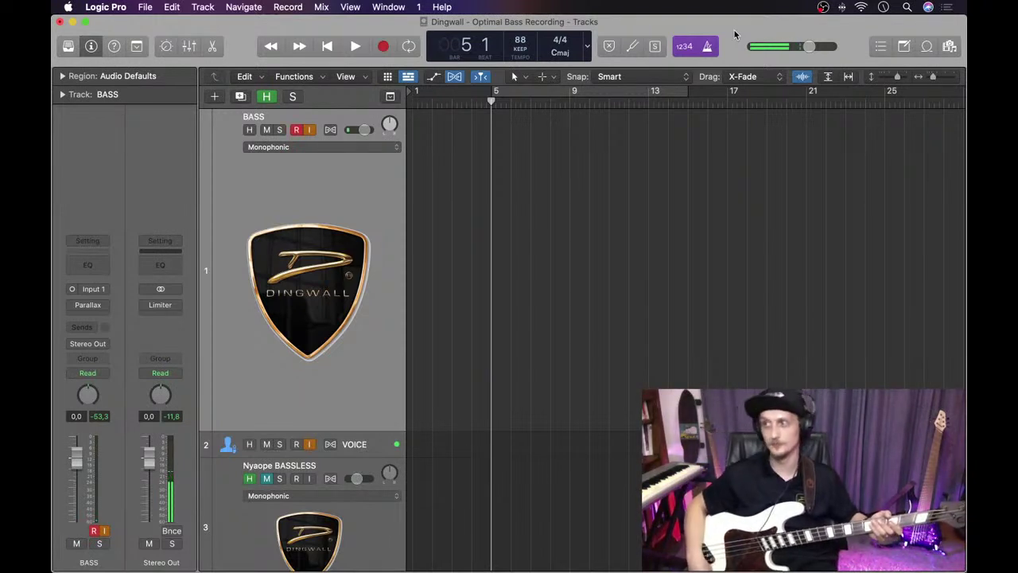
Step: Record the BASS track from bar 5 to about bar 12 and trim the end of the recorded region to bar 11
key("r")
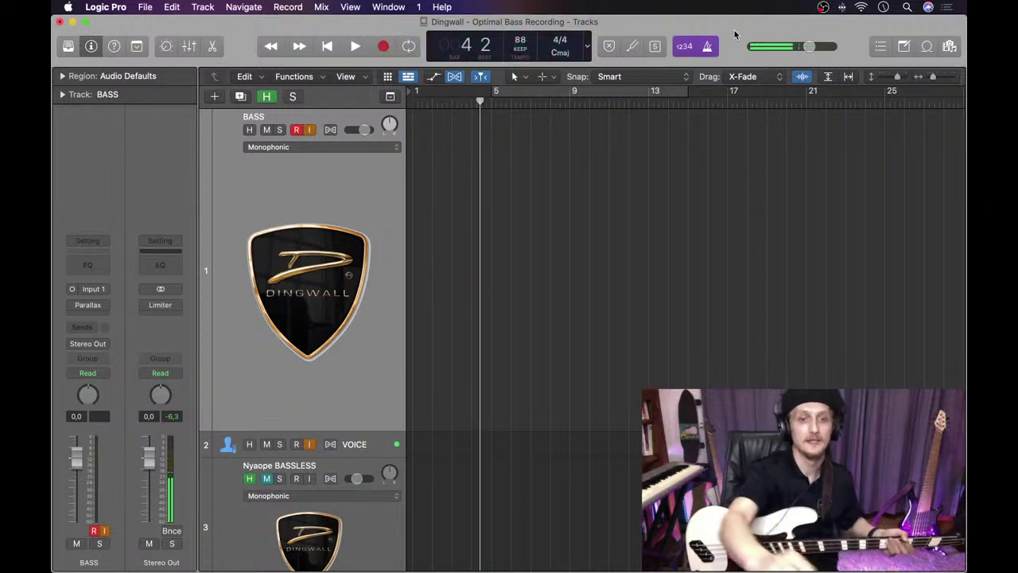
key("space")
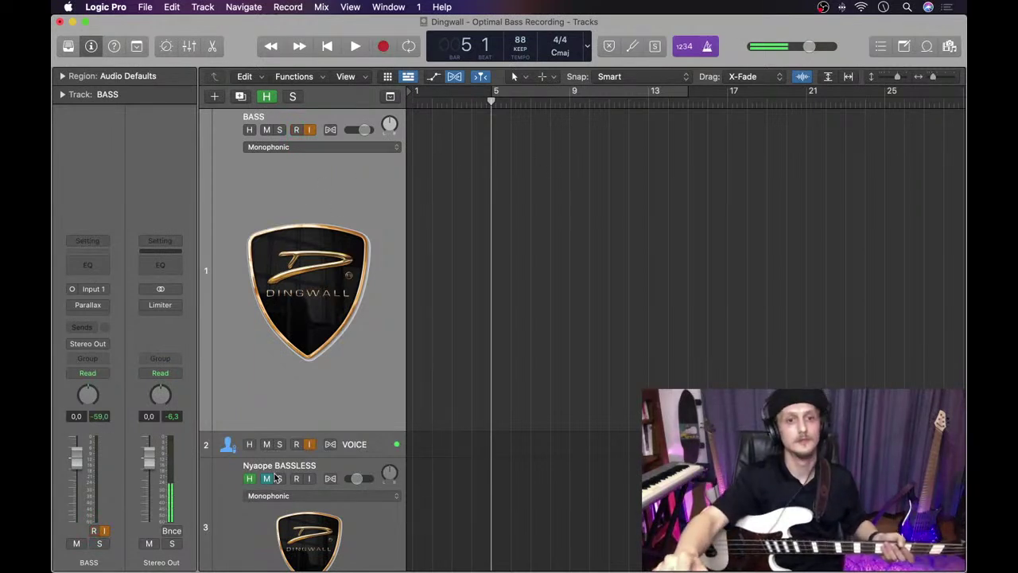
key("r")
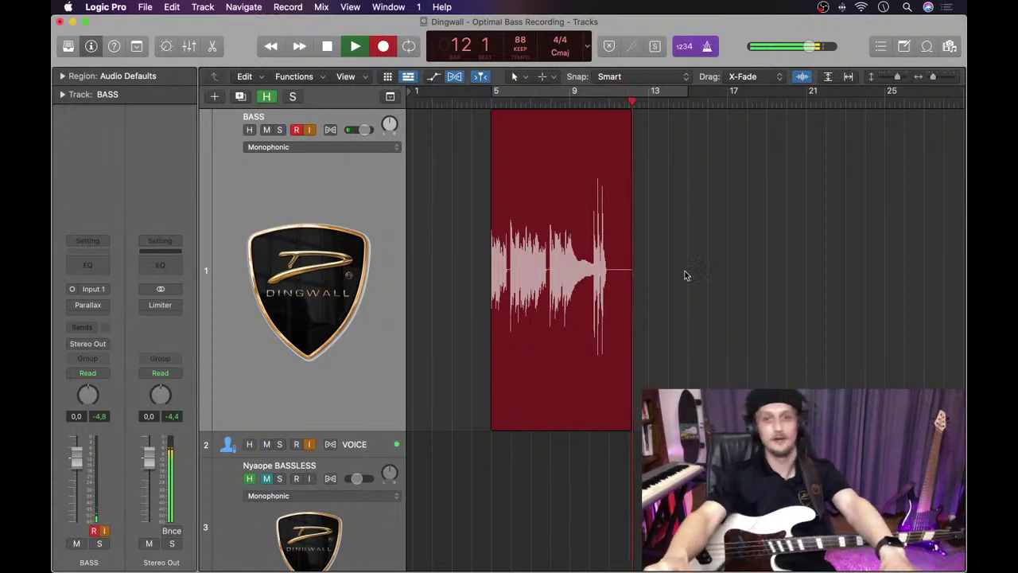
key("space")
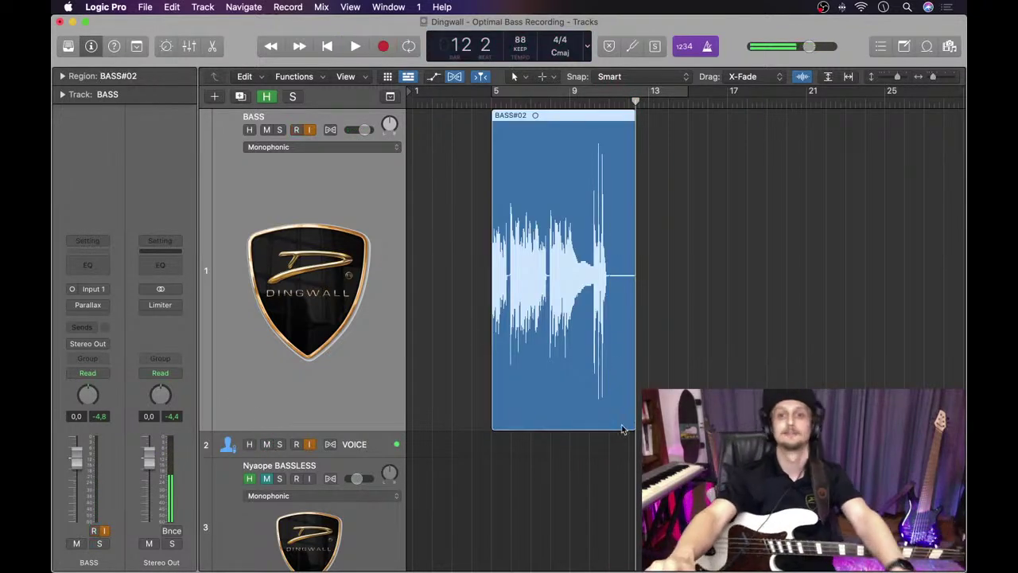
left_click_drag(625, 422, 609, 422)
left_click(935, 77)
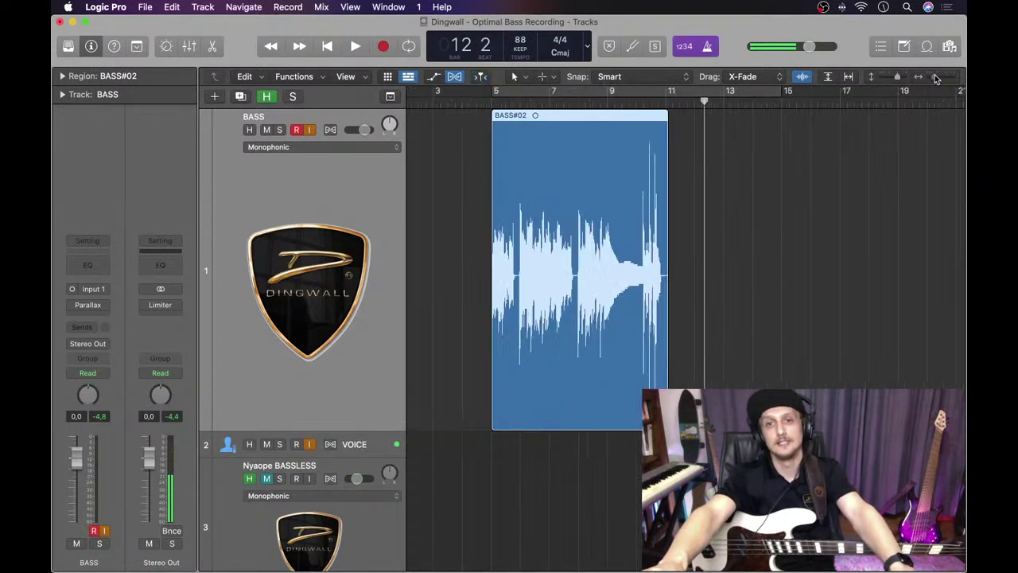
Step: Play the new bass recording back from bar 5 with record enable and input monitoring off on the BASS track
left_click(479, 121)
left_click_drag(489, 99, 654, 114)
left_click_drag(641, 115, 490, 104)
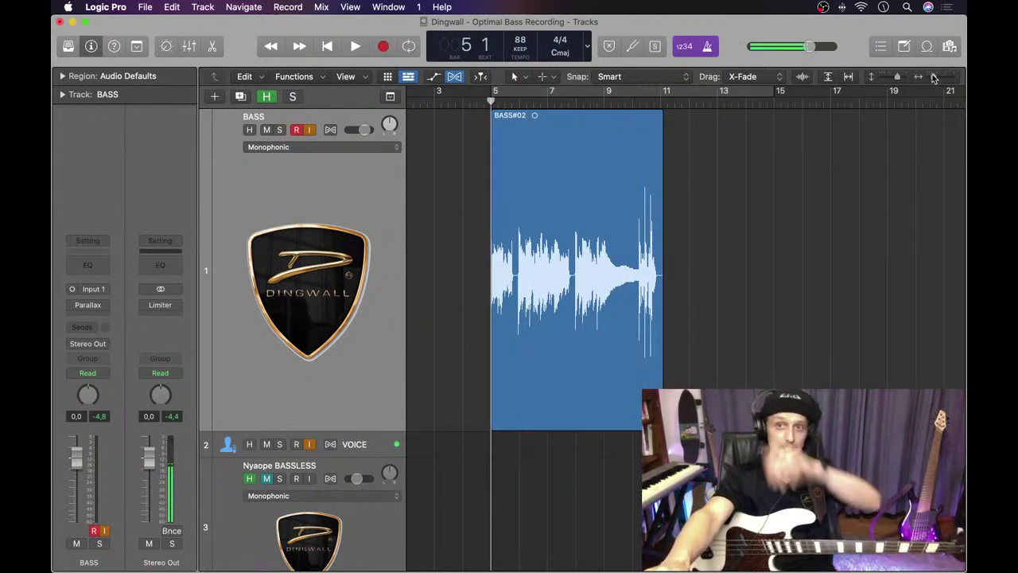
key("space")
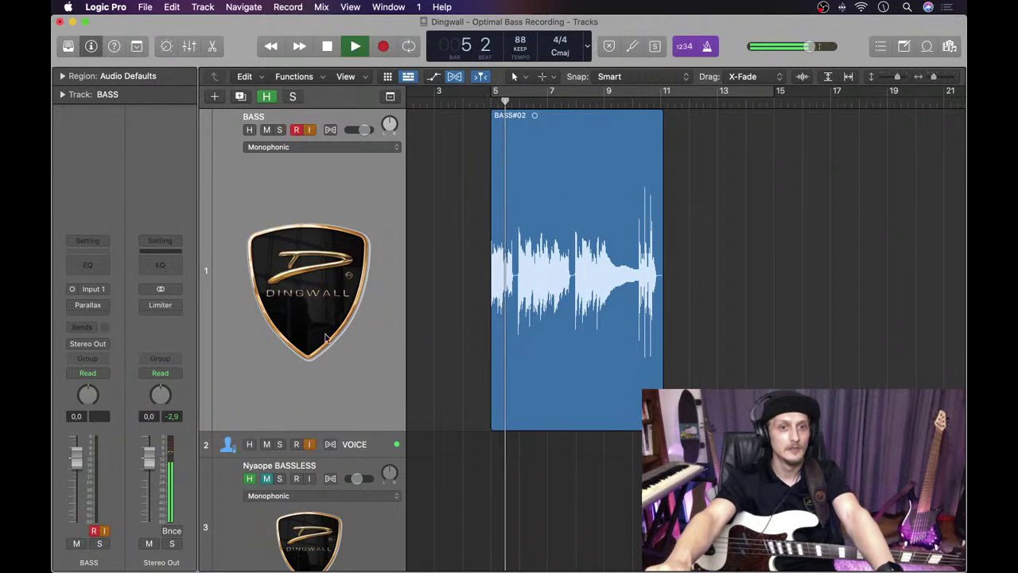
key("space")
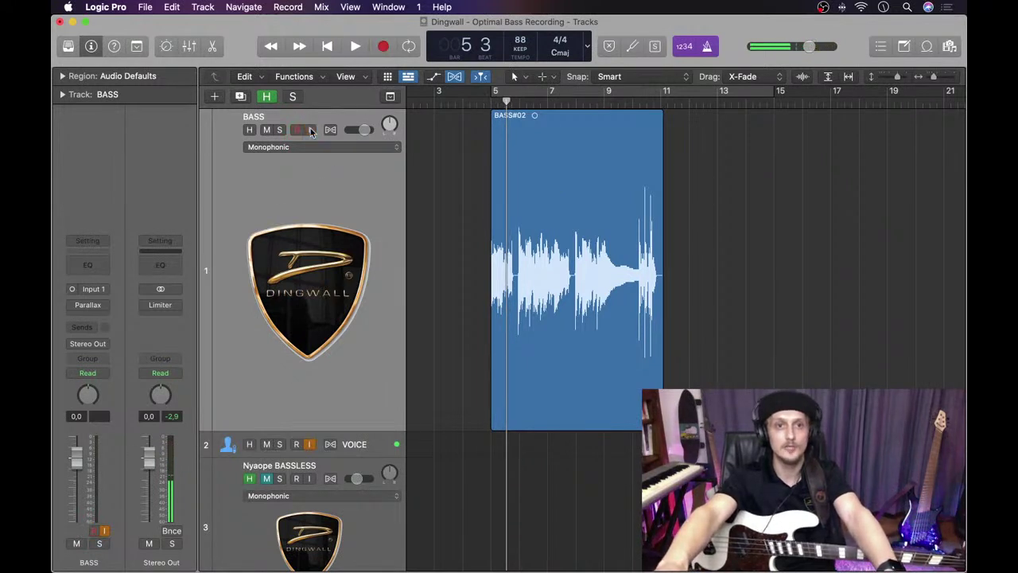
key("space")
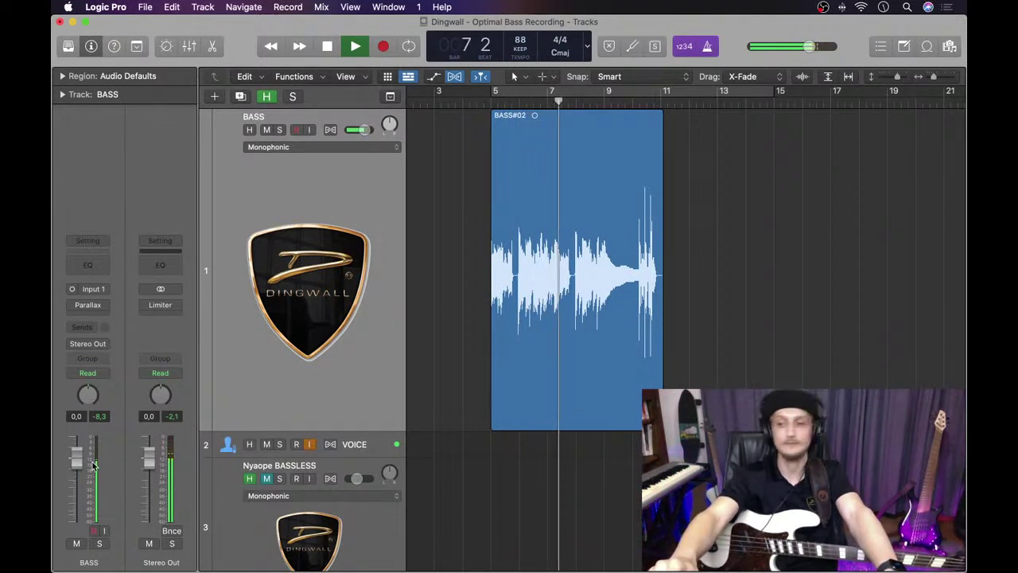
key("space")
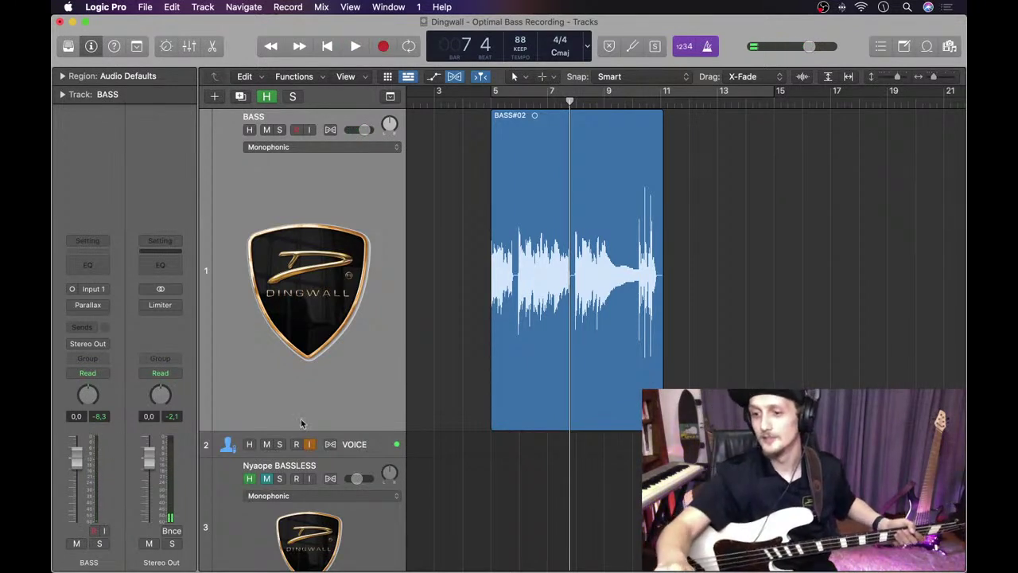
Step: Browse the Bass and Custom Icons categories of the BASS track's icon chooser and close it
left_click(315, 288, "ctrl")
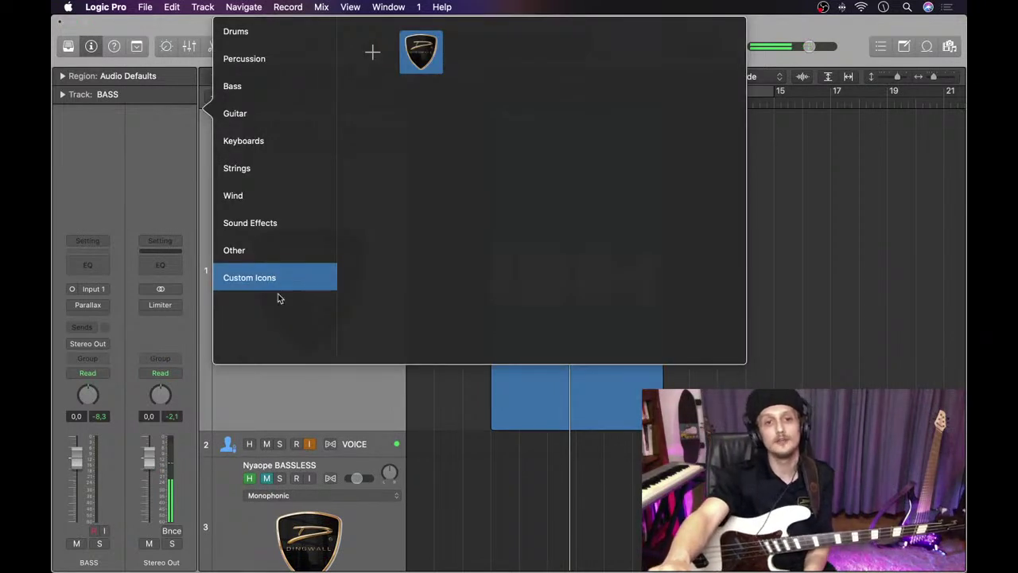
left_click(285, 88)
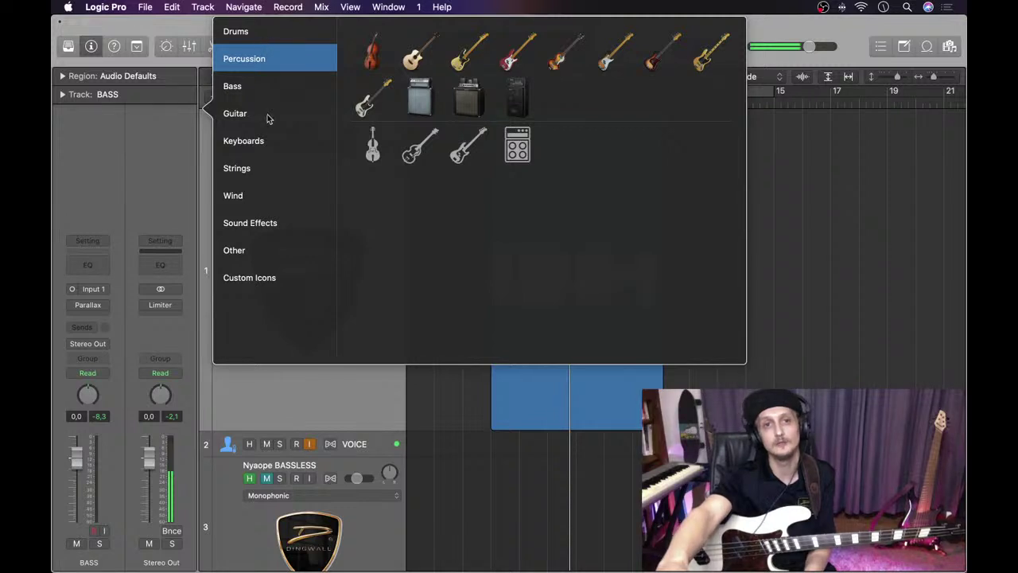
left_click(272, 280)
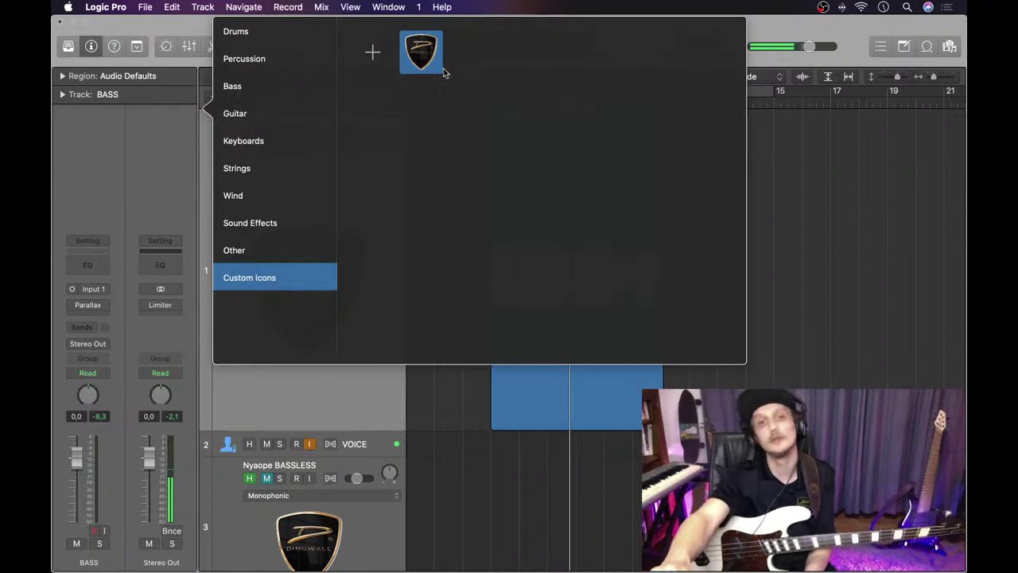
left_click(826, 170)
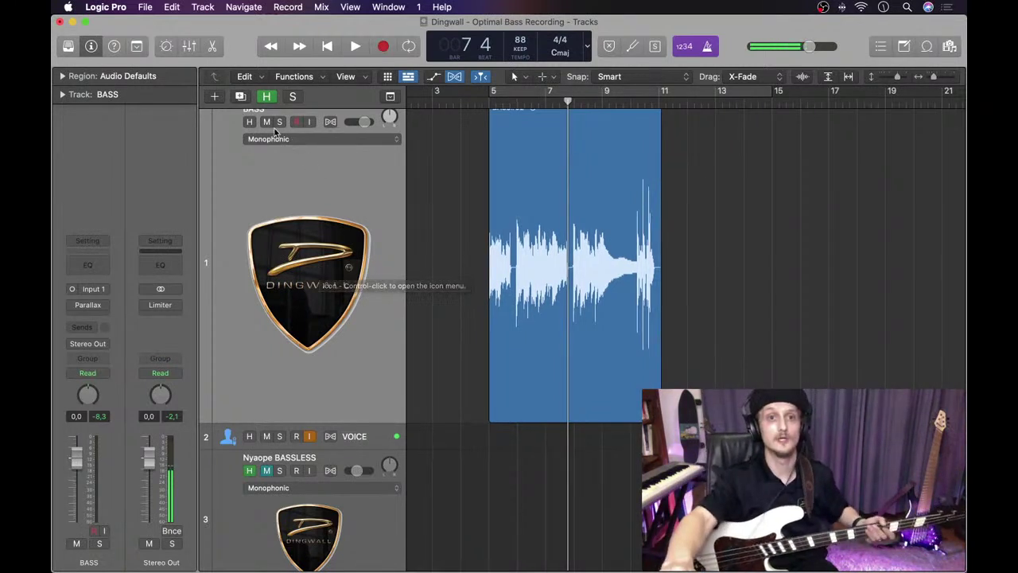
Step: Duplicate the BASS track and copy the recorded bass region onto the duplicate at bar 5
scroll(271, 438, "right", 1)
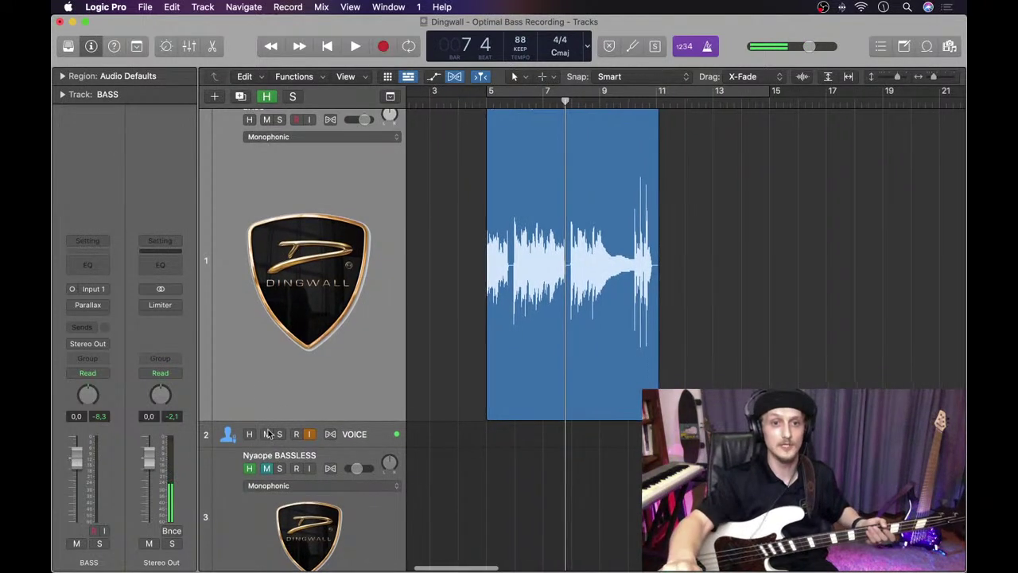
left_click(267, 120)
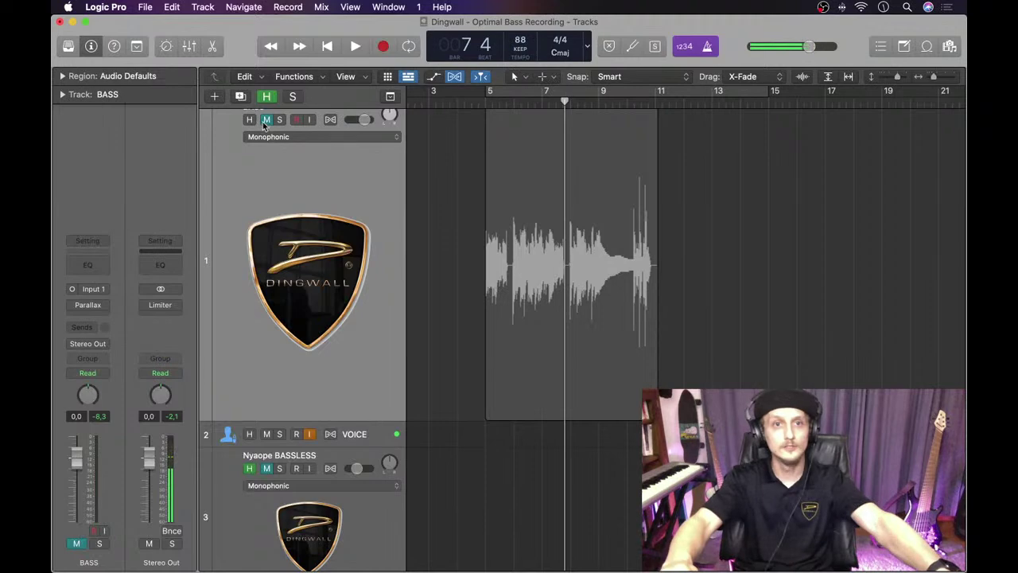
left_click(266, 120)
left_click(241, 97)
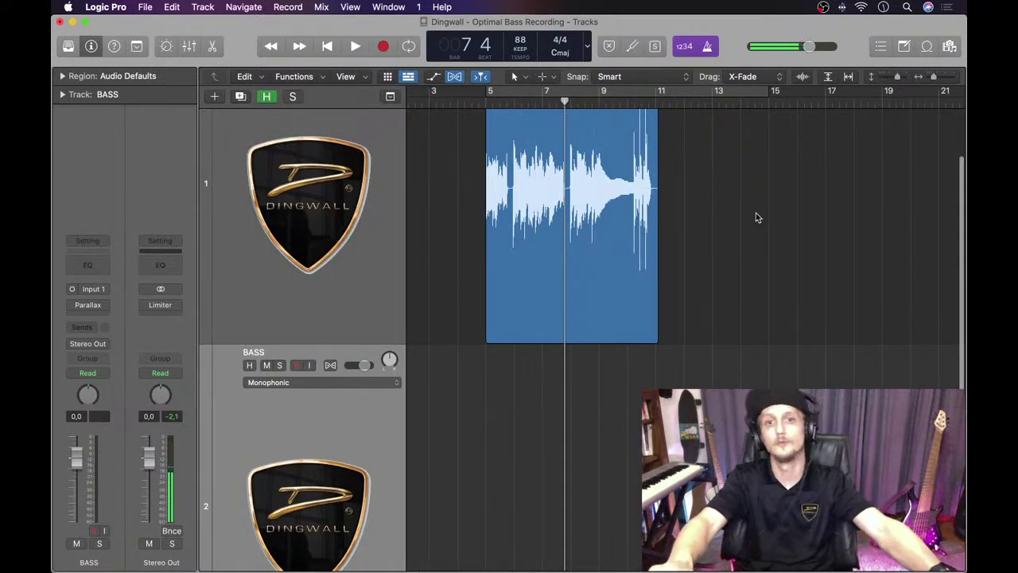
left_click_drag(545, 233, 549, 421)
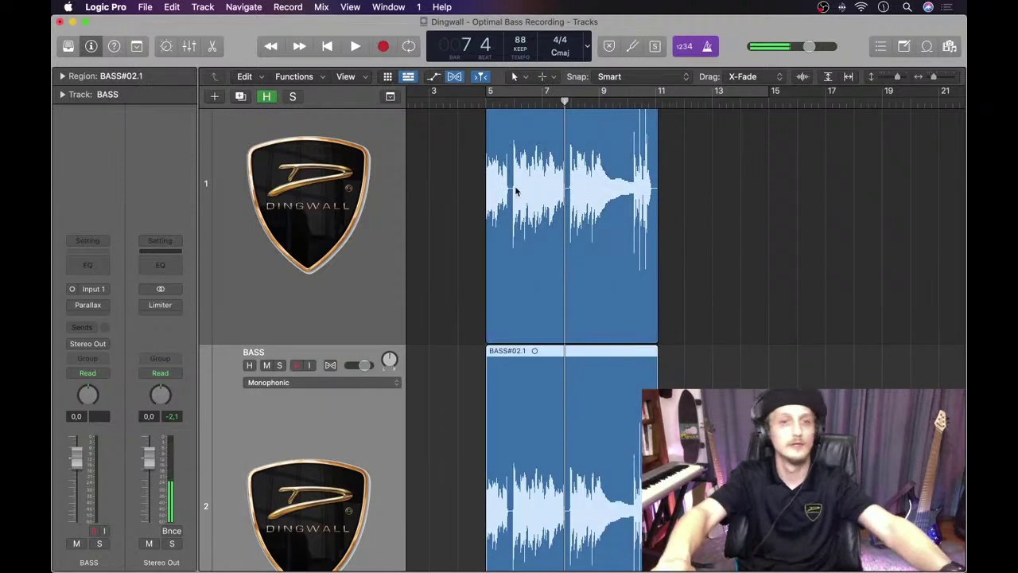
Step: Show the enlarged Mixer, add a Channel EQ to both BASS tracks, and move the first EQ clear of the faders
key("x")
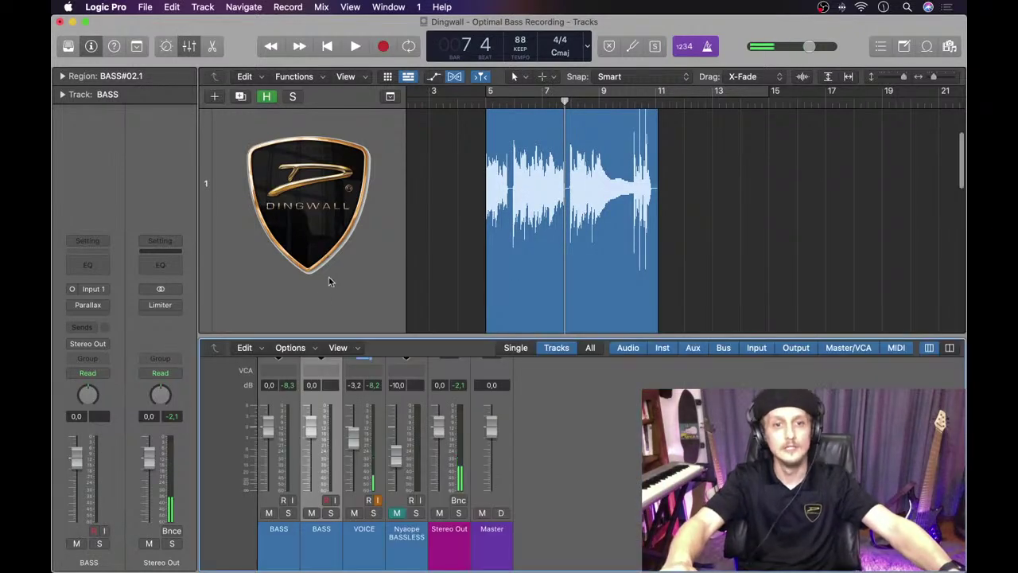
left_click_drag(338, 335, 362, 148)
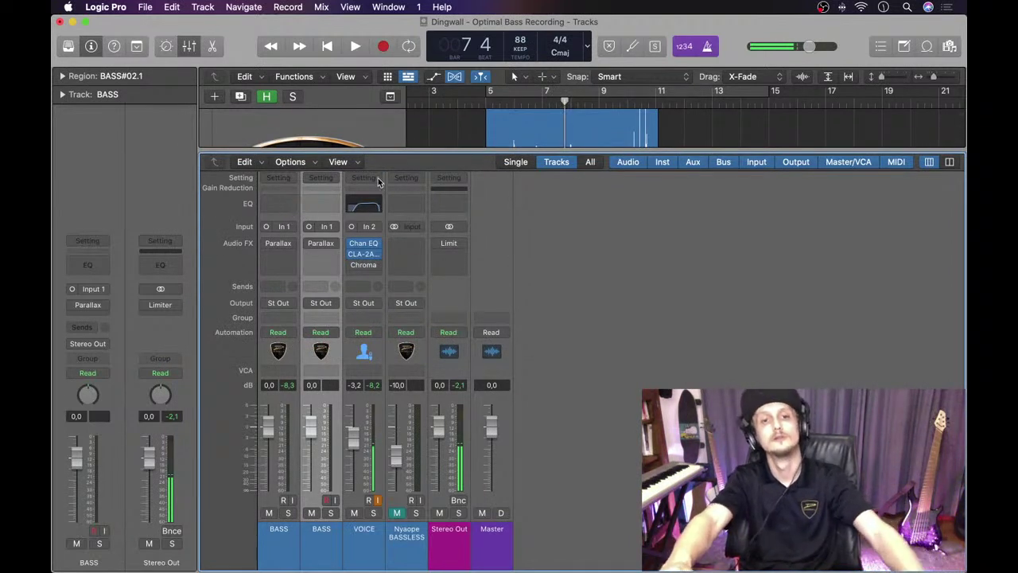
left_click(322, 205)
left_click_drag(425, 187, 225, 253)
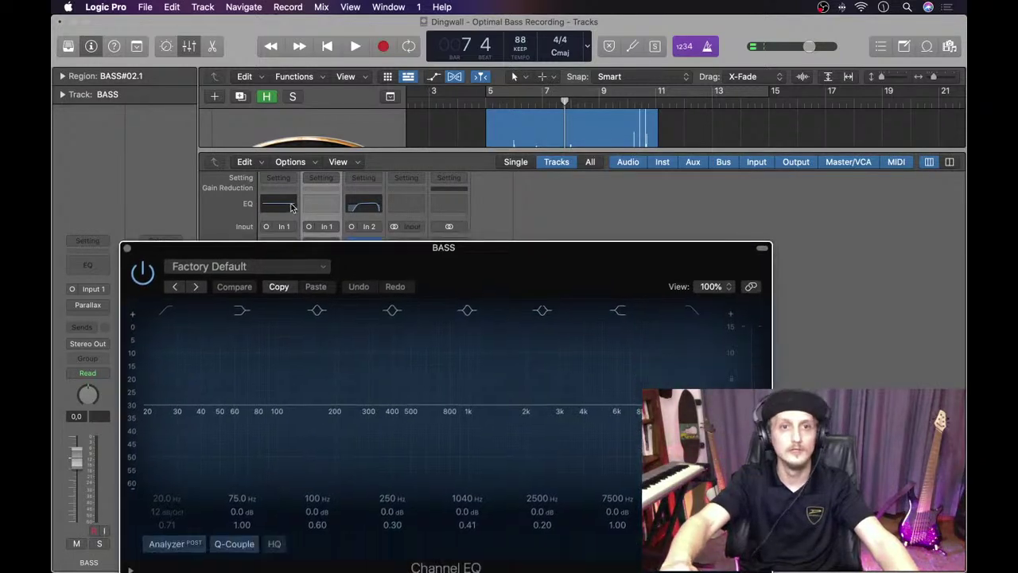
left_click_drag(347, 250, 436, 28)
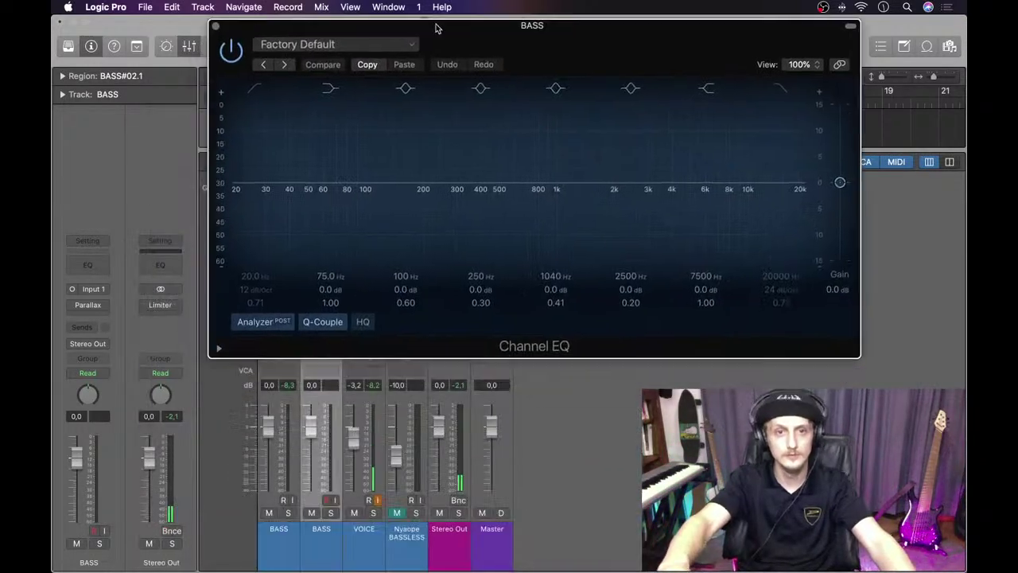
Step: Rename the original bass channel as BASS Low and the duplicate as BASS High
left_click(266, 543)
left_click(271, 541)
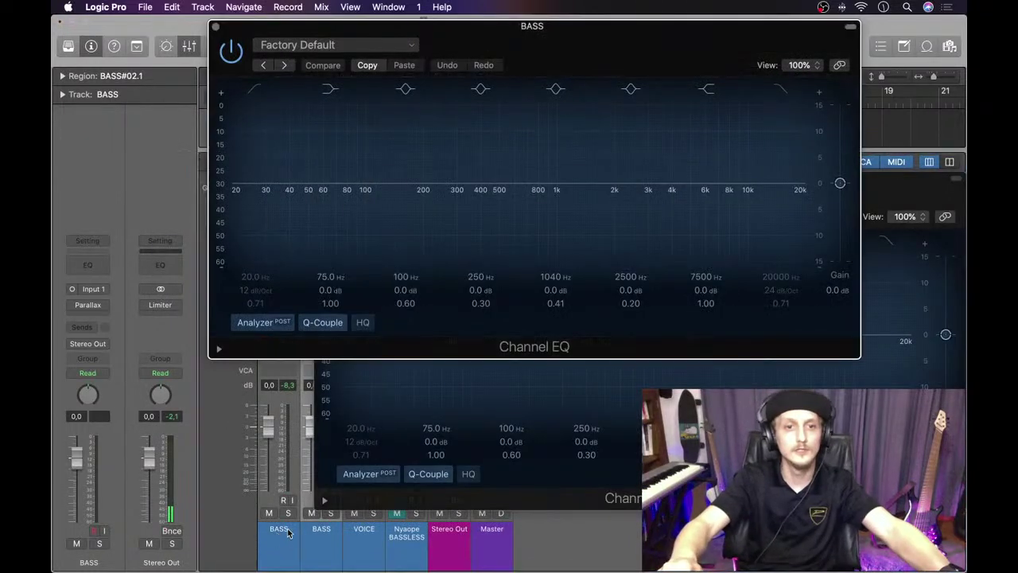
double_click(291, 532)
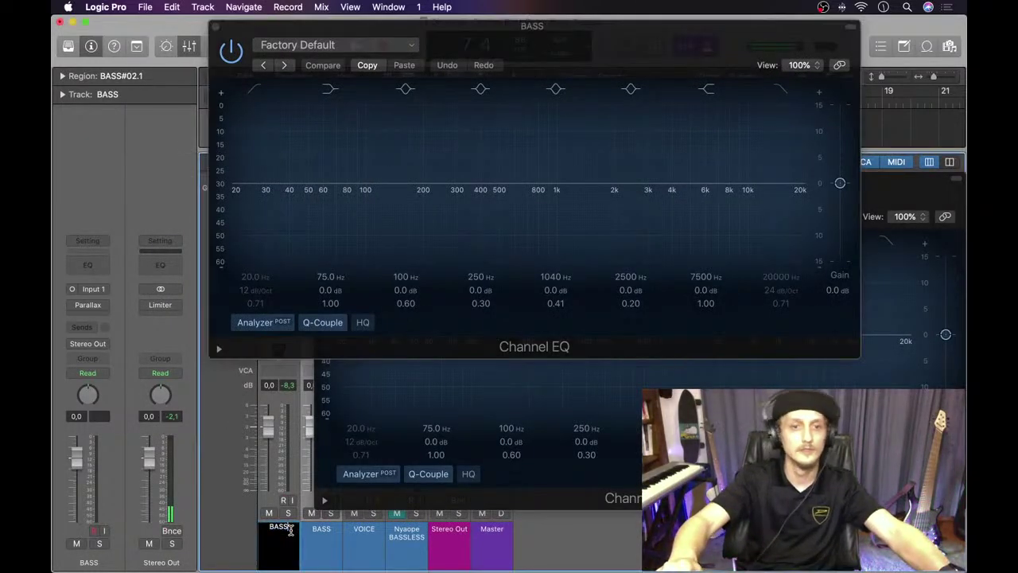
type("Low")
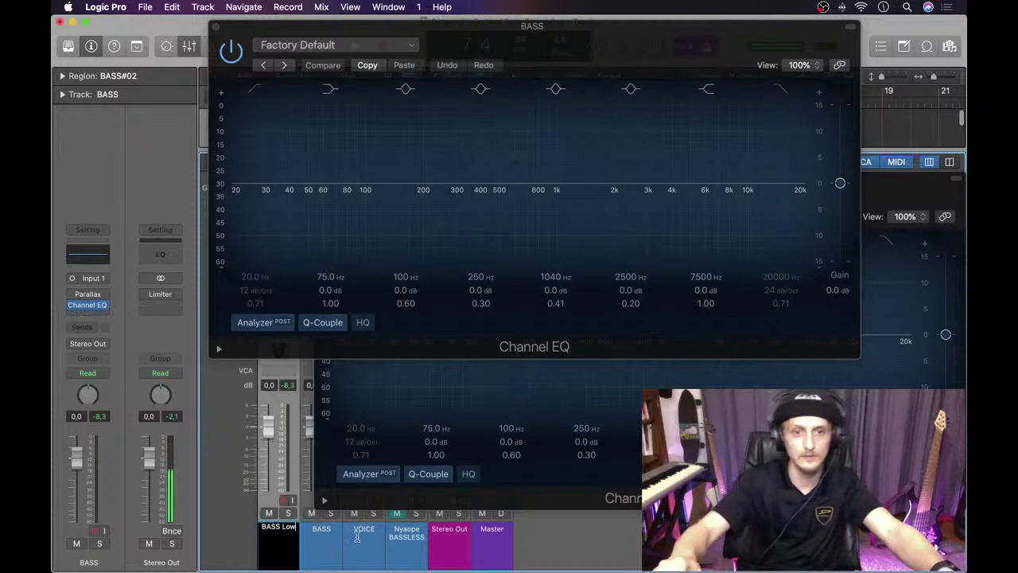
double_click(321, 529)
type("H")
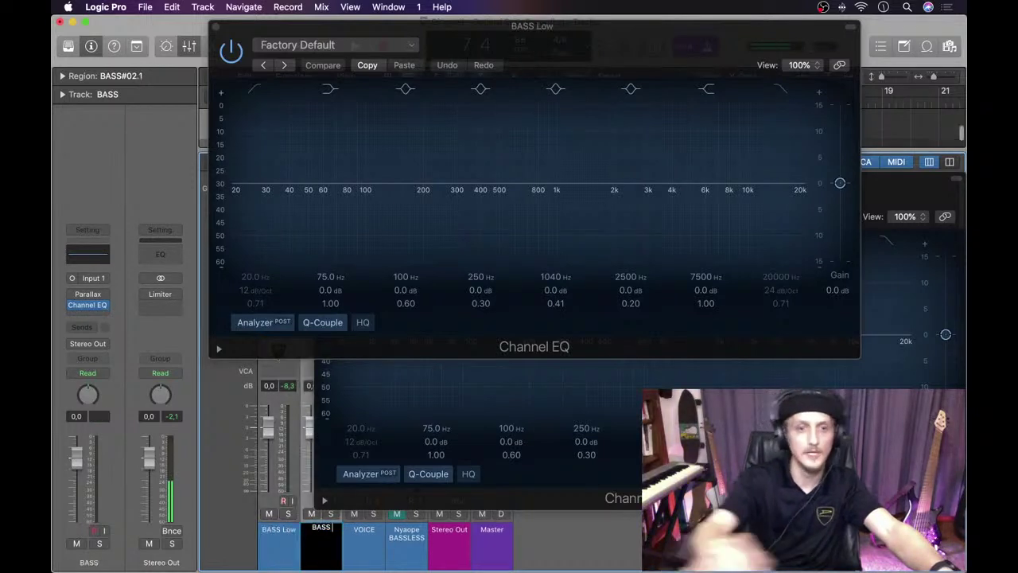
type("igh")
key("Return")
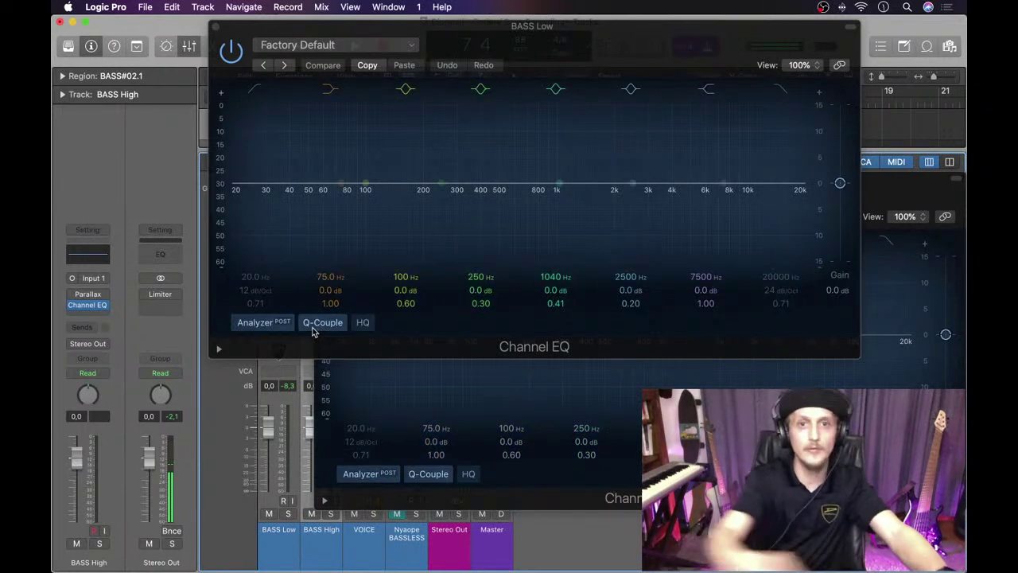
Step: Set the audio device I/O buffer size to 1024 samples and close the preferences
key("alt+comma")
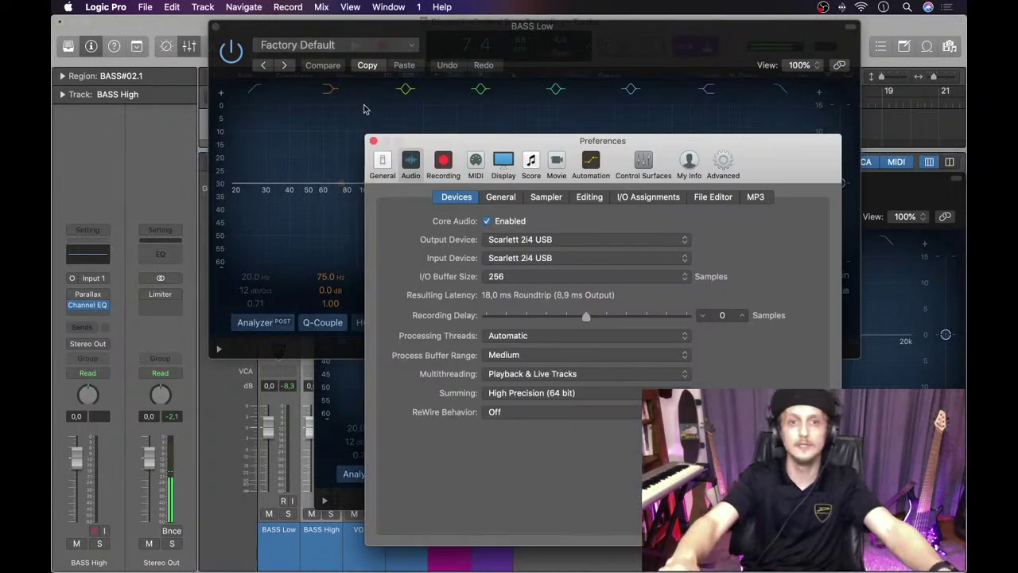
left_click(503, 276)
left_click(516, 299)
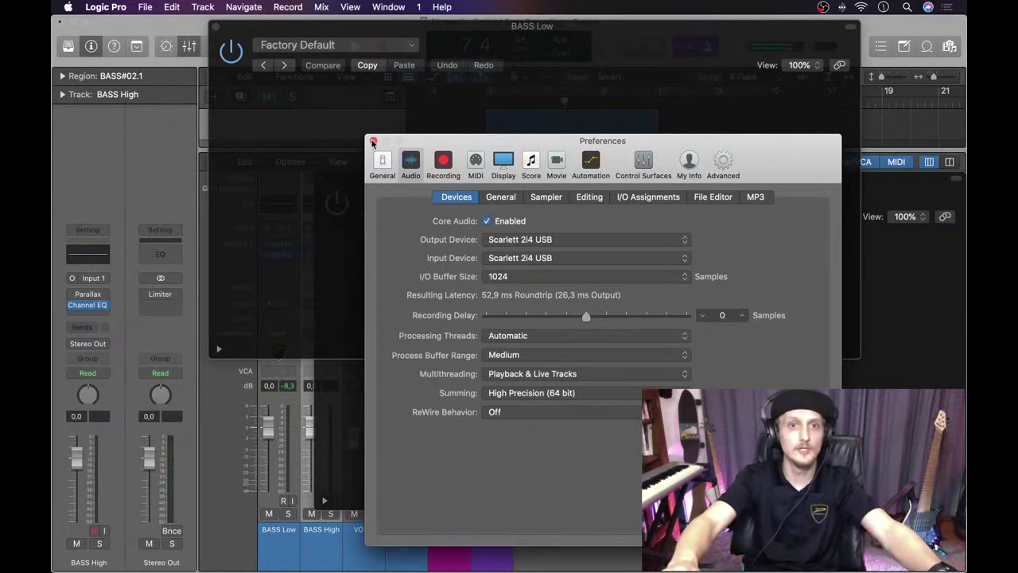
key("super+w")
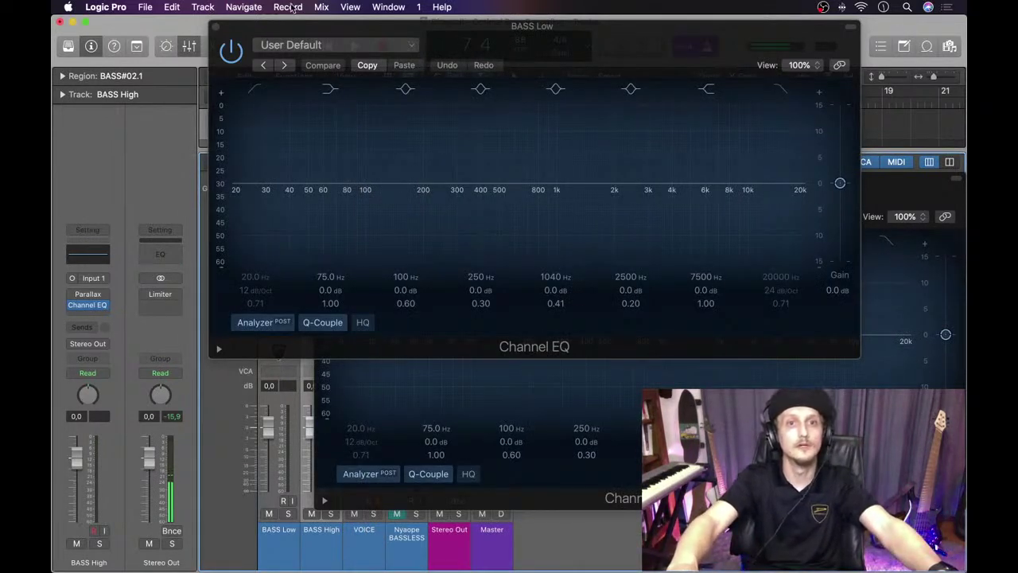
left_click(288, 7)
left_click(319, 91)
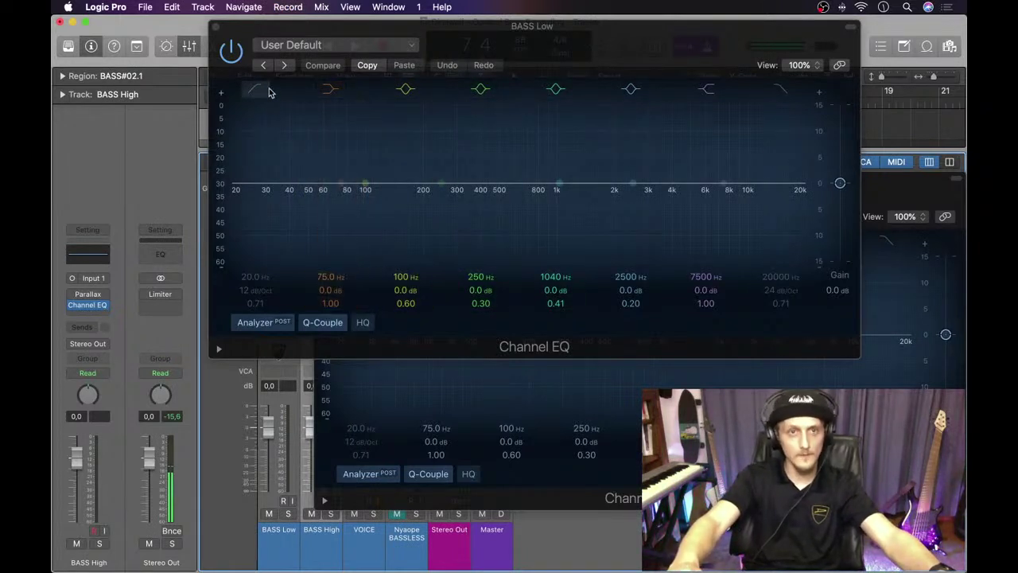
Step: Enable the low-cut filter in the BASS Low Channel EQ and set its frequency to about 75.5 Hz
mouse_move(267, 131)
left_mouse_down()
mouse_move(239, 195)
mouse_move(366, 176)
mouse_move(336, 177)
mouse_move(350, 176)
left_mouse_up()
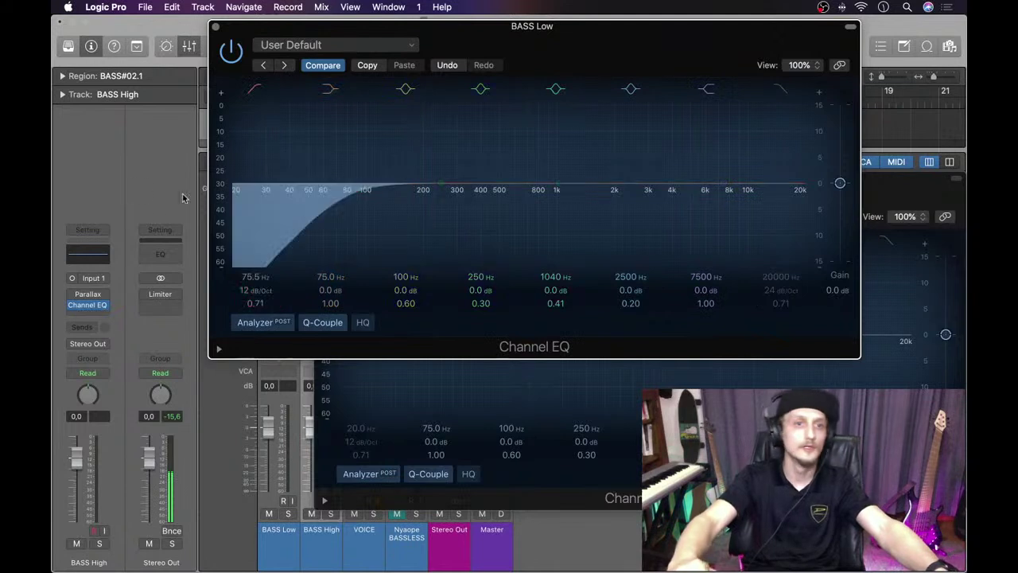
Step: Solo BASS Low, enable the high-cut filter in its Channel EQ at about 250 Hz, and move the EQ window clear of the transport
left_click(288, 514)
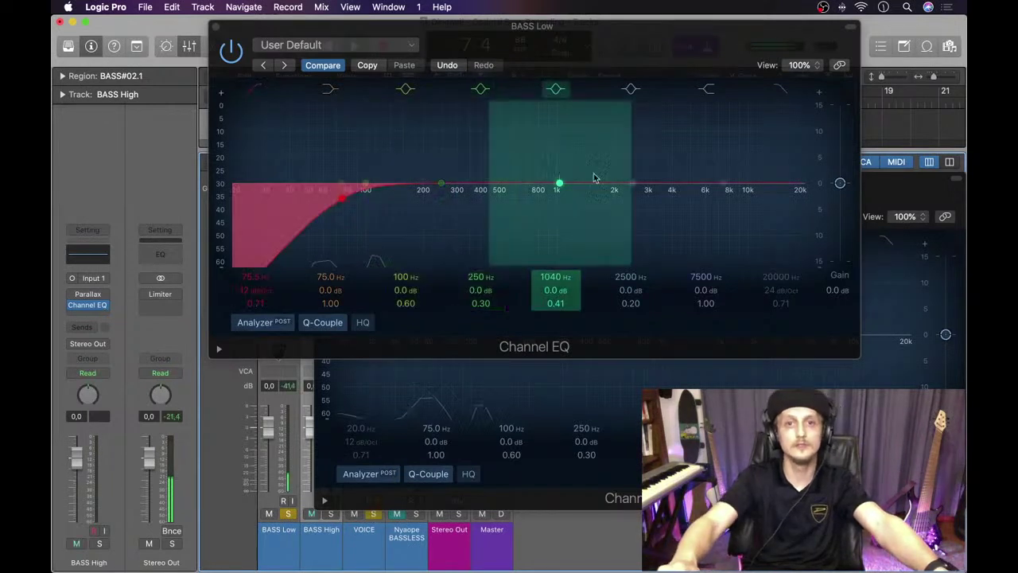
left_click(790, 97)
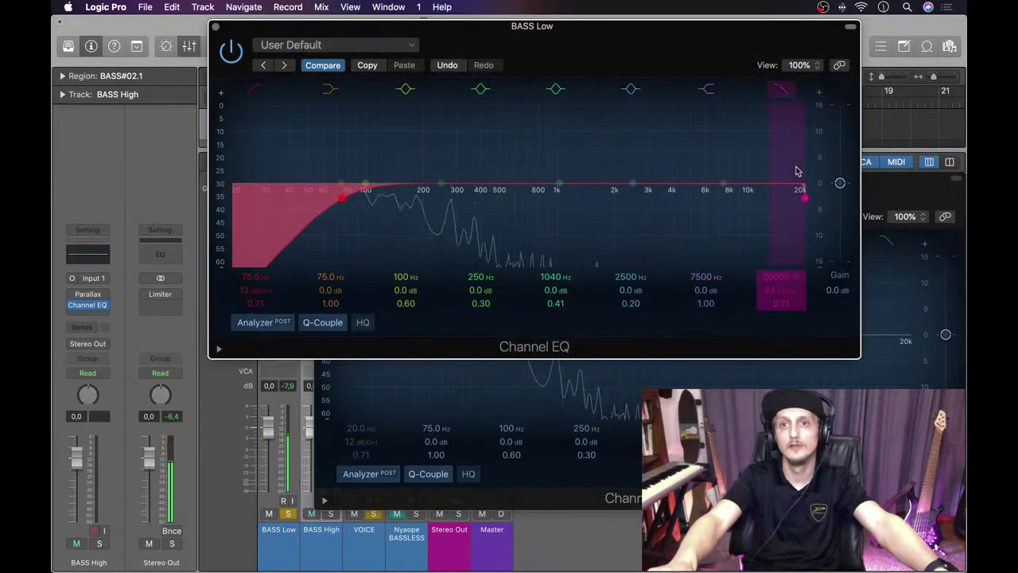
left_click_drag(800, 193, 446, 201)
left_click_drag(431, 32, 424, 193)
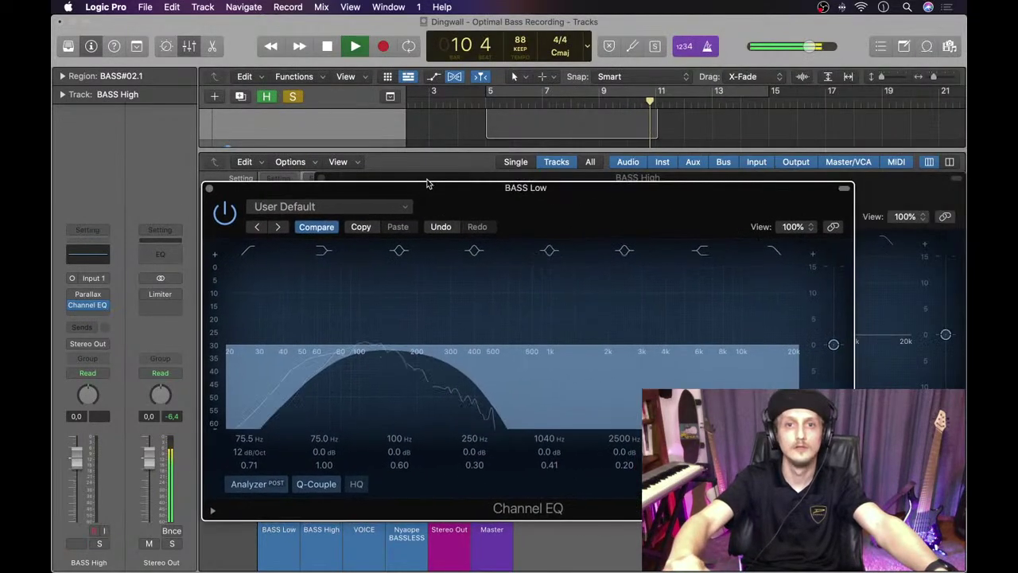
Step: Stop playback and hide the Mixer so the bass tracks are shown behind the EQ windows
key("space")
scroll(466, 125, "down", 3)
scroll(467, 125, "up", 5)
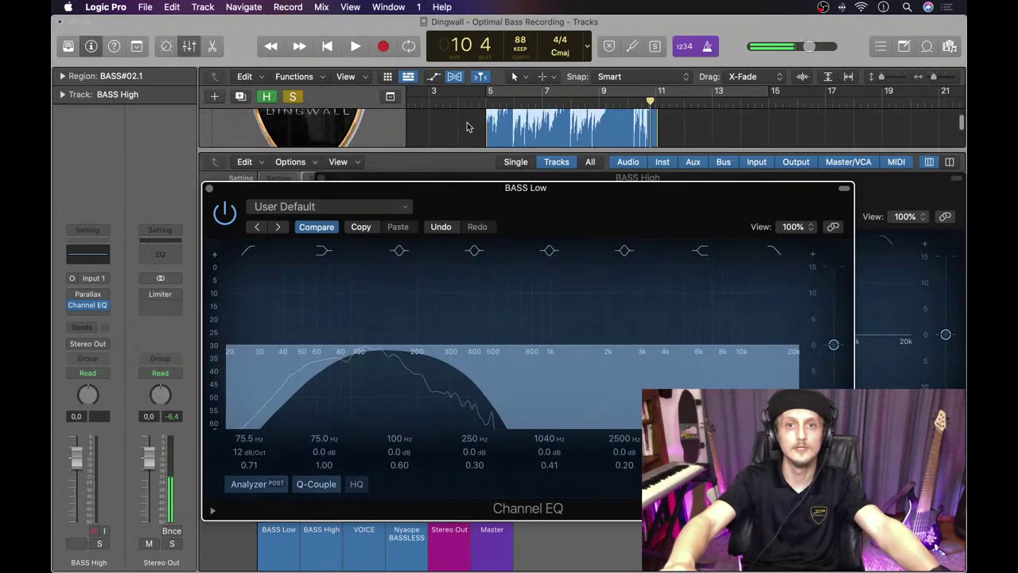
key("x")
scroll(492, 121, "up", 1)
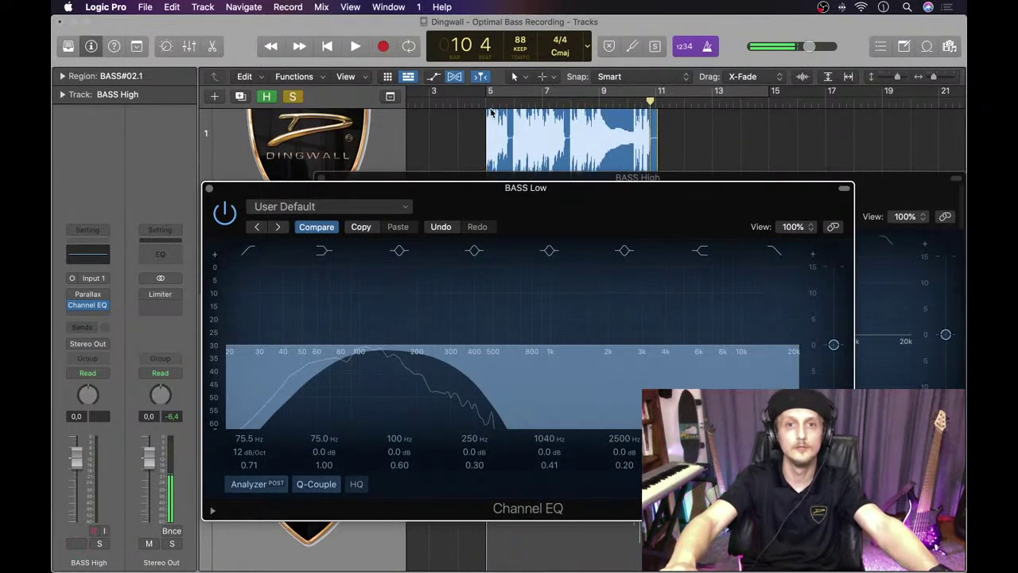
Step: While playing from bar 5, set the BASS Low EQ's high cut to about 180 Hz and its low cut to 76.5 Hz with Q 1.20
left_click(478, 105)
key("space")
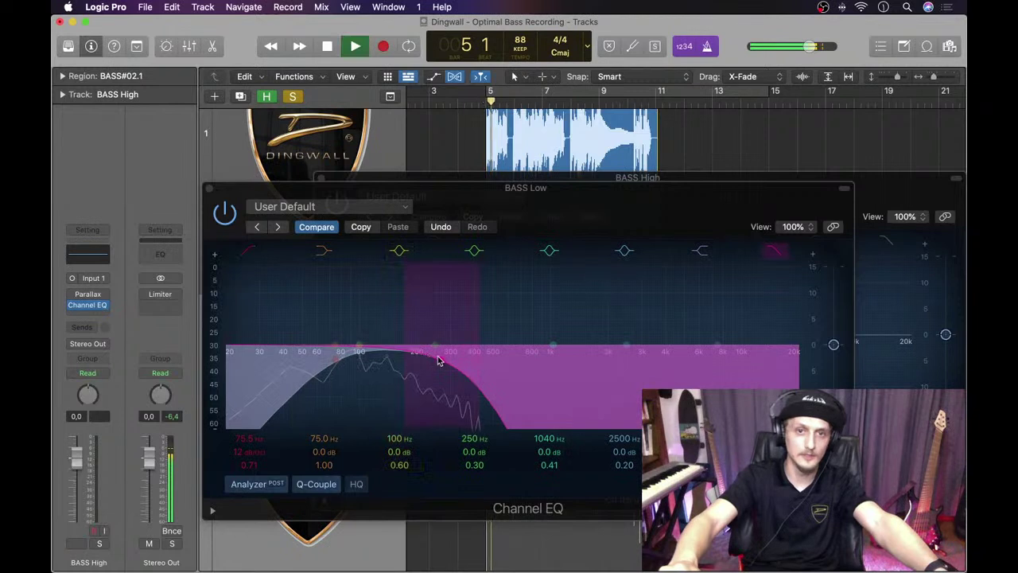
left_click_drag(437, 341, 406, 352)
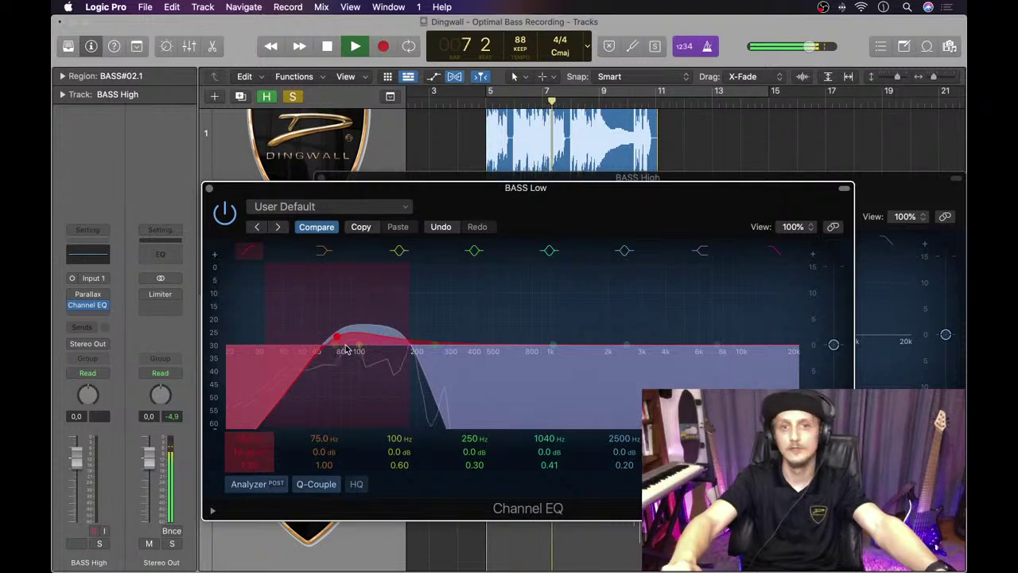
Step: Turn off the metronome and audition the filtered BASS Low track from bar 4 beat 3
left_click(707, 46)
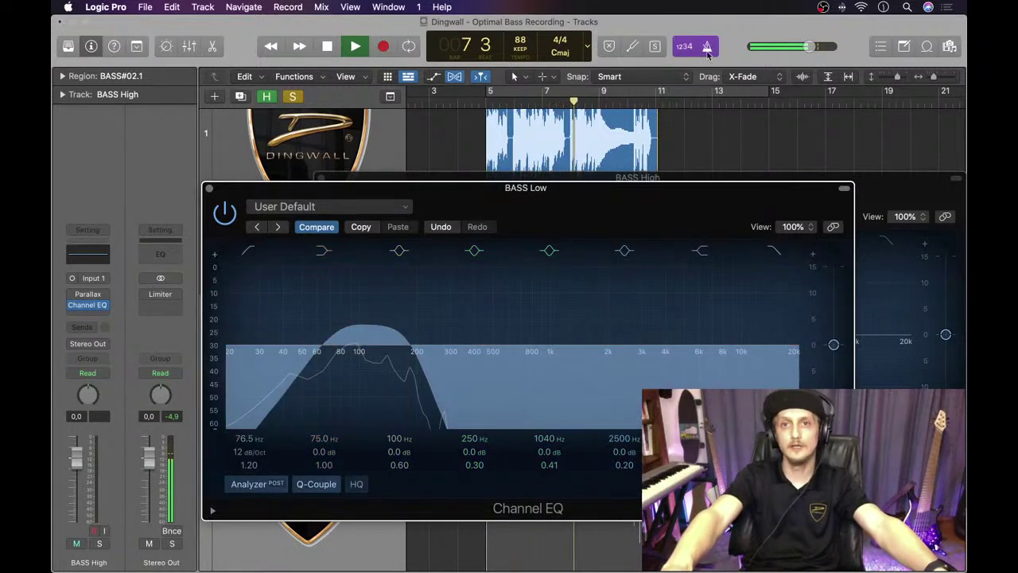
left_click(707, 46)
key("space")
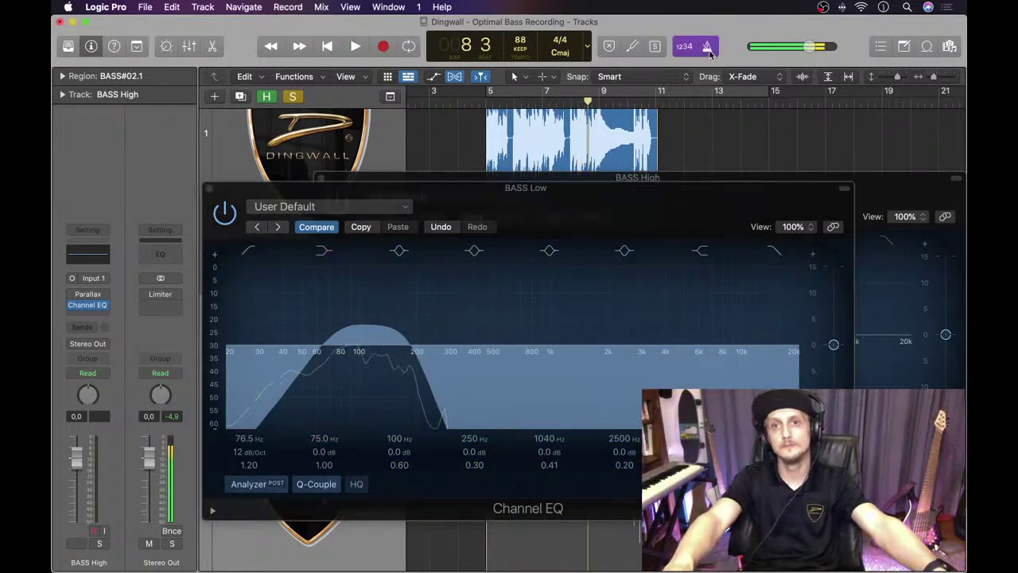
left_click(710, 49)
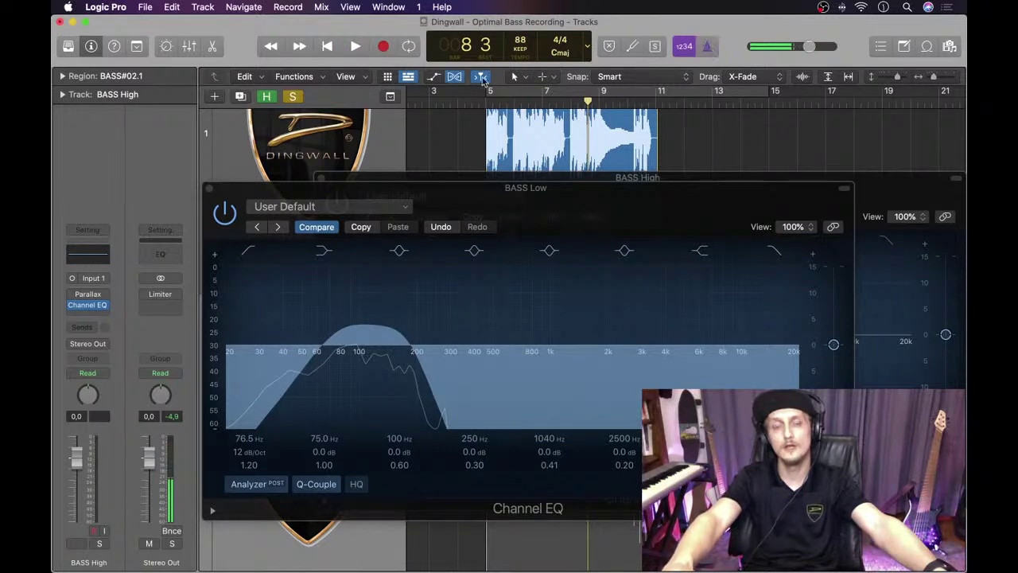
left_click(473, 101)
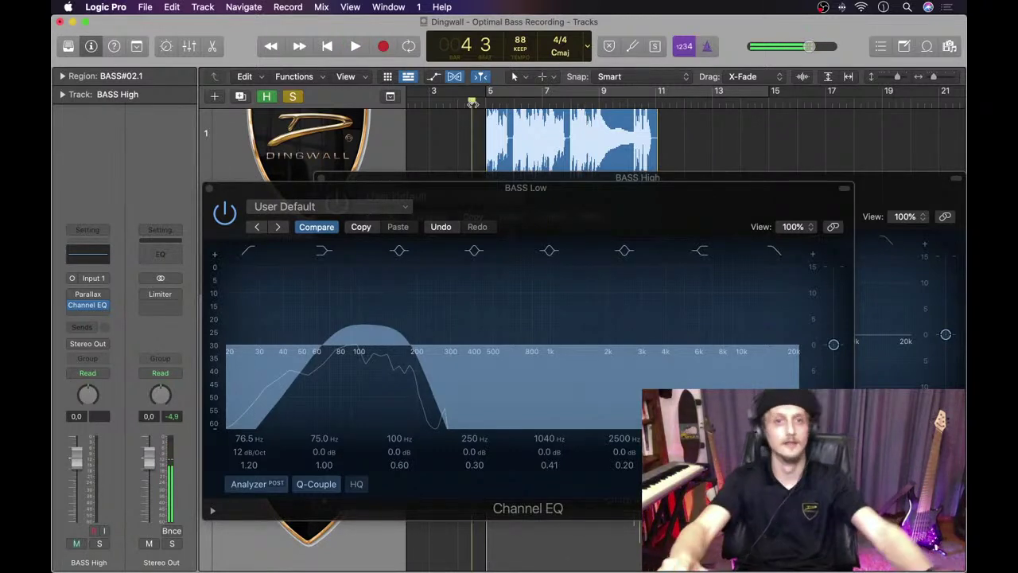
key("space")
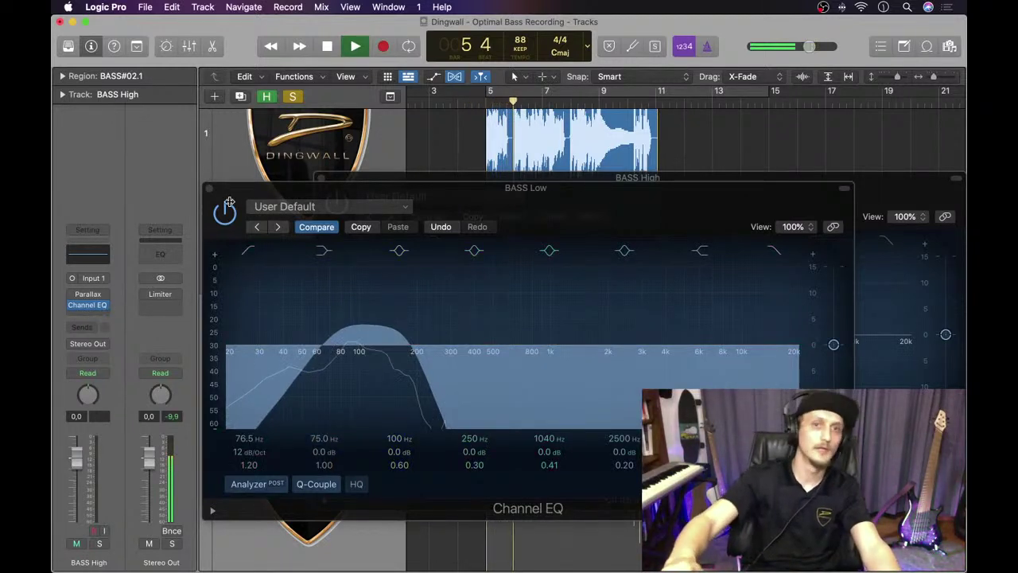
key("space")
Step: Move the BASS Low Channel EQ window aside to uncover the BASS High EQ
left_click_drag(287, 185, 392, 186)
key("ctrl+m")
left_click_drag(521, 181, 285, 184)
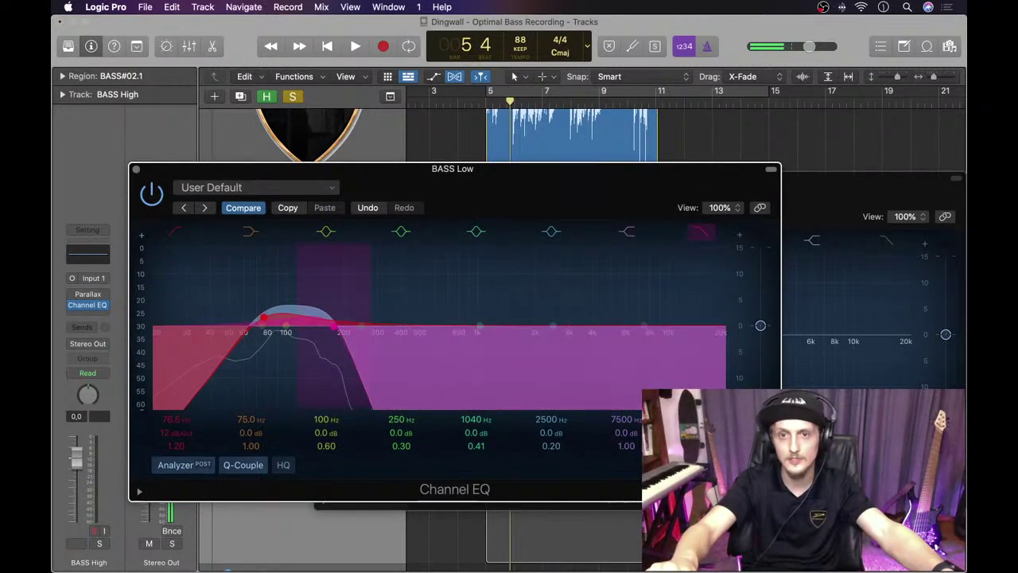
Step: Enable the low-cut filter in the BASS High Channel EQ at 179 Hz and place its window beside the BASS Low EQ
left_click(830, 323)
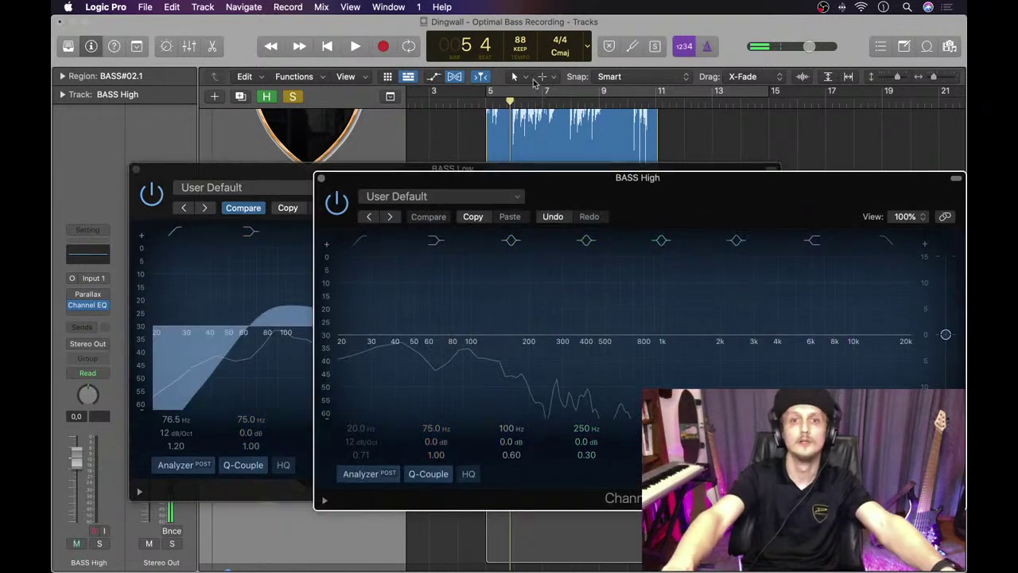
left_click_drag(501, 104, 488, 104)
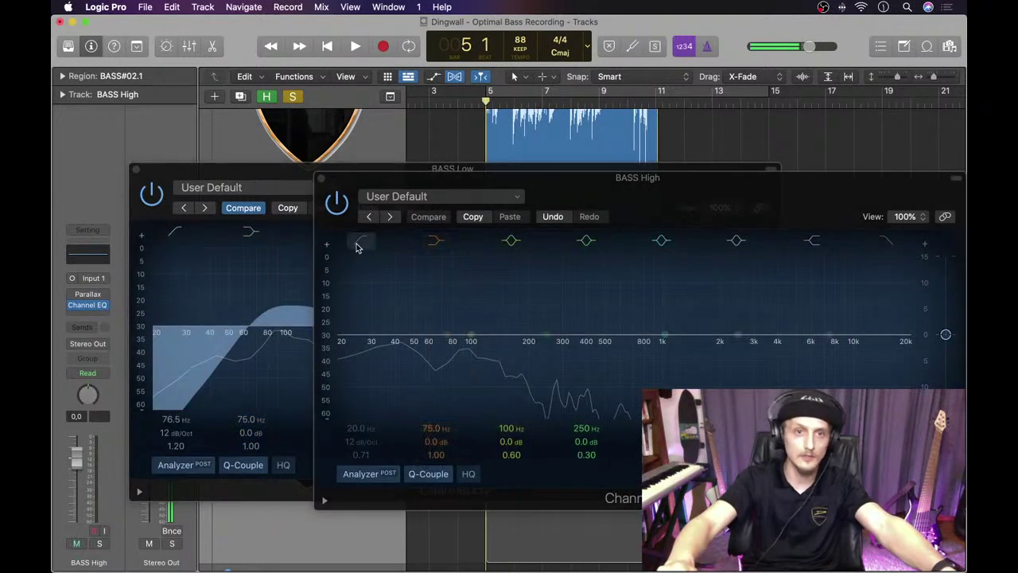
left_click(350, 355)
left_click_drag(350, 355, 527, 344)
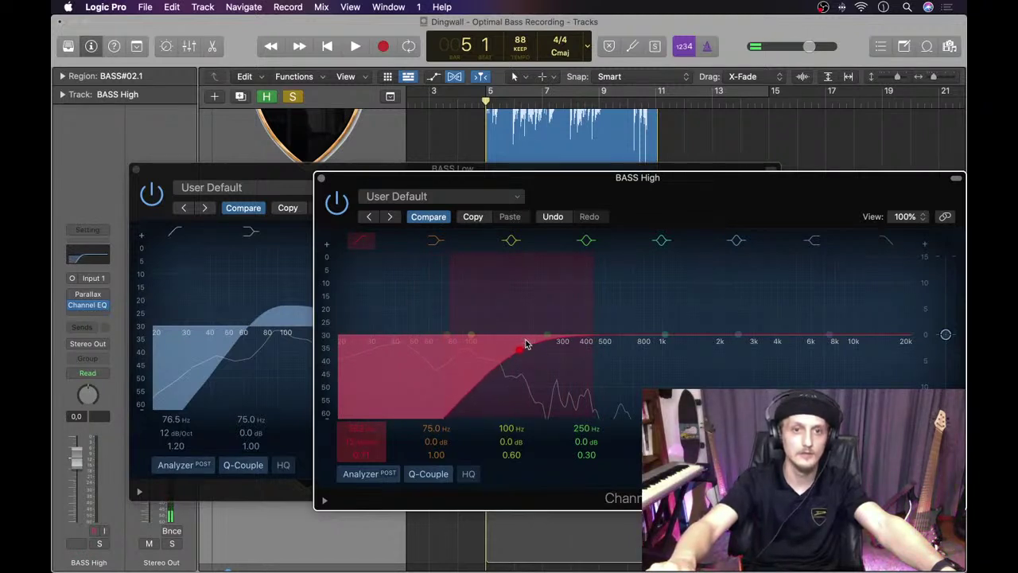
left_click_drag(481, 178, 568, 194)
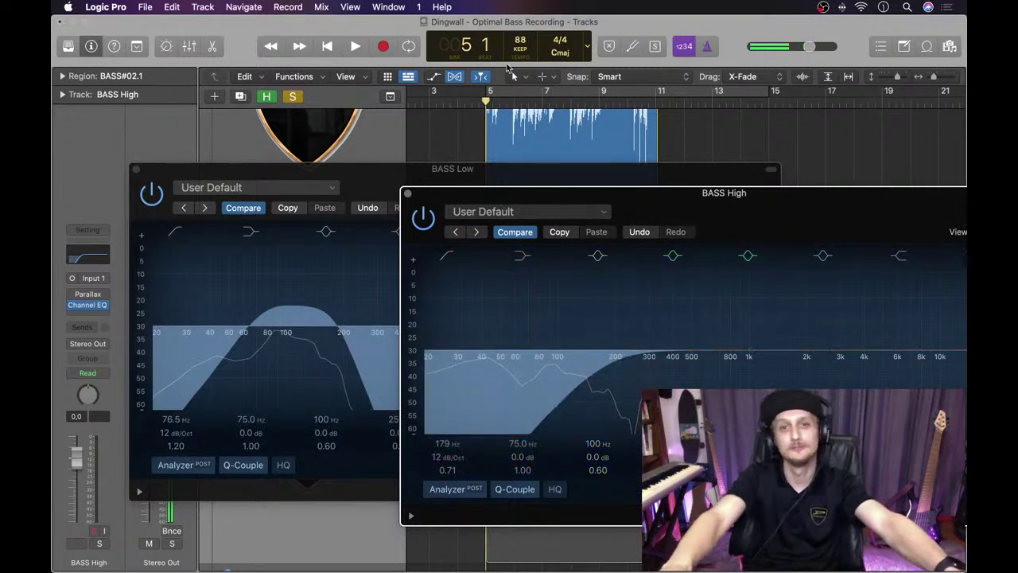
Step: Play both bass bands from bar 5 with BASS High soloed and its fader at -1.4 dB, and close both Channel EQ windows
key("space")
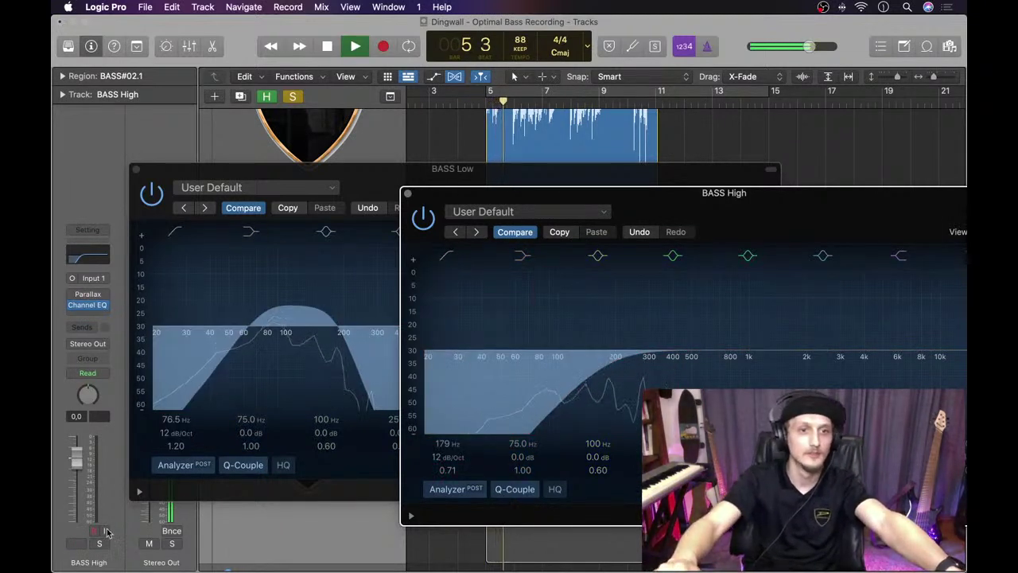
left_click(99, 543)
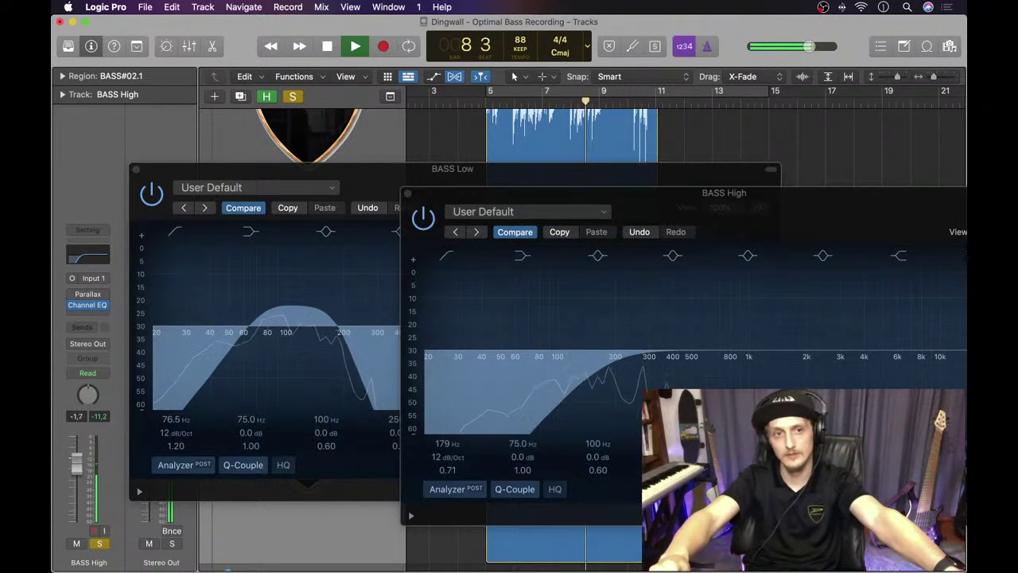
key("space")
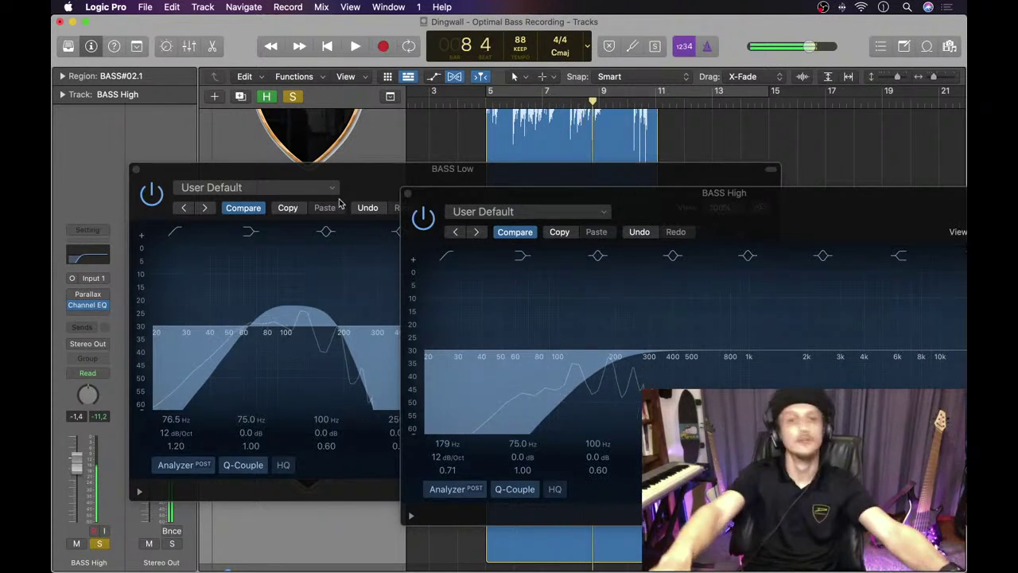
left_click(407, 195)
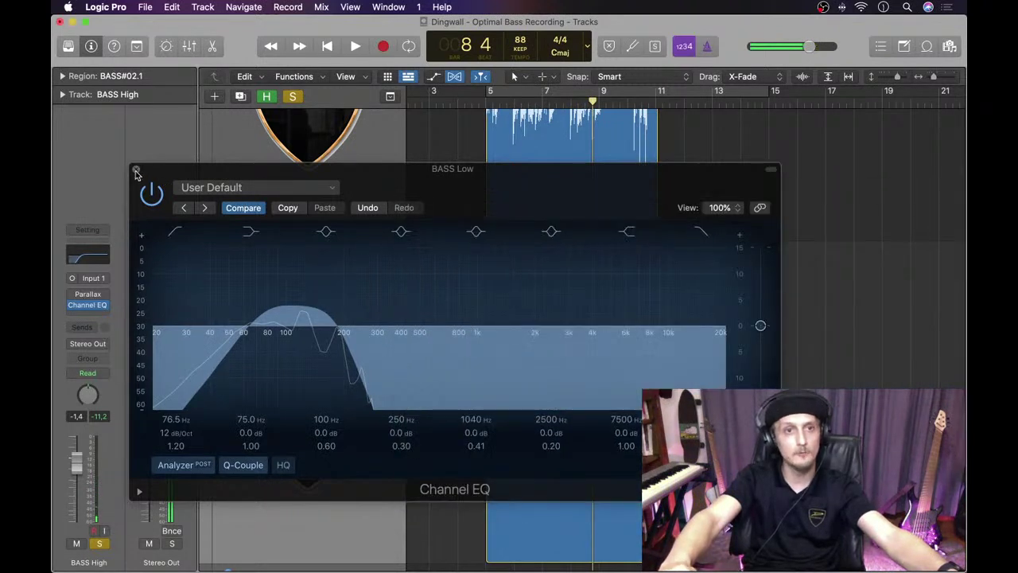
left_click(136, 170)
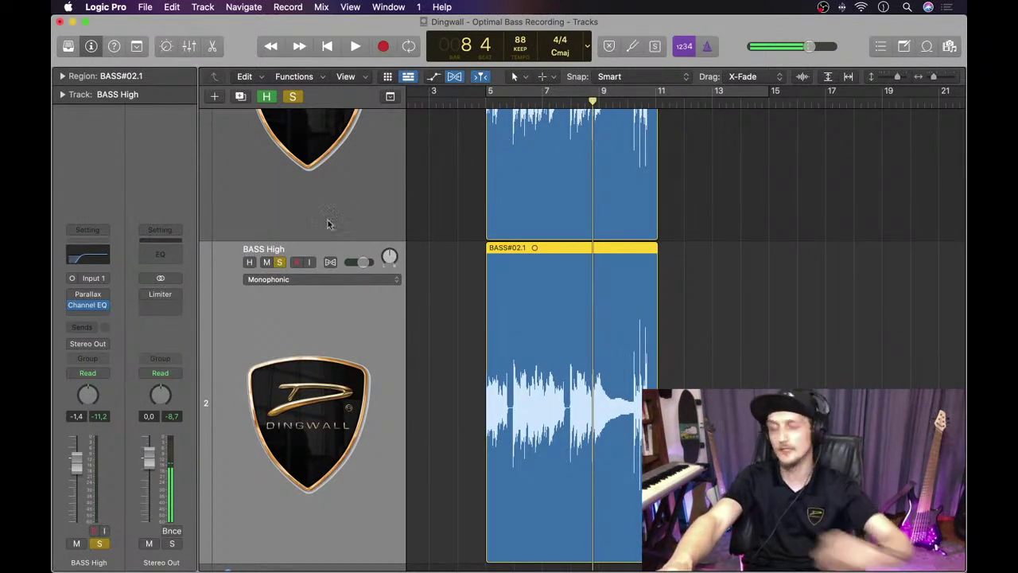
Step: Insert a mono Compressor after the Channel EQ on the BASS Low track
scroll(374, 223, "up", 5)
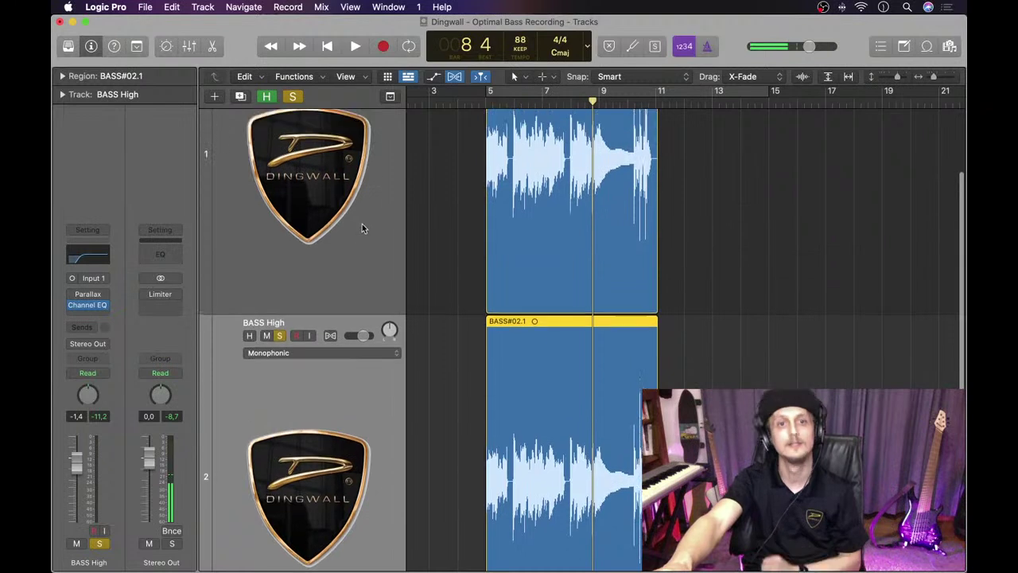
left_click(348, 246)
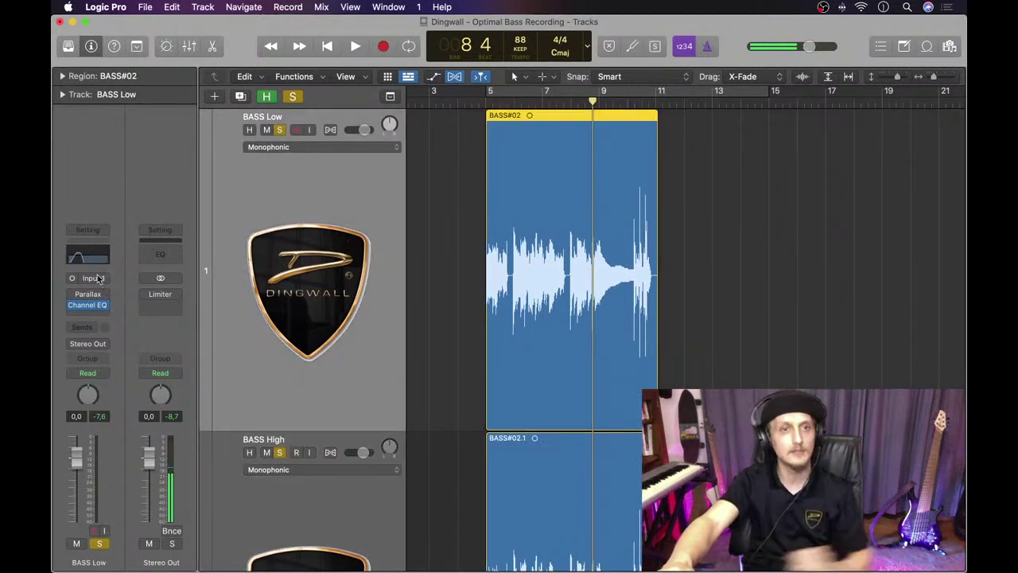
left_click(88, 316)
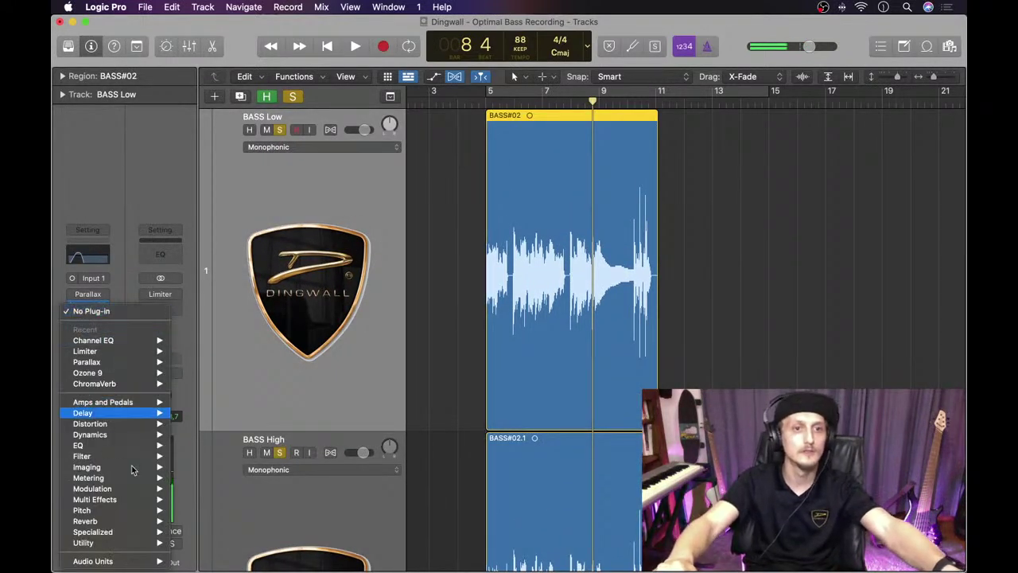
mouse_move(135, 435)
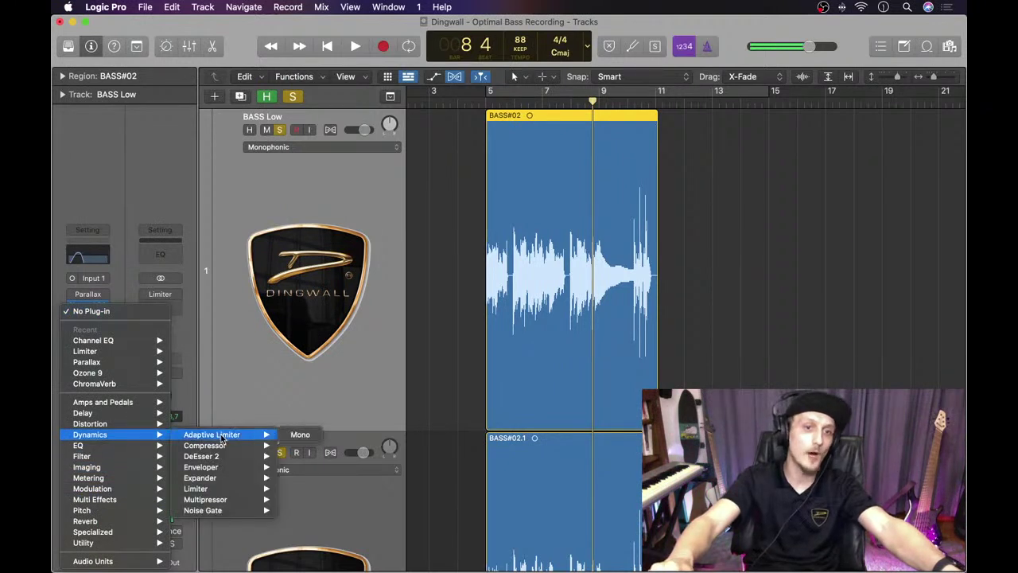
mouse_move(238, 446)
left_click(300, 446)
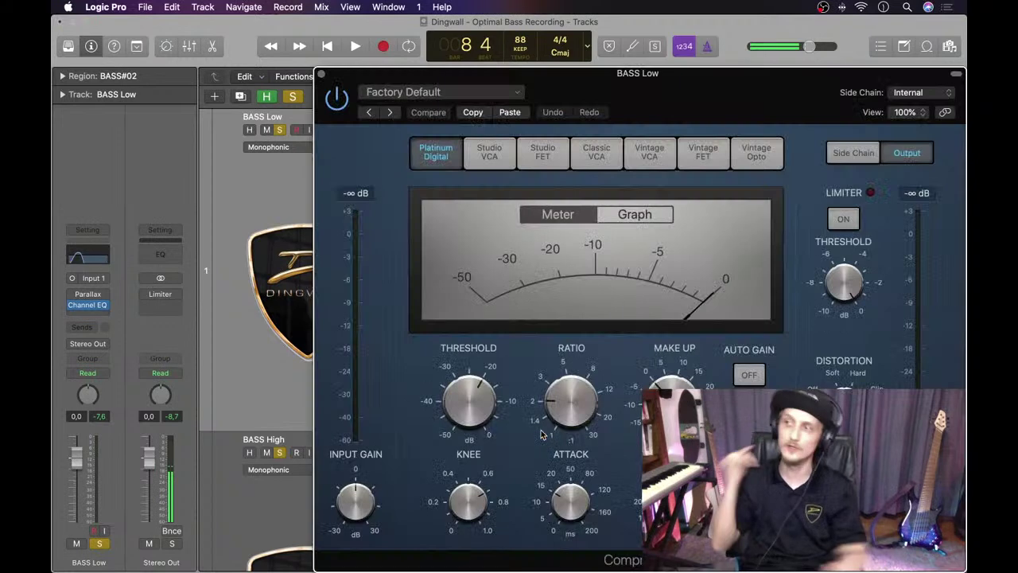
Step: Set the BASS Low Compressor's ratio to 4.1:1 and attack to about 50 ms, and raise its make-up gain during playback
left_click_drag(583, 398, 587, 382)
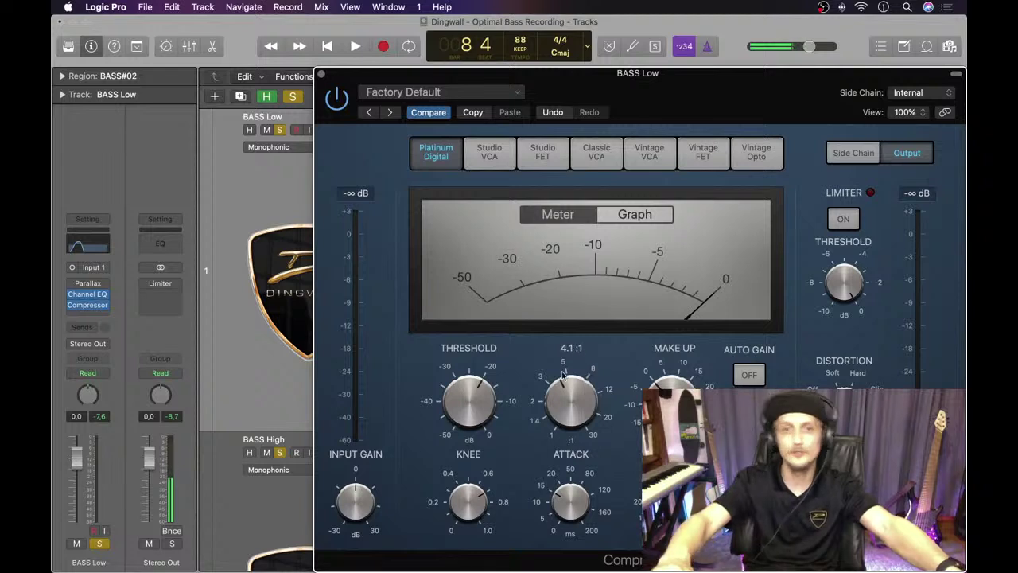
mouse_move(578, 491)
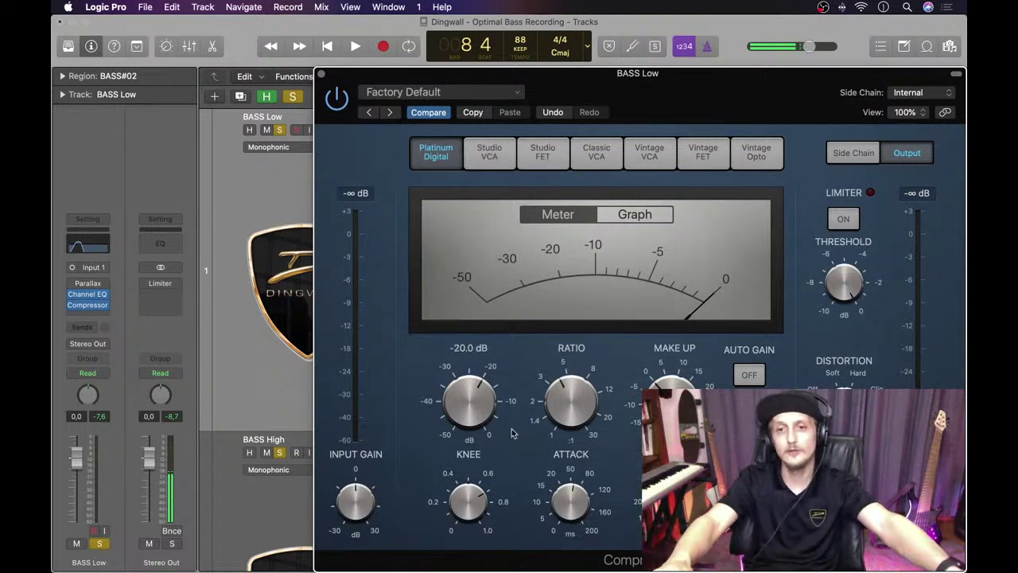
mouse_move(479, 404)
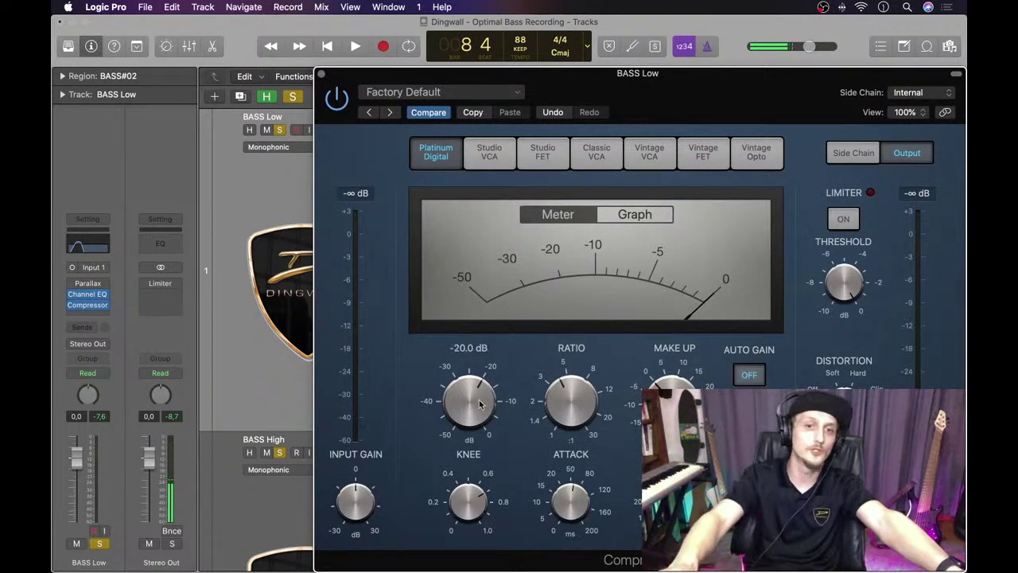
mouse_move(597, 392)
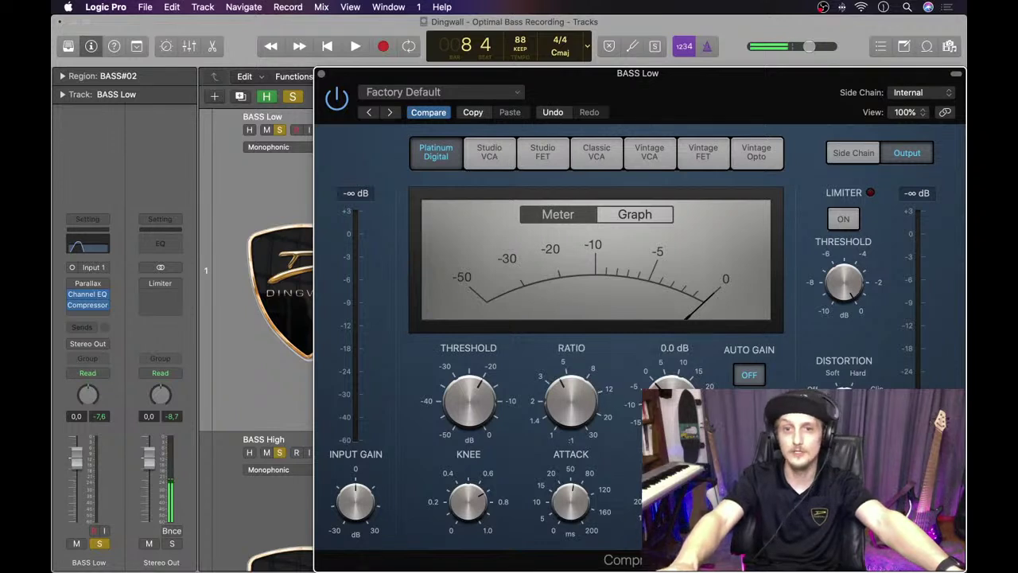
key("space")
left_click_drag(670, 390, 667, 383)
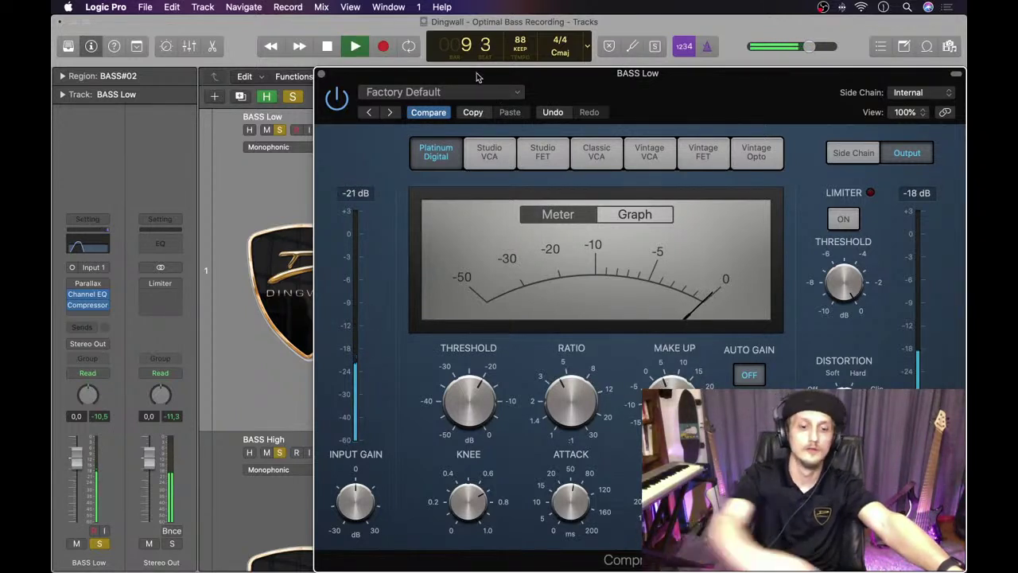
Step: Move the Compressor window down off the ruler, restart playback at bar 5 and enable a cycle over bars 5 to 12
key("Return")
left_click_drag(471, 72, 496, 237)
left_click(532, 99)
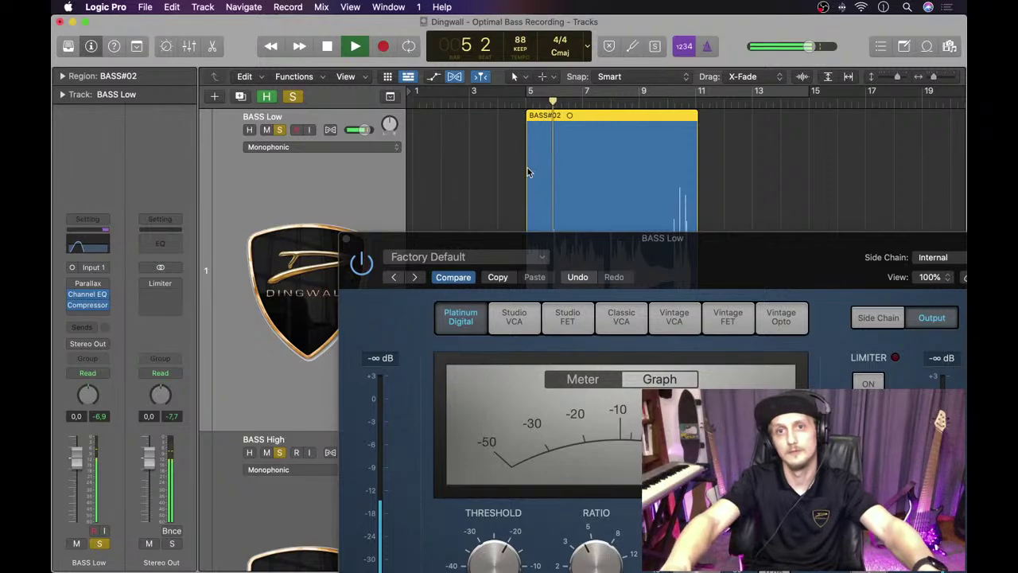
key("y")
key("c")
key("y")
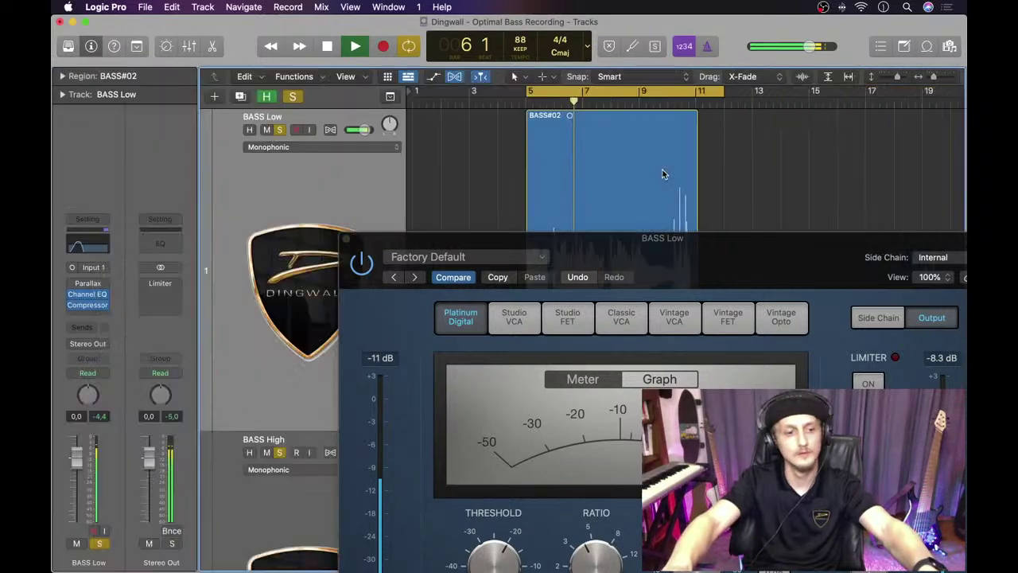
Step: Move the Compressor window back up, lower its threshold and set the make-up gain to 5.0 dB during playback
left_click_drag(748, 262, 639, 67)
mouse_move(592, 360)
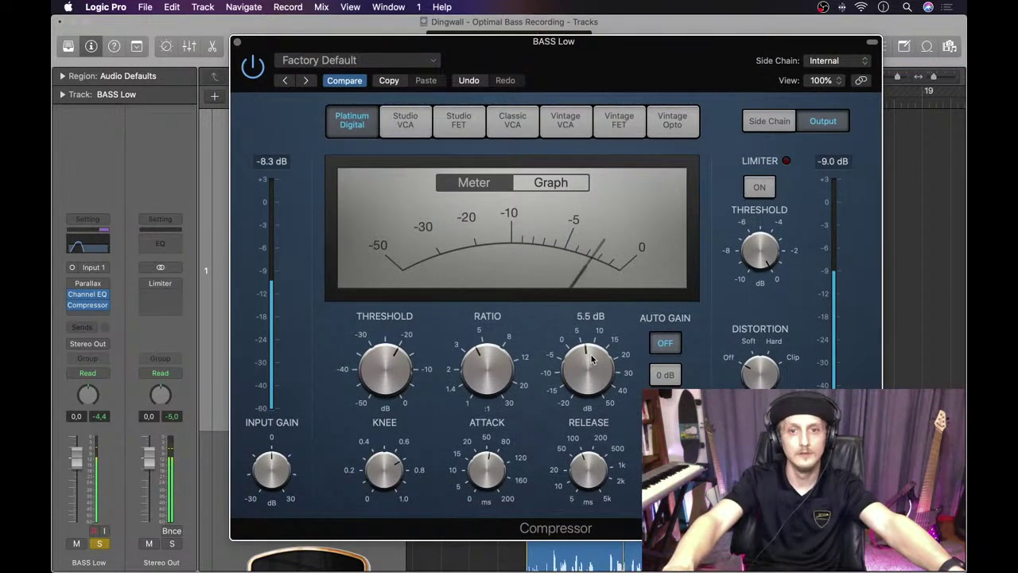
mouse_move(591, 355)
left_mouse_down()
mouse_move(611, 364)
mouse_move(606, 355)
left_mouse_up()
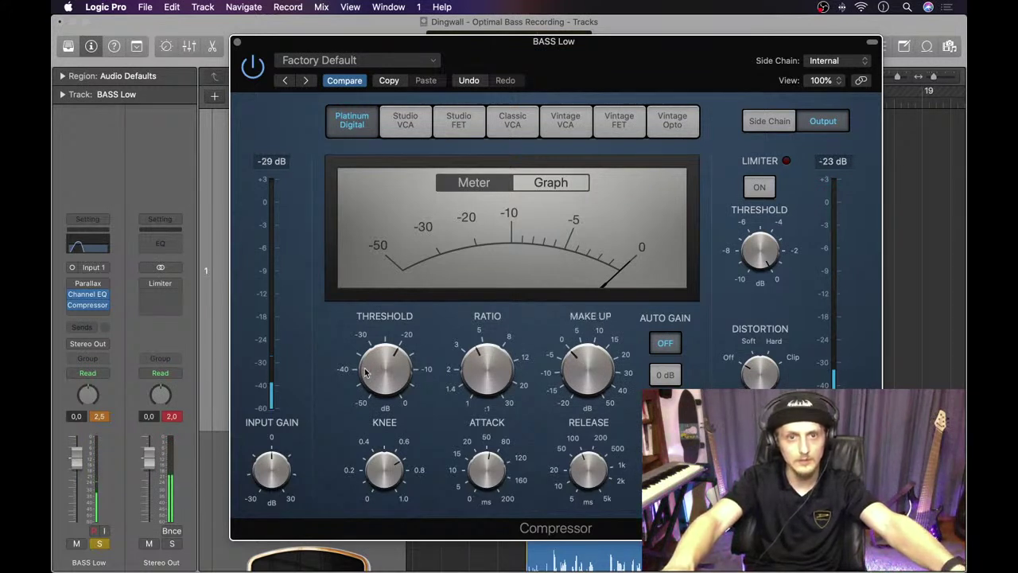
left_click_drag(402, 357, 408, 344)
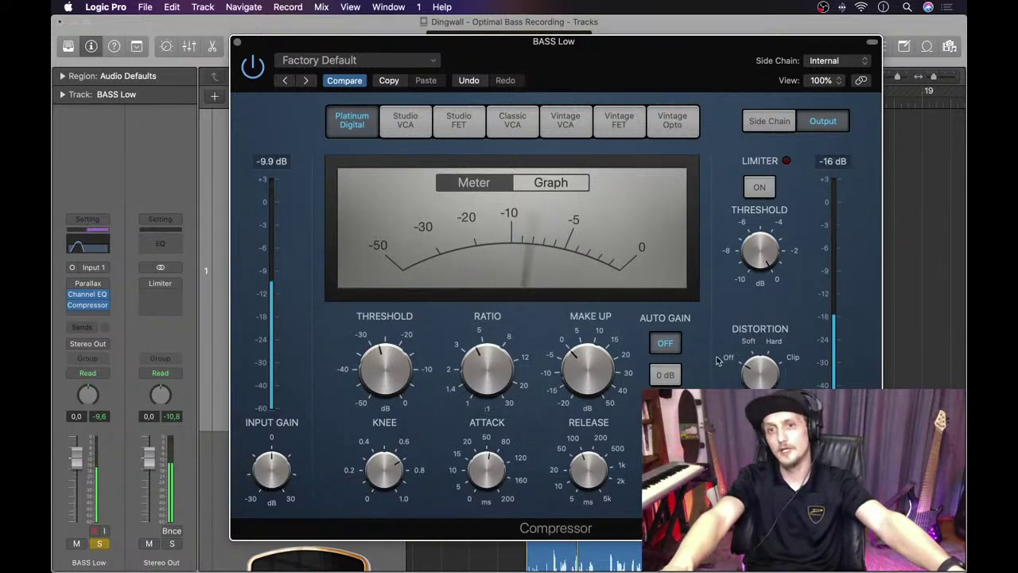
left_click_drag(593, 380, 606, 362)
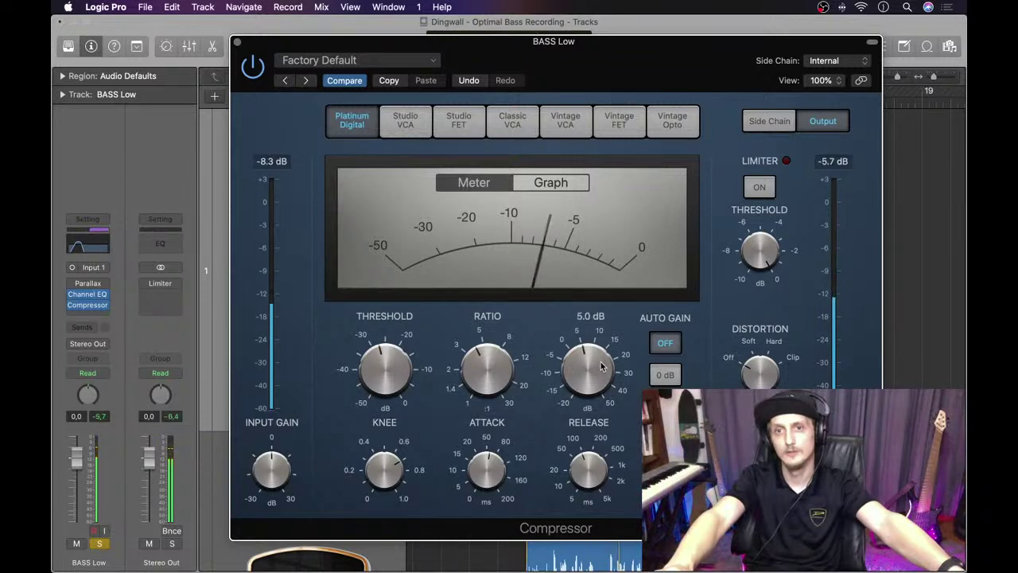
Step: Switch BASS Low's solo off and on, and solo the VOICE track too, moving the Compressor window aside and back
left_click(99, 545)
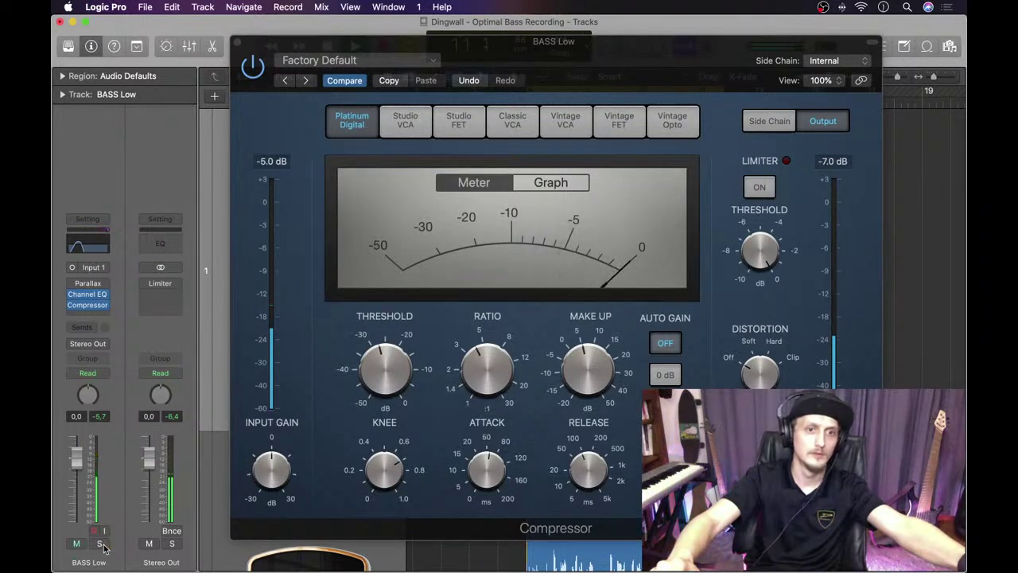
left_click(102, 545)
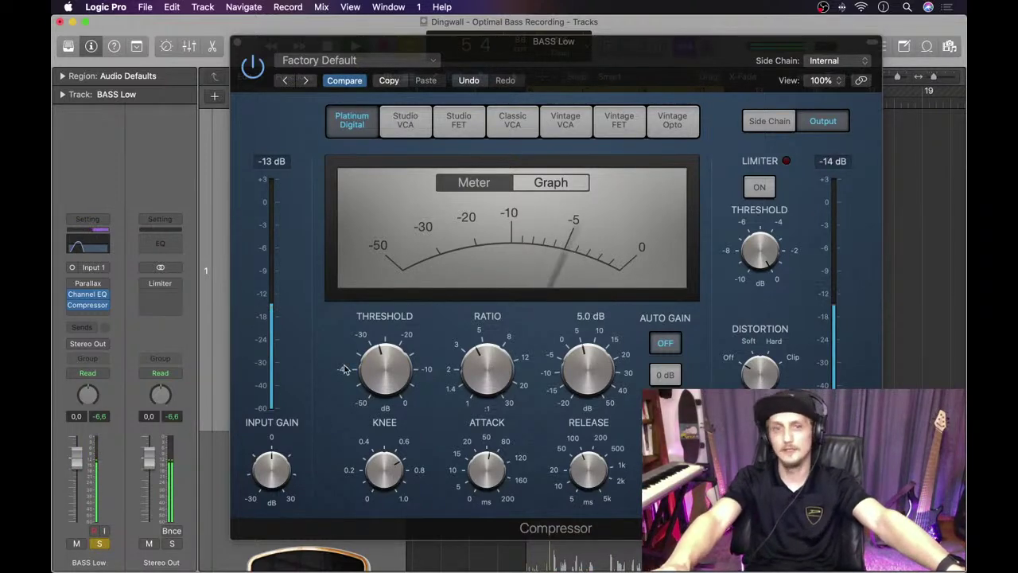
left_click_drag(341, 41, 514, 21)
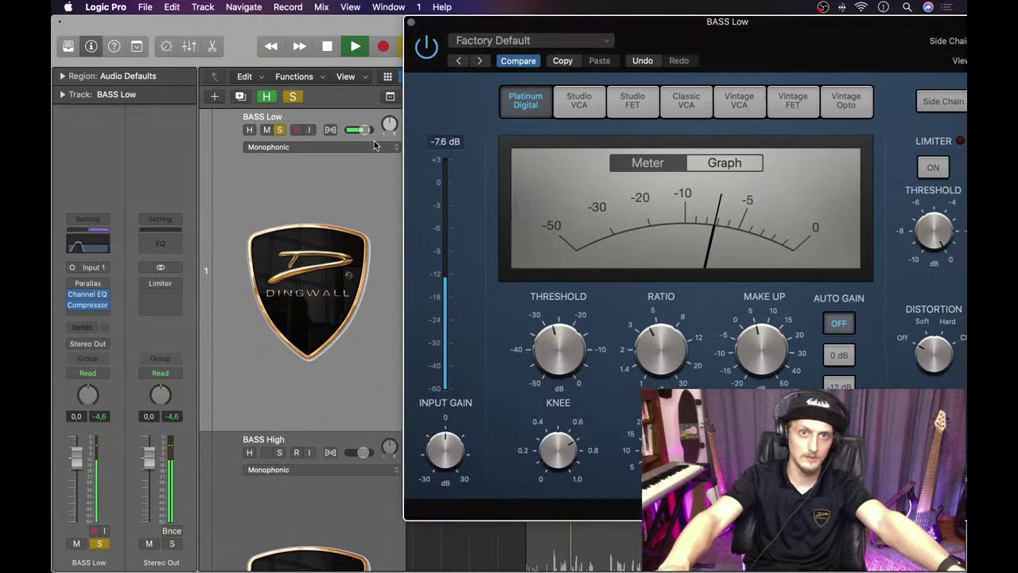
scroll(315, 202, "down", 10)
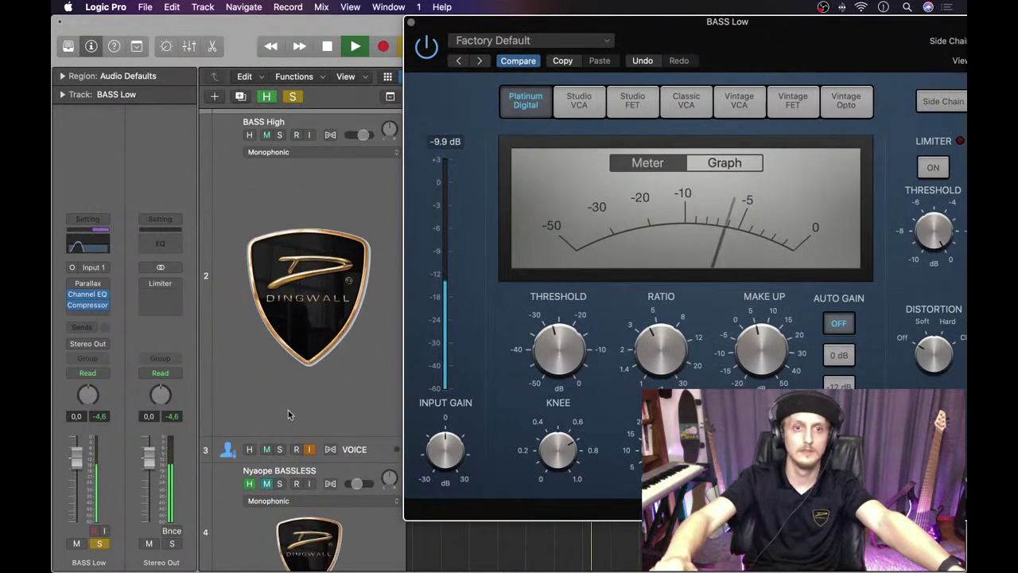
left_click_drag(657, 30, 421, 49)
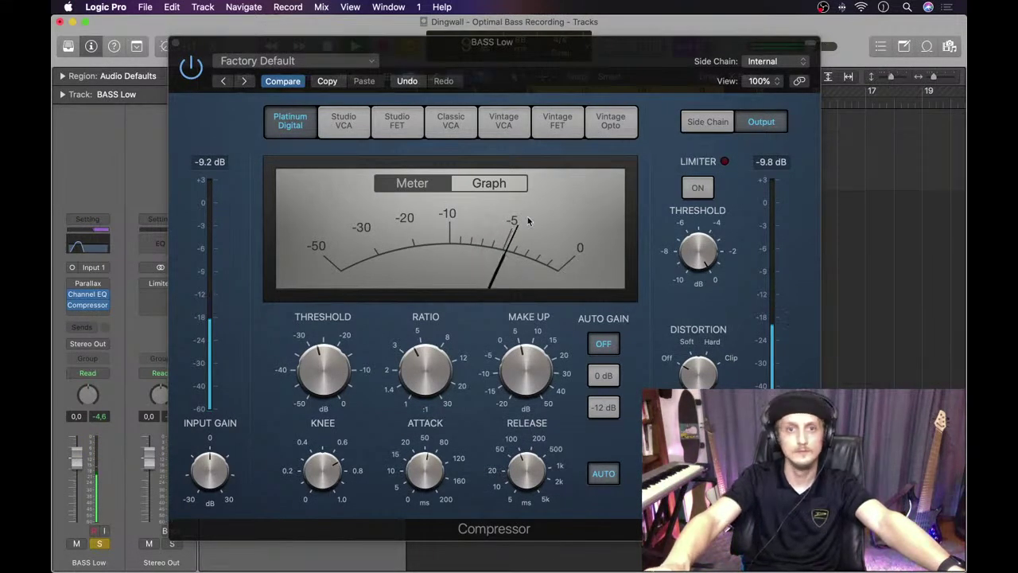
Step: Bypass and re-enable the BASS Low Compressor twice during playback to compare the sound, and close its window
left_click(195, 69)
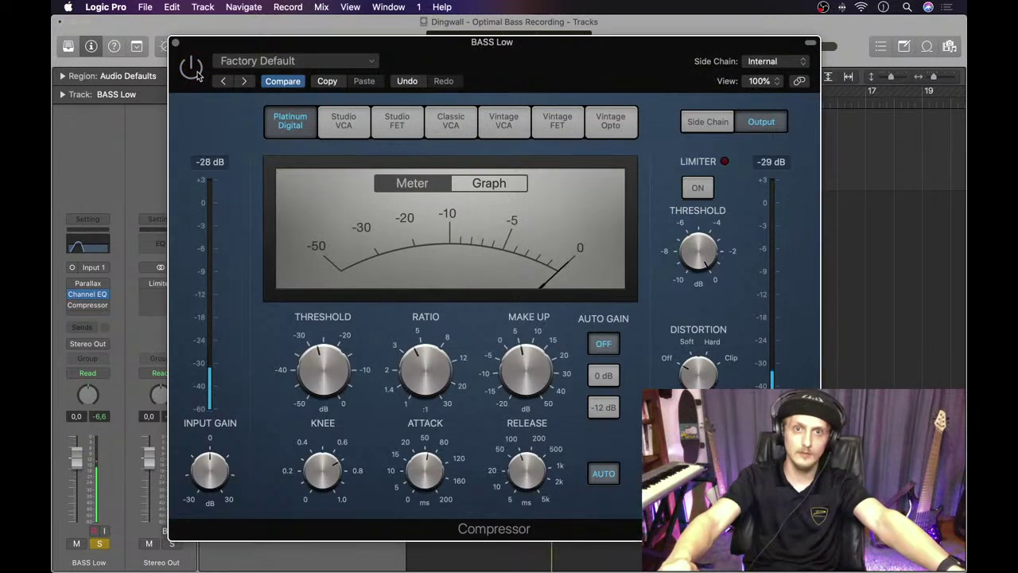
left_click(193, 68)
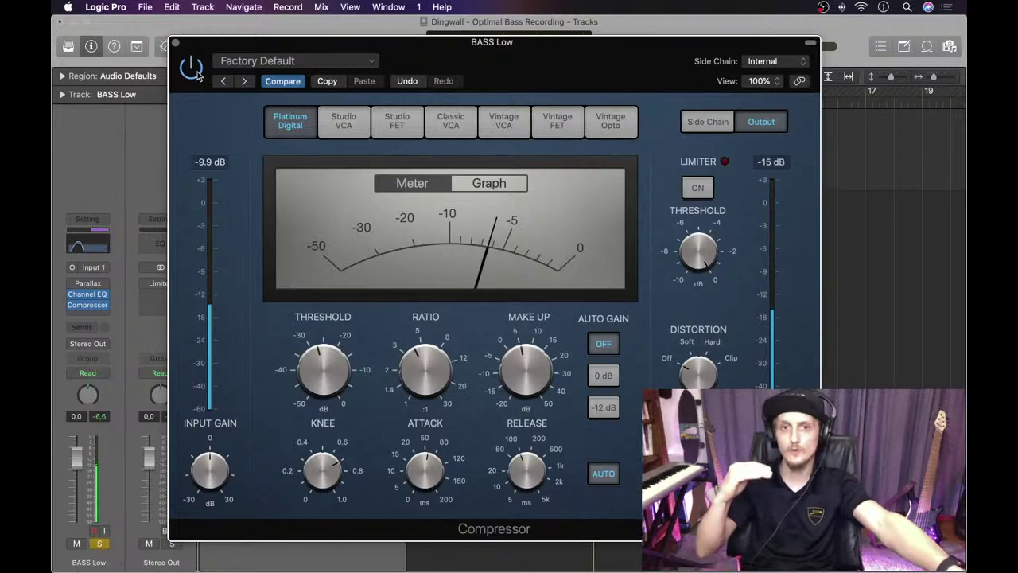
left_click(196, 70)
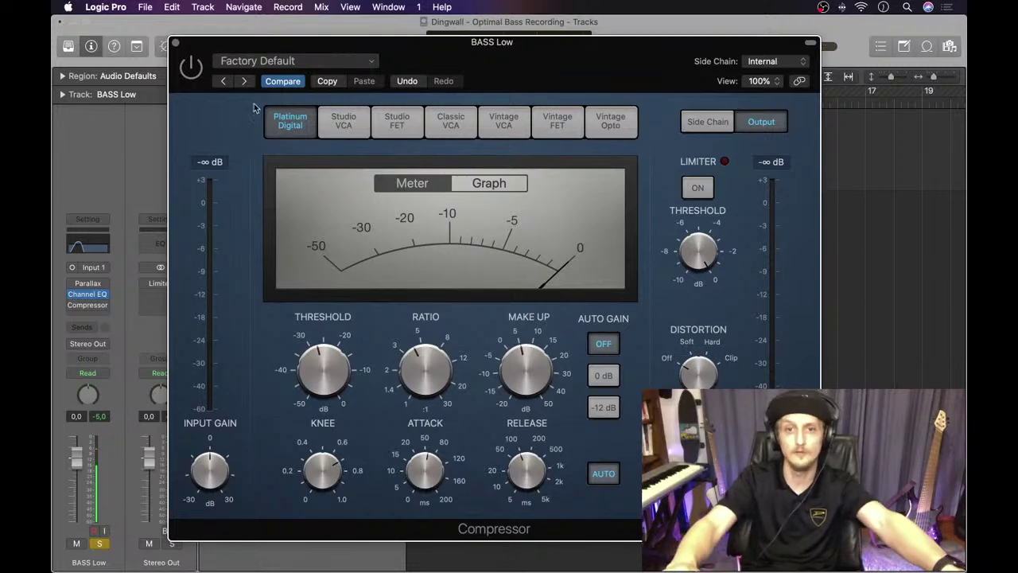
left_click(192, 66)
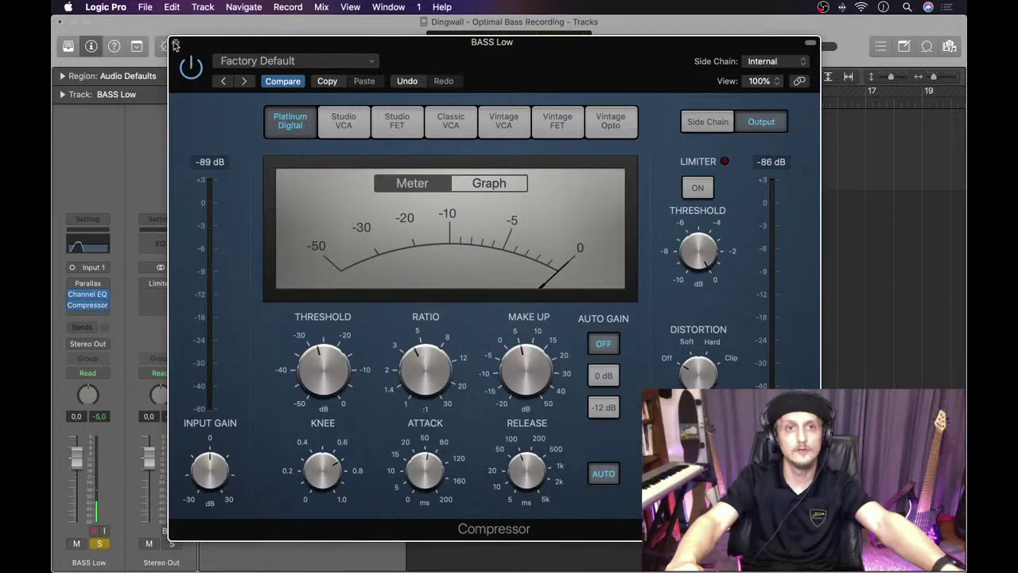
key("super+w")
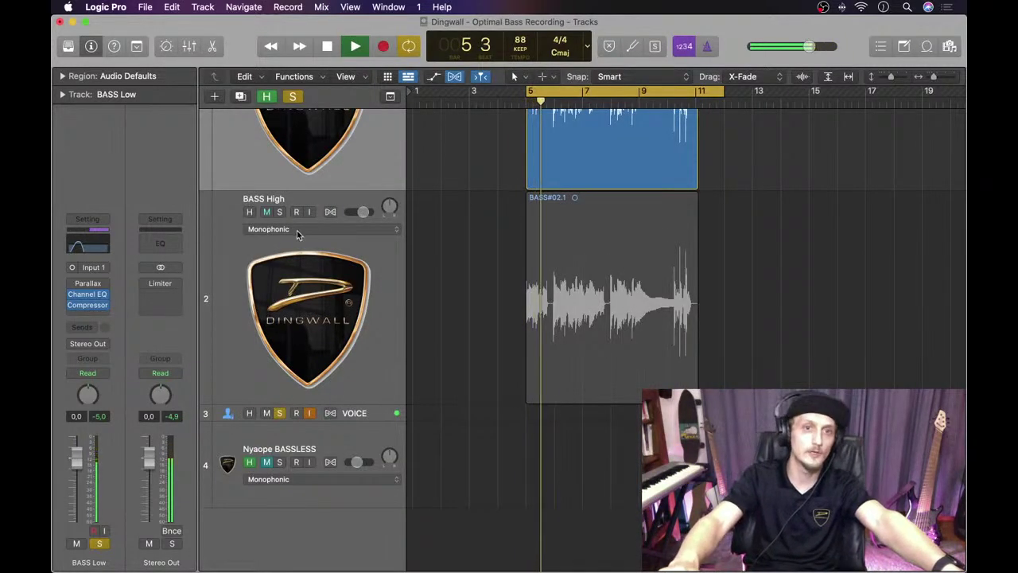
Step: Solo BASS High instead of BASS Low, select the BASS High track and replay the cycle from bar 5
left_click(278, 212)
scroll(290, 183, "up", 2)
scroll(290, 183, "up", 5)
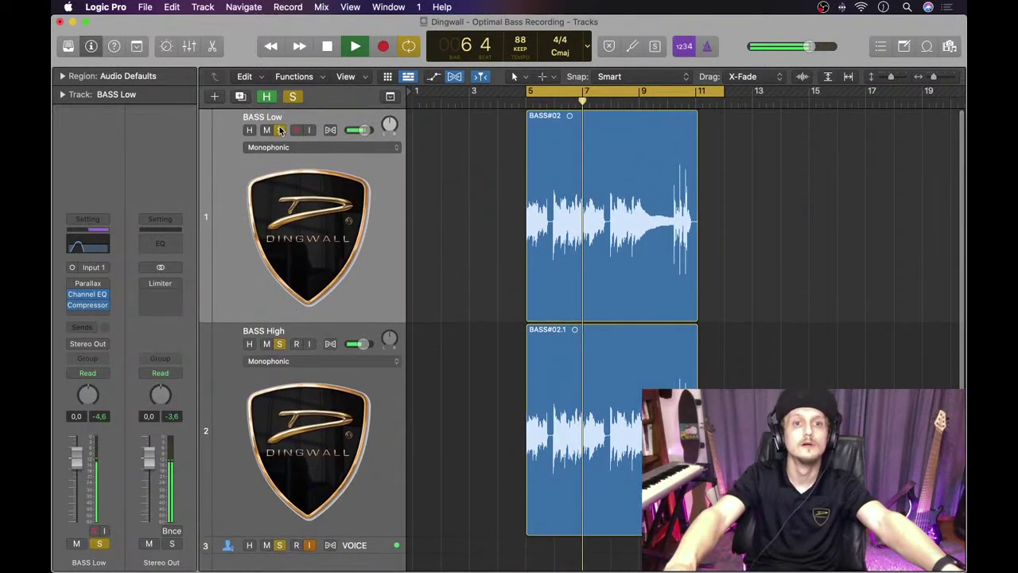
key("comma")
key("comma")
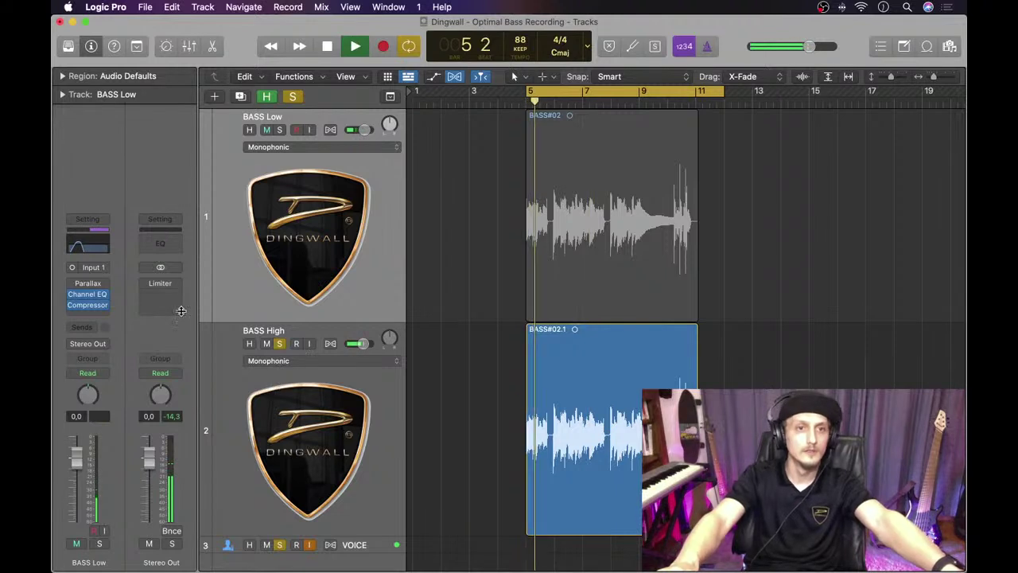
left_click(273, 373)
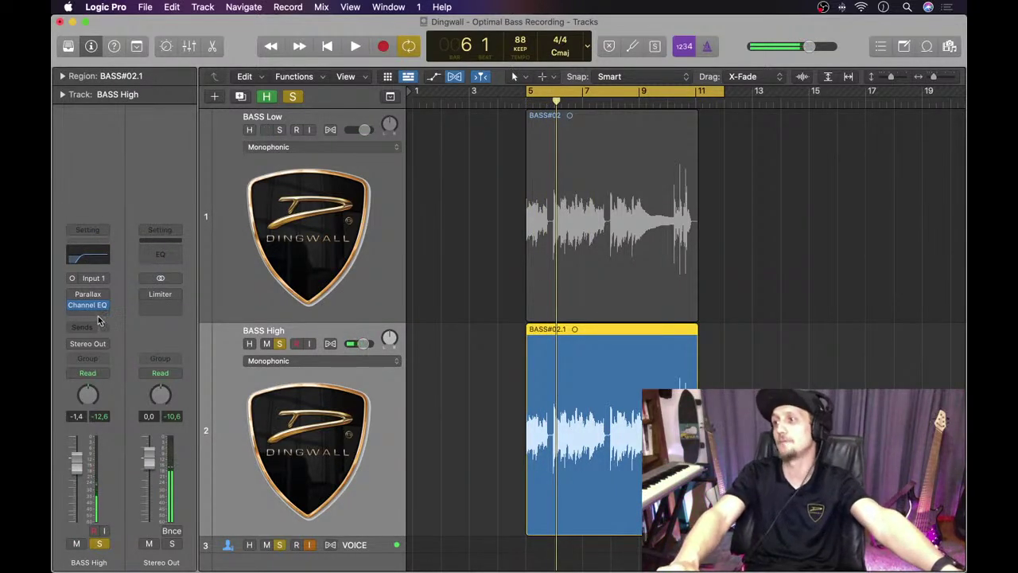
key("space")
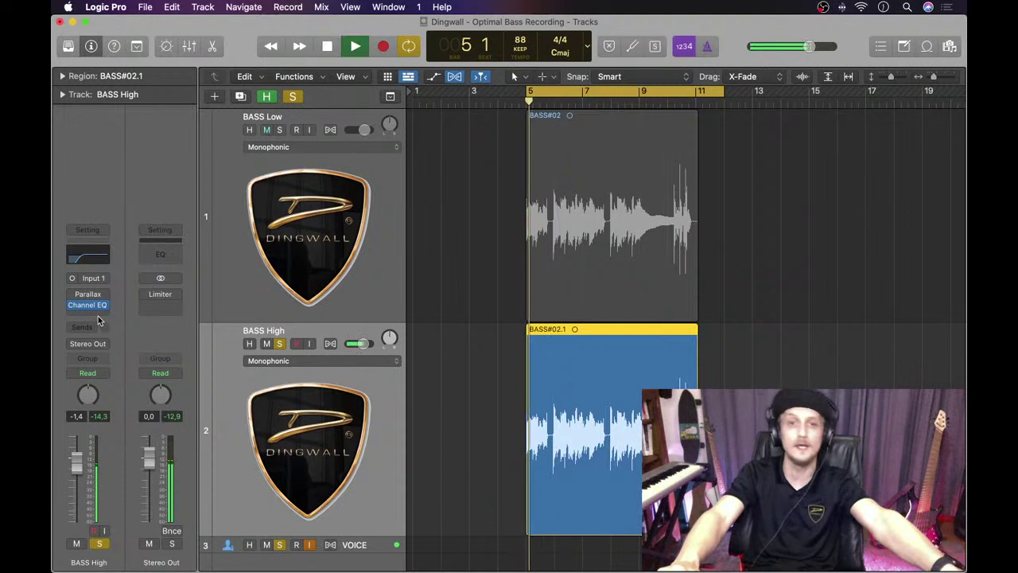
Step: Listen to BASS High and BASS Low soloed together, stop playback and unsolo BASS High
left_click(280, 343)
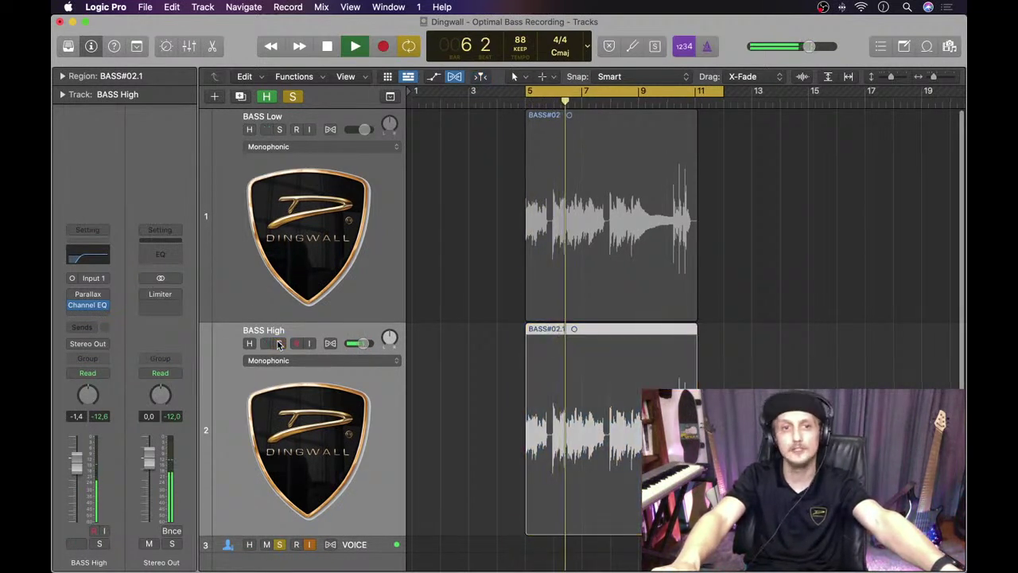
left_click(279, 343)
left_click(282, 130)
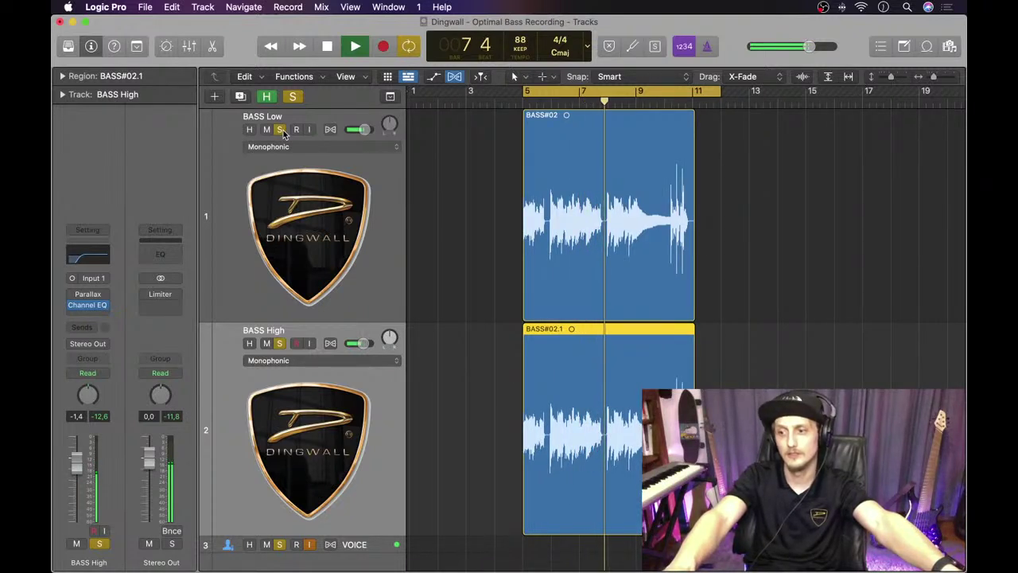
key("space")
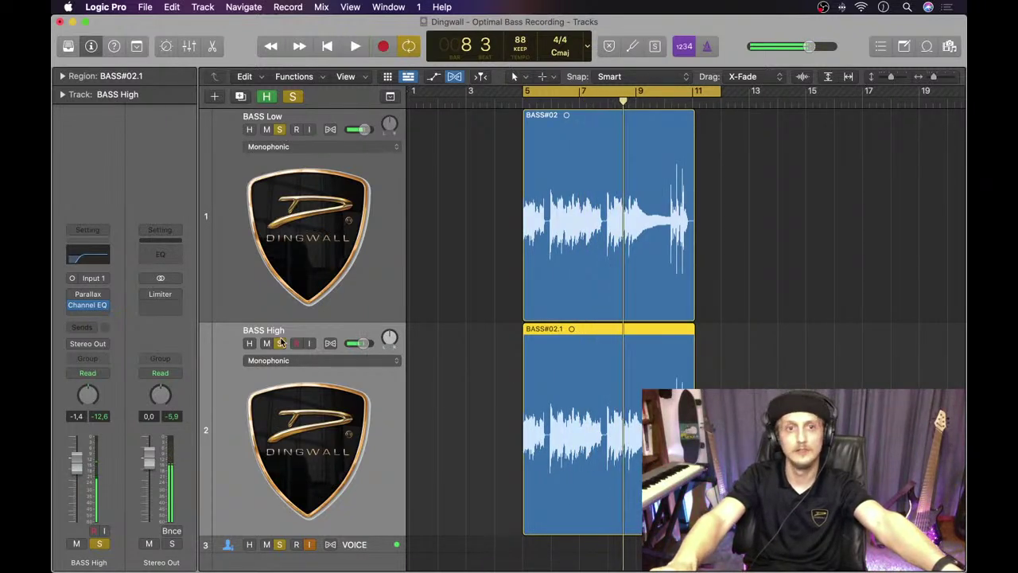
left_click(280, 344)
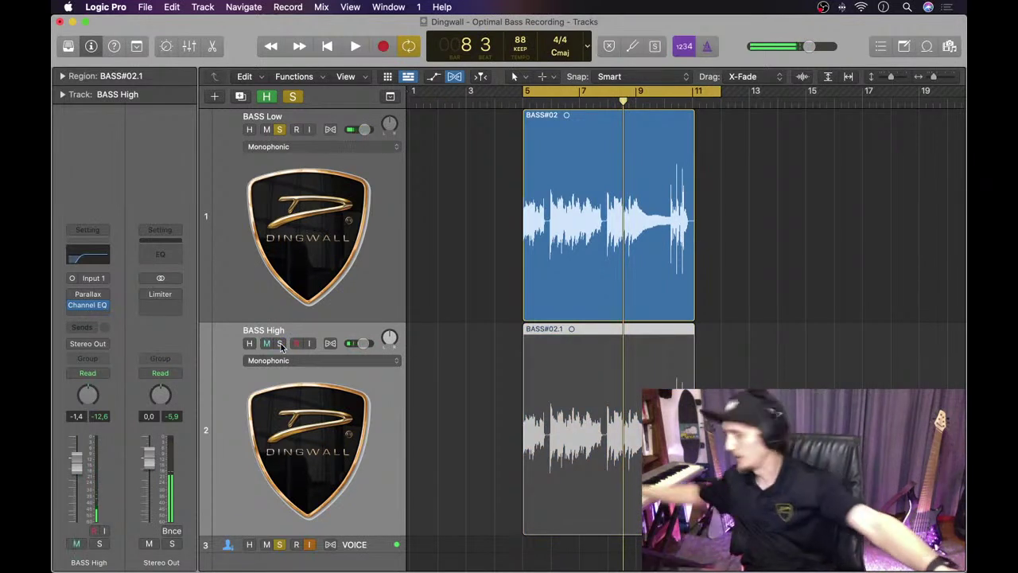
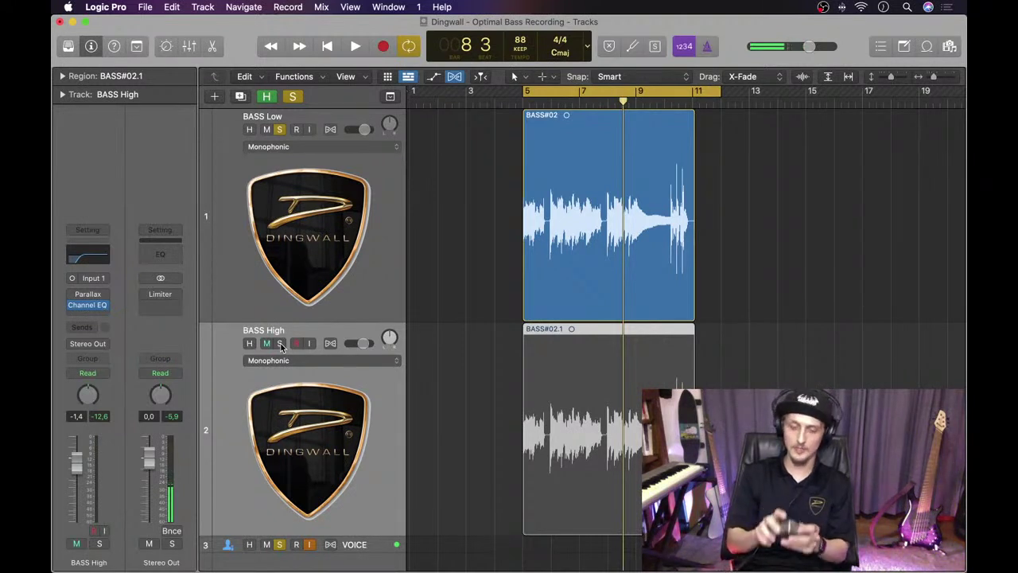
Step: Solo BASS High instead of BASS Low and insert a mono FabFilter Saturn 2 after its Channel EQ
key("ctrl+m")
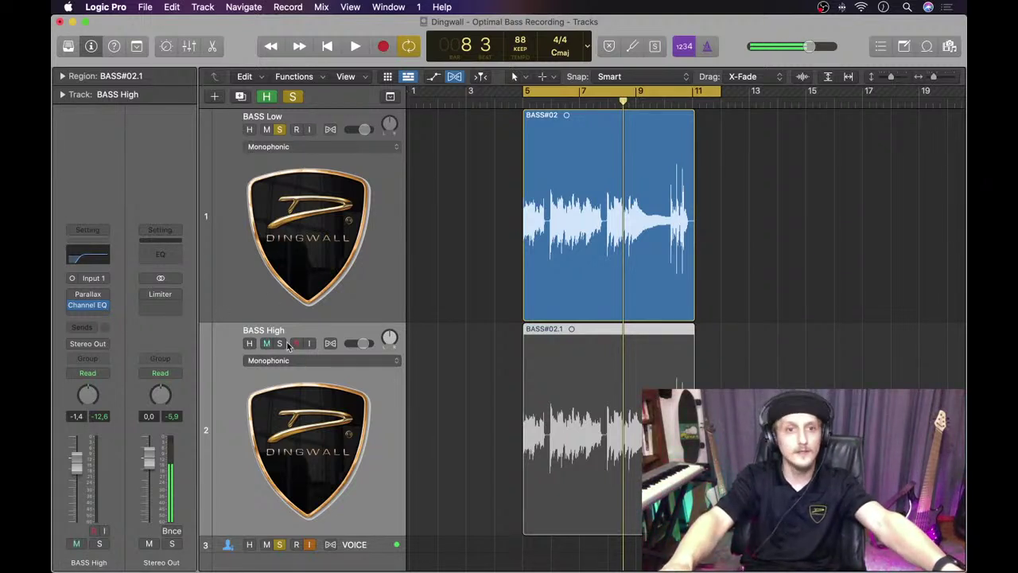
left_click(280, 344)
left_click(280, 131)
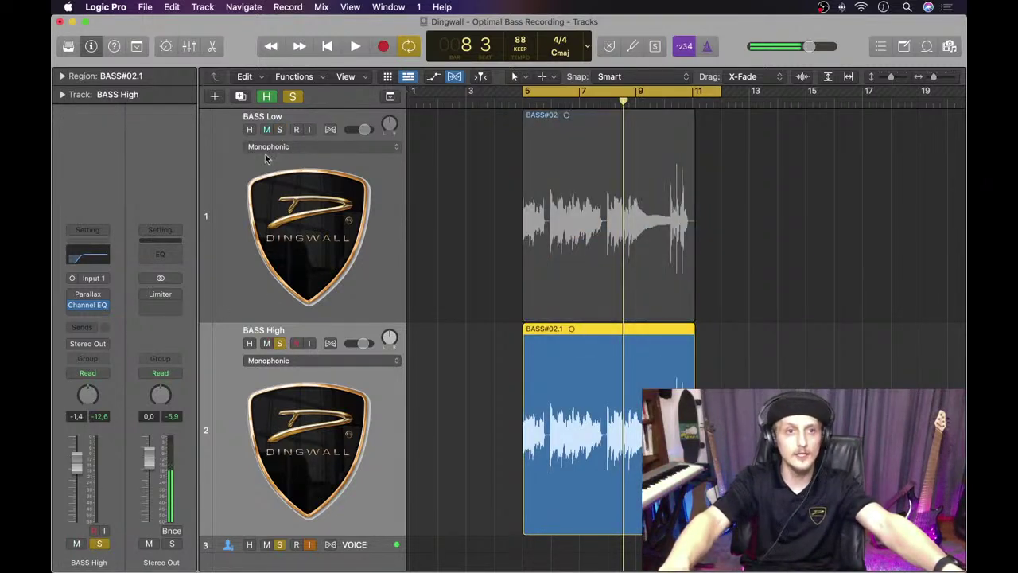
left_click(91, 319)
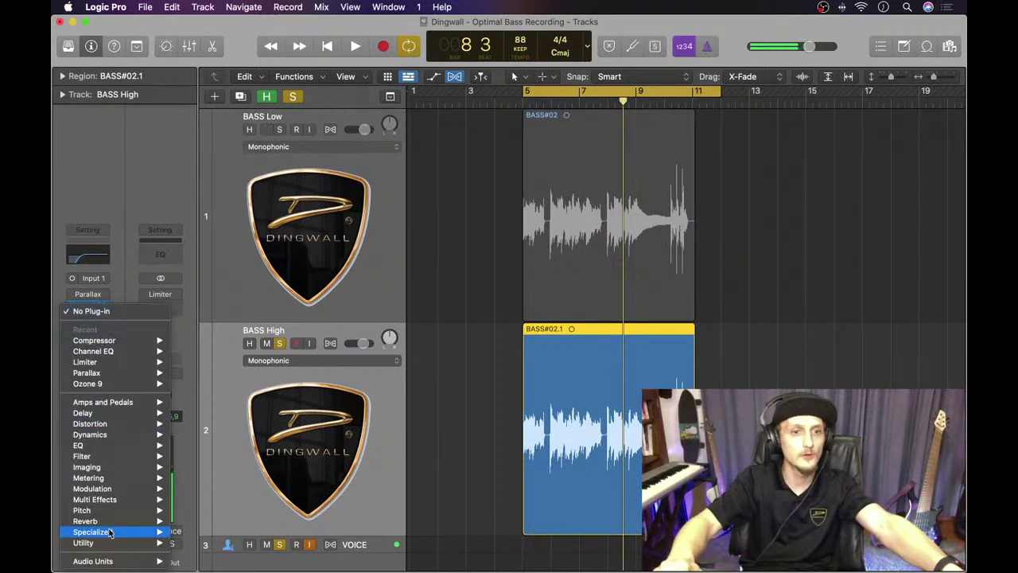
mouse_move(115, 561)
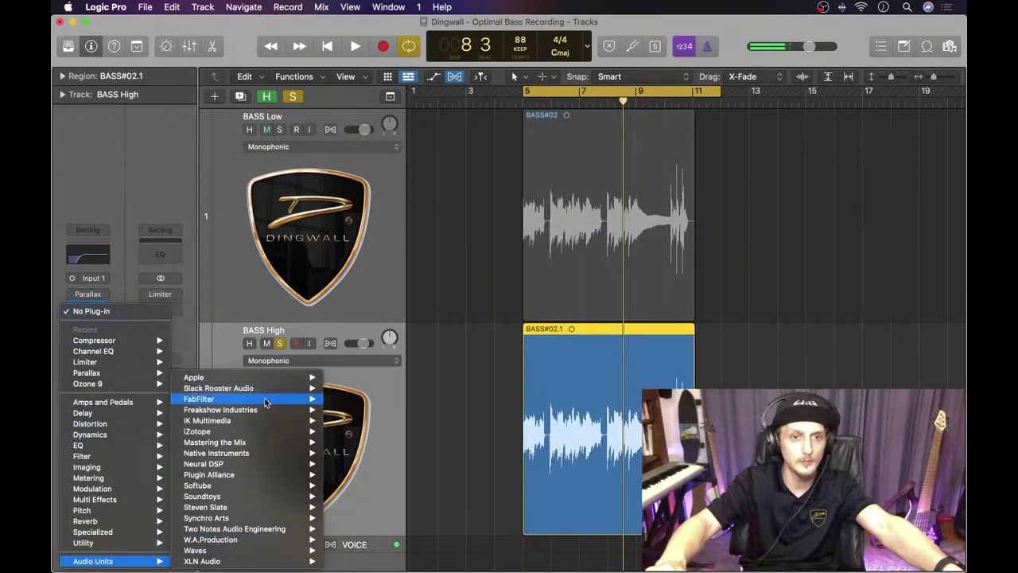
mouse_move(268, 400)
mouse_move(426, 496)
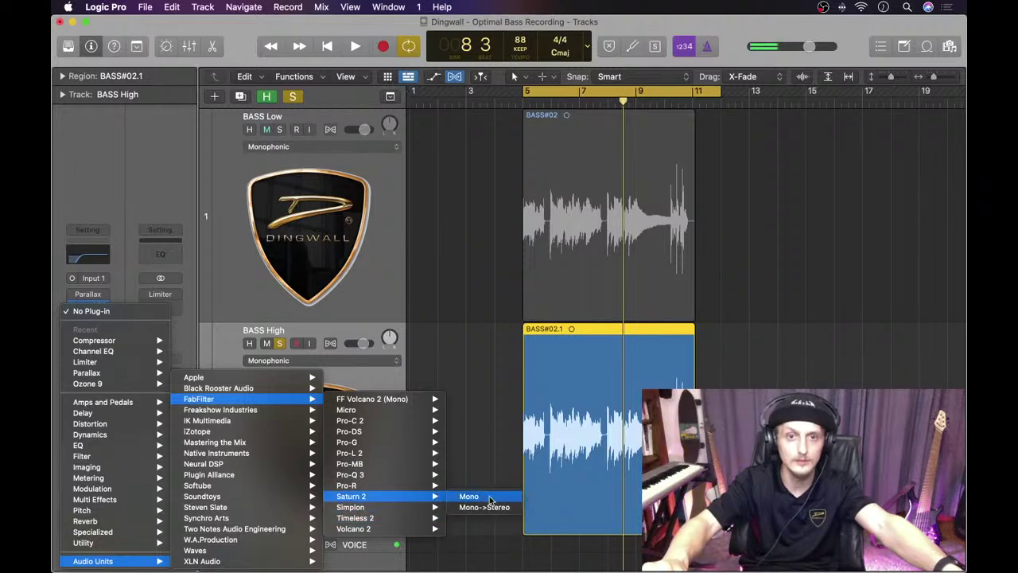
left_click(470, 496)
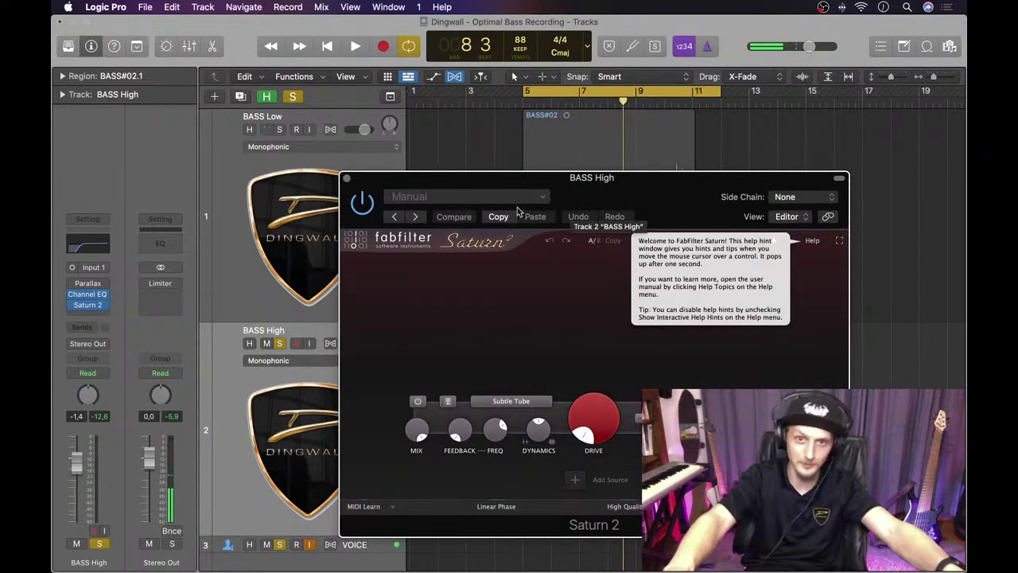
Step: Play the cycle, raise Saturn 2's Band 1 Drive to about 84% and set its style to Gentle Saturation
key("space")
left_click_drag(593, 432, 626, 420)
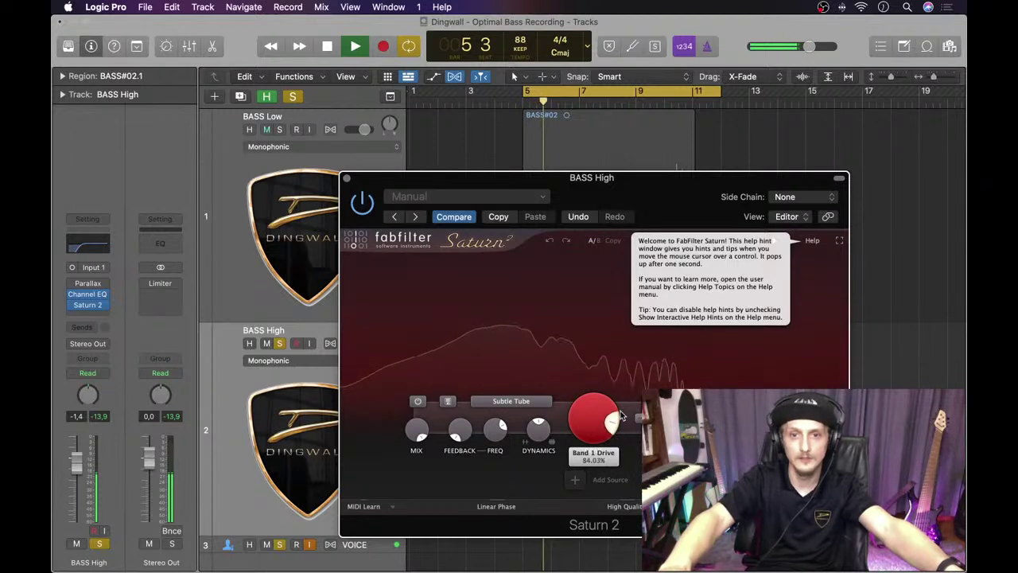
left_click(510, 401)
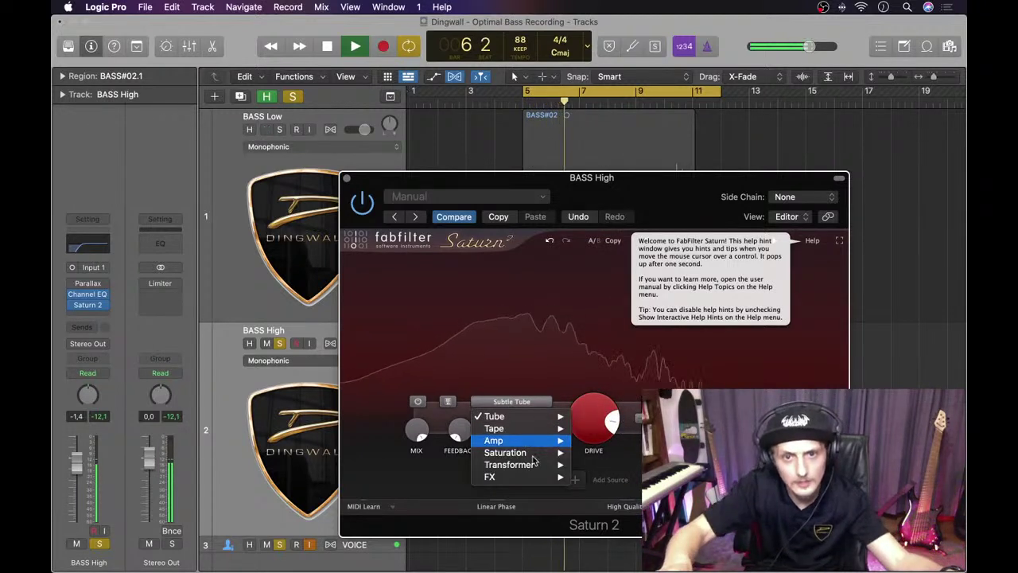
mouse_move(549, 452)
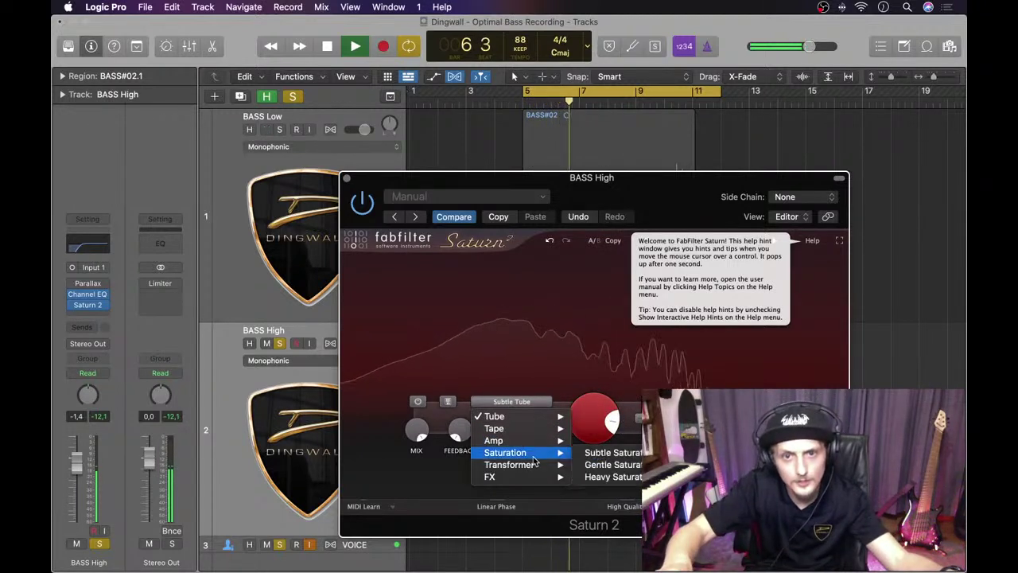
left_click(595, 464)
Step: Set Saturn 2's Band 1 style to British Rock Amp and slightly lower the band's level during playback
left_click(551, 403)
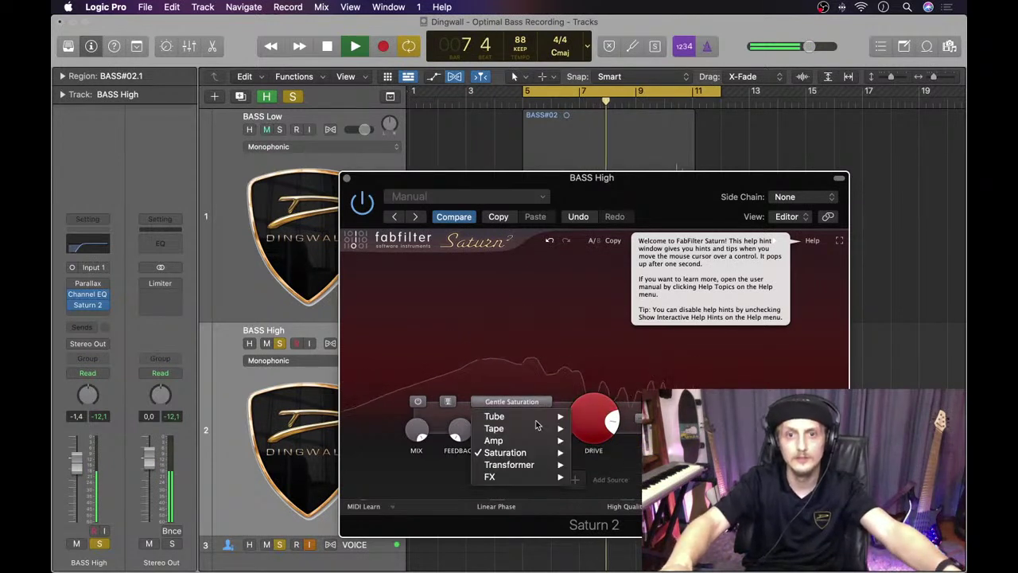
mouse_move(560, 466)
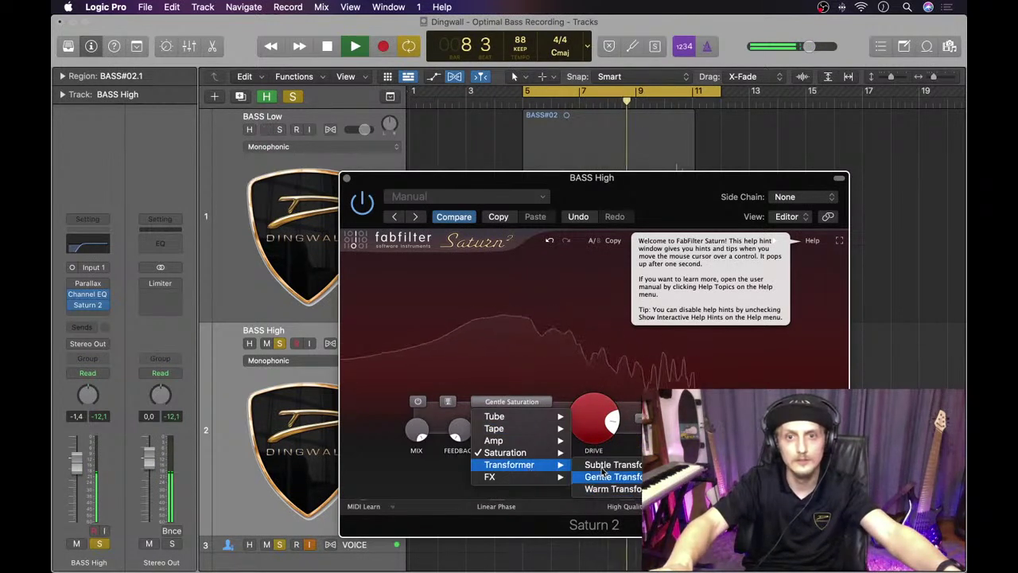
mouse_move(539, 441)
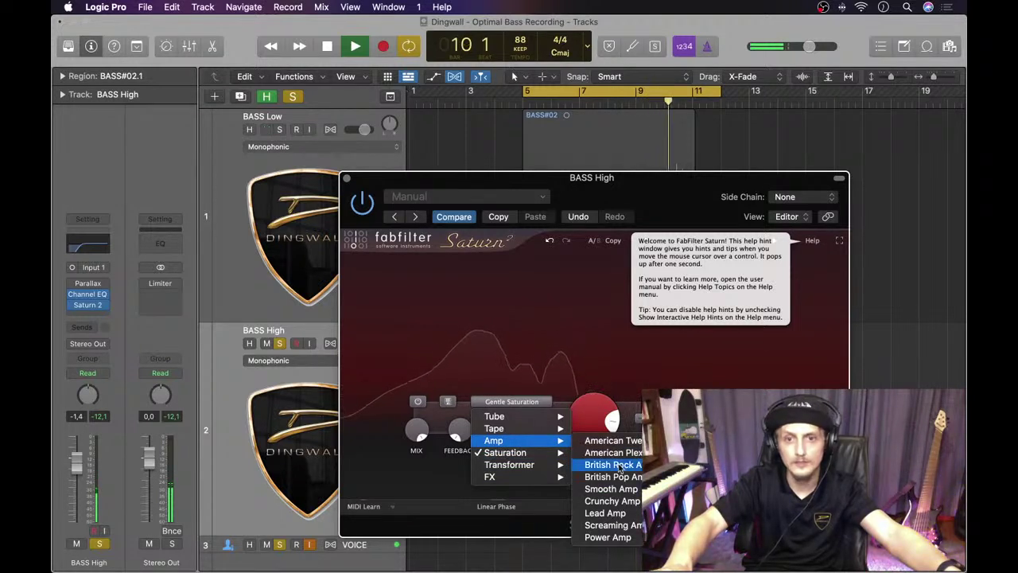
key("Escape")
mouse_move(600, 416)
left_mouse_down()
mouse_move(600, 434)
mouse_move(601, 398)
left_mouse_up()
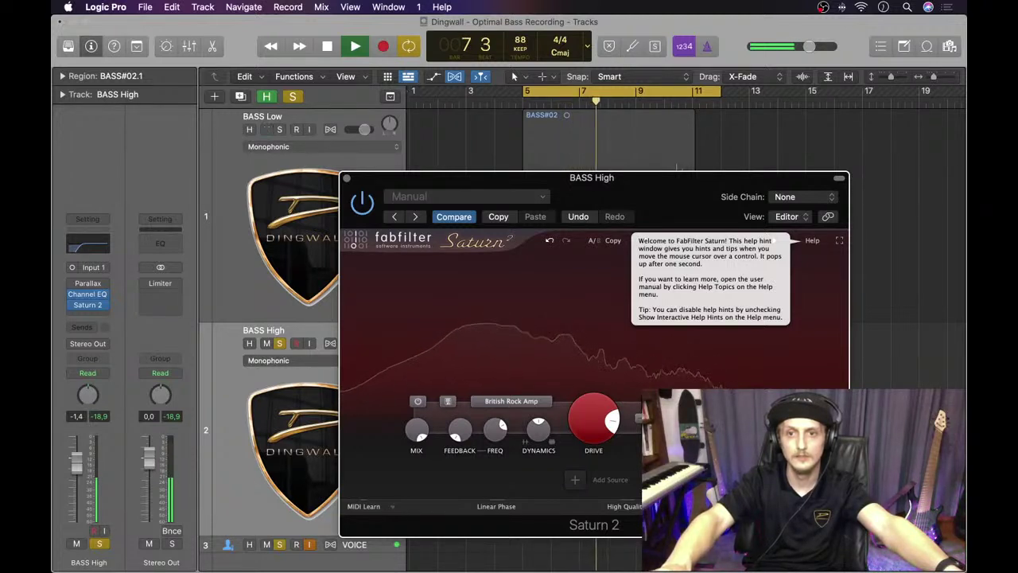
mouse_move(600, 416)
left_mouse_down()
mouse_move(599, 428)
mouse_move(613, 416)
left_mouse_up()
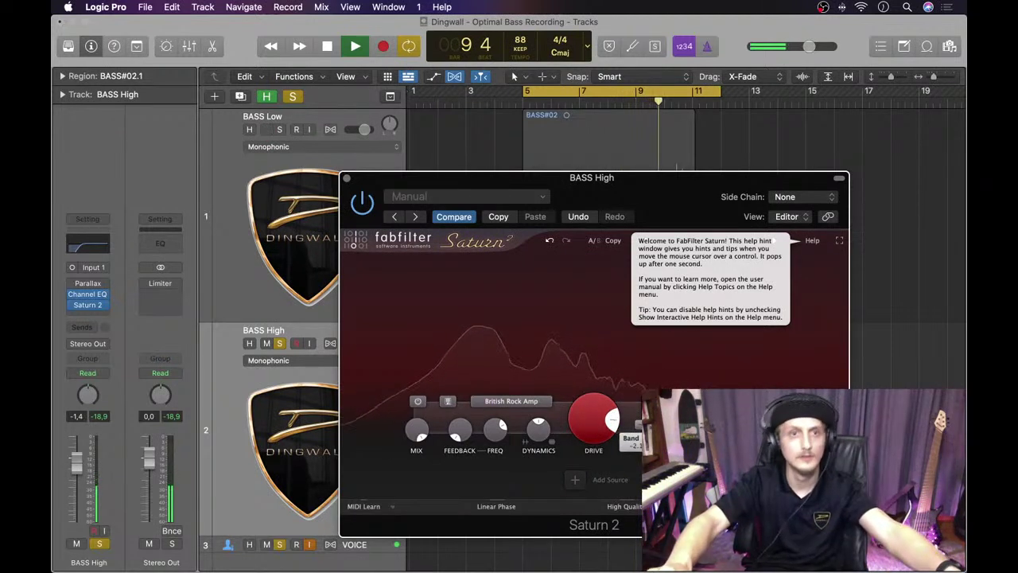
Step: Stop playback, move Saturn 2 ahead of Channel EQ on BASS High, and replay the cycle with BASS Low and BASS High both soloed
key("space")
left_click_drag(87, 296, 88, 317)
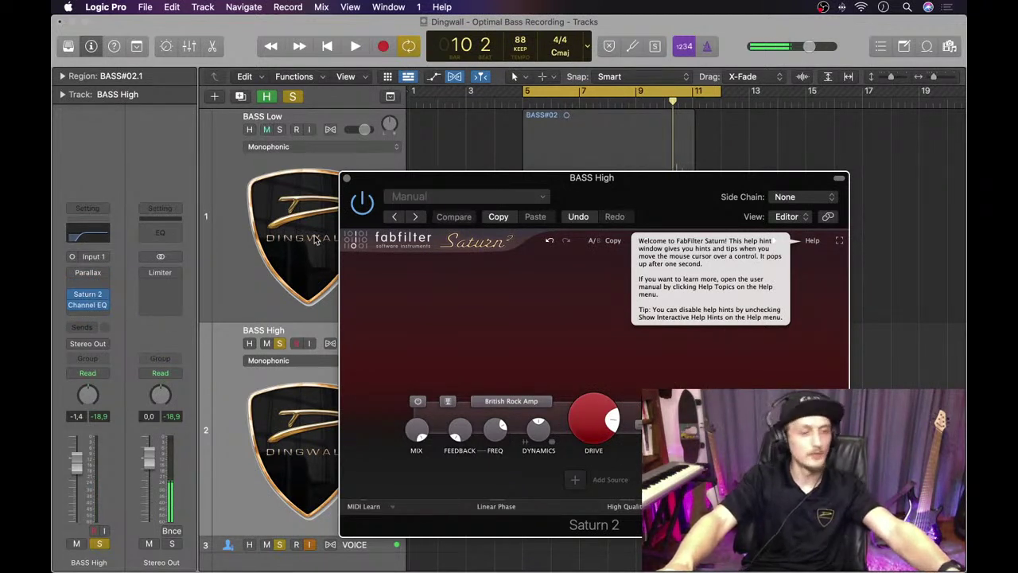
left_click(280, 343)
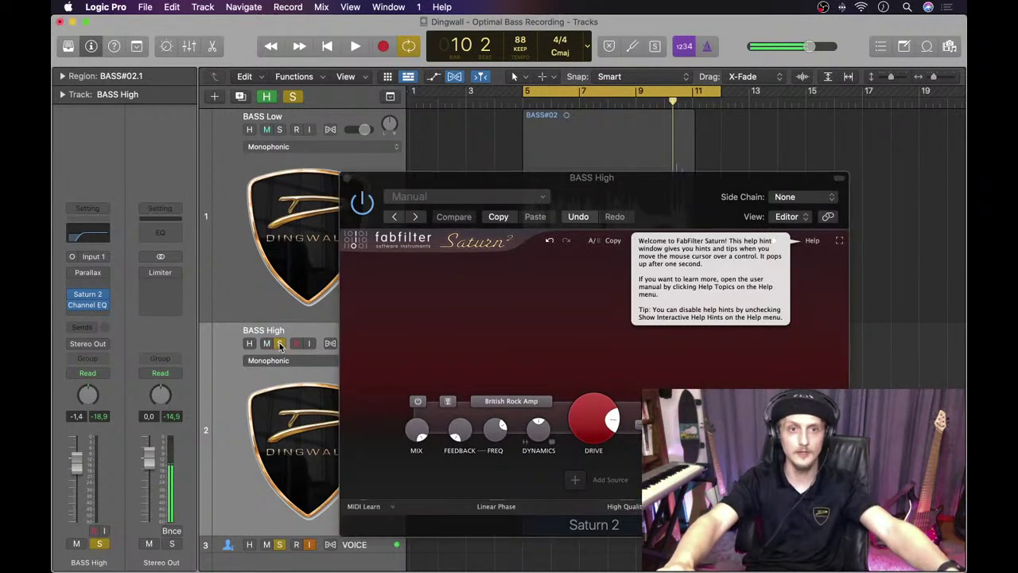
left_click(279, 129)
key("space")
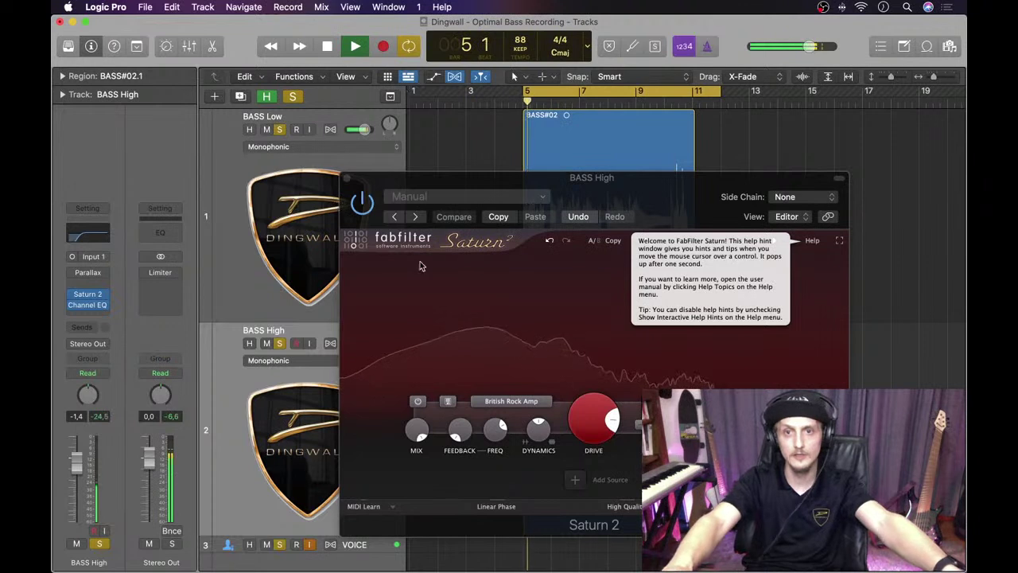
Step: Lower Saturn 2's Drive, set the BASS High fader to -2.8 dB and Band 1 Mix to about 50%, close the plug-in and stop playback
left_click_drag(594, 420, 598, 441)
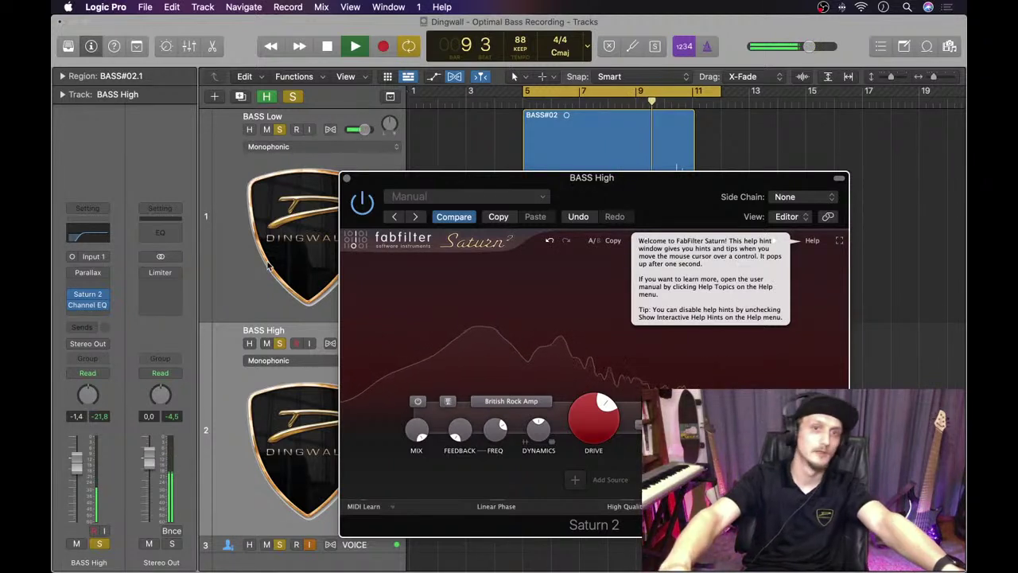
mouse_move(77, 467)
left_mouse_down()
mouse_move(77, 493)
mouse_move(77, 470)
left_mouse_up()
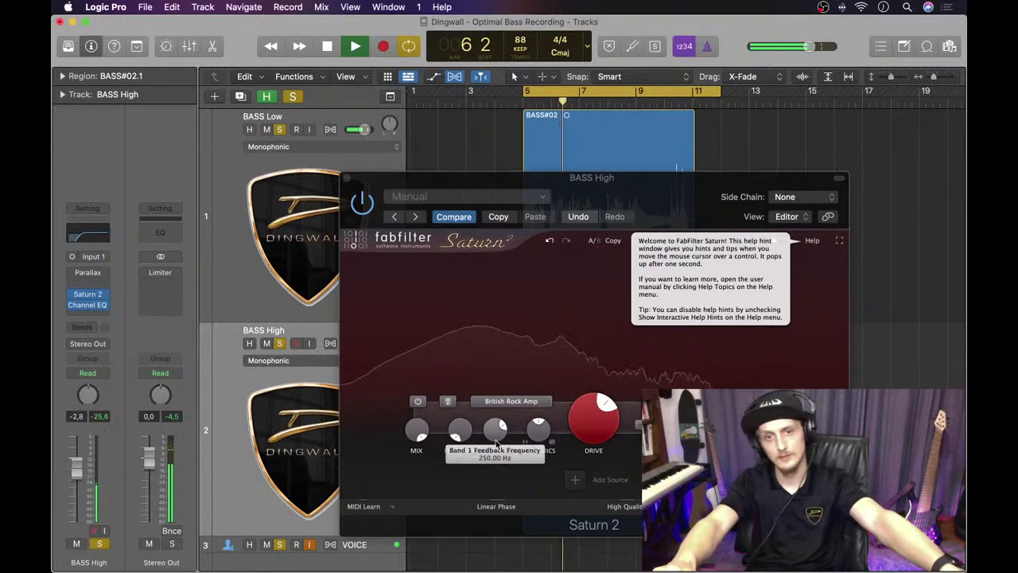
left_click_drag(419, 439, 415, 498)
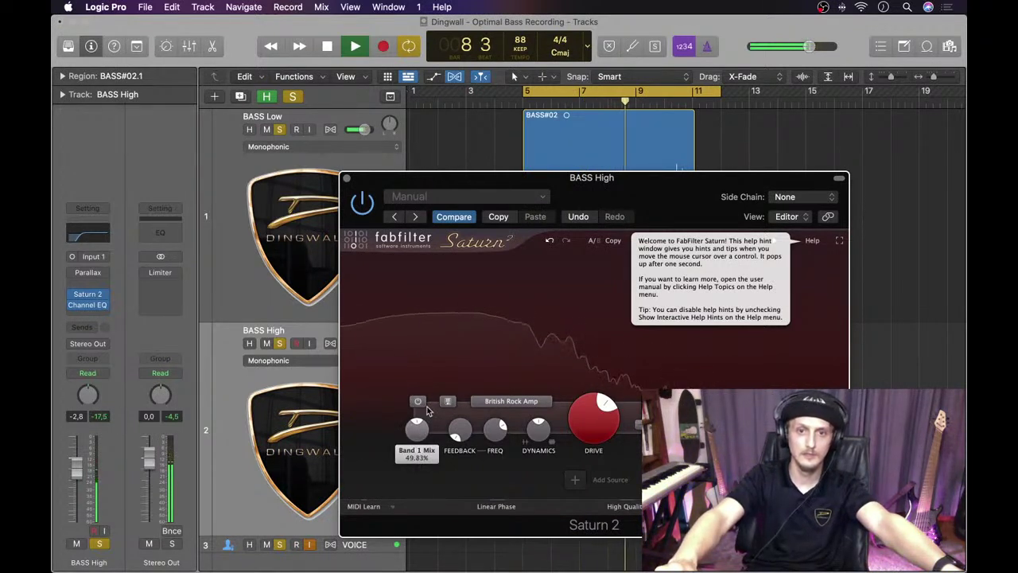
left_click(347, 178)
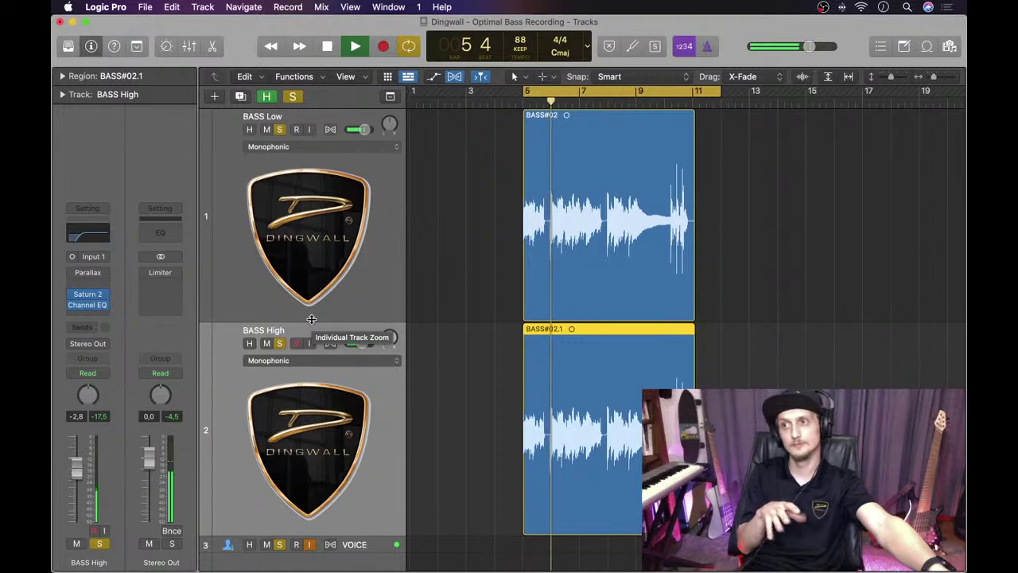
key("space")
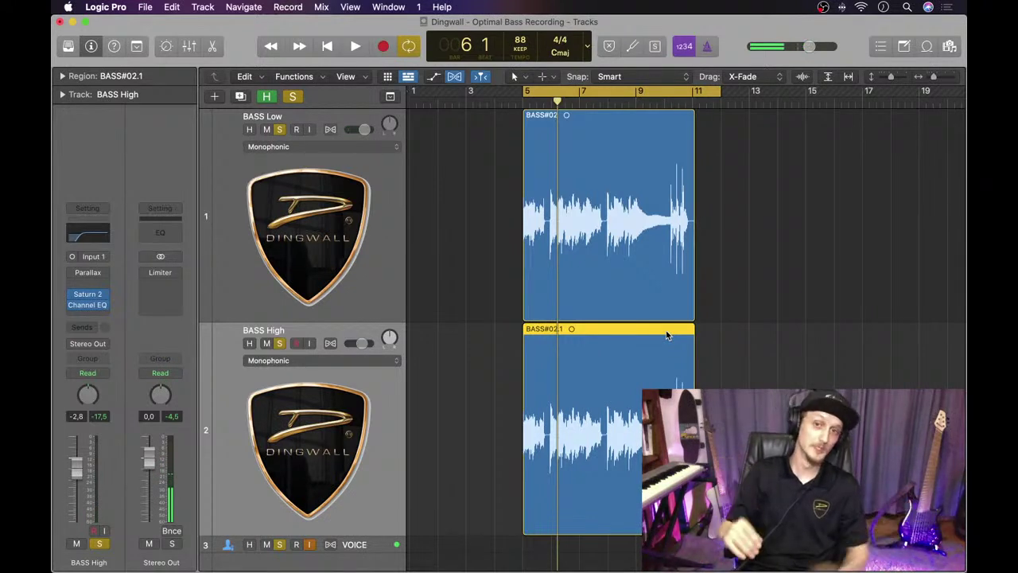
Step: Delete the BASS#02.1 region and the BASS High track
left_click_drag(744, 394, 696, 362)
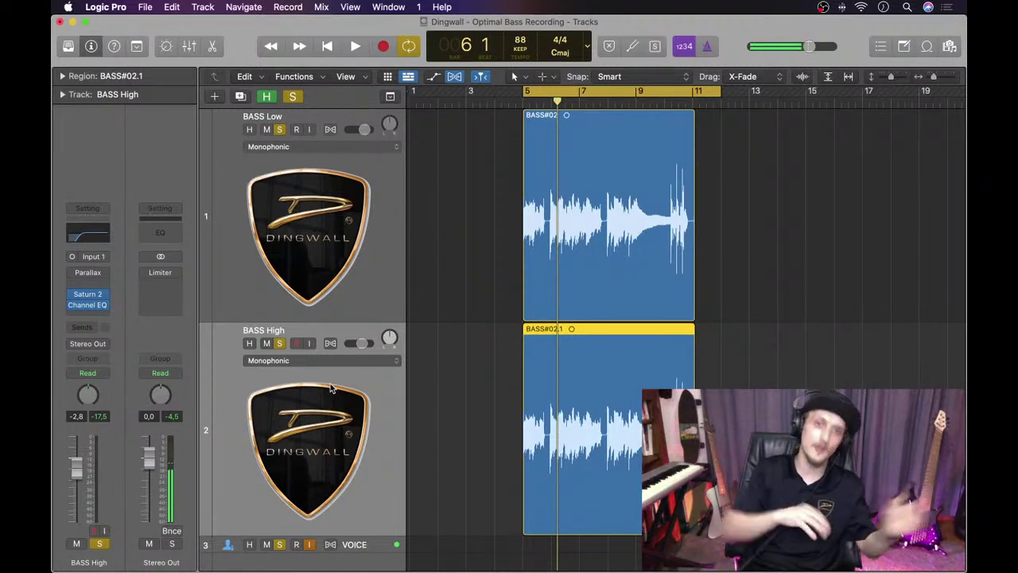
key("Delete")
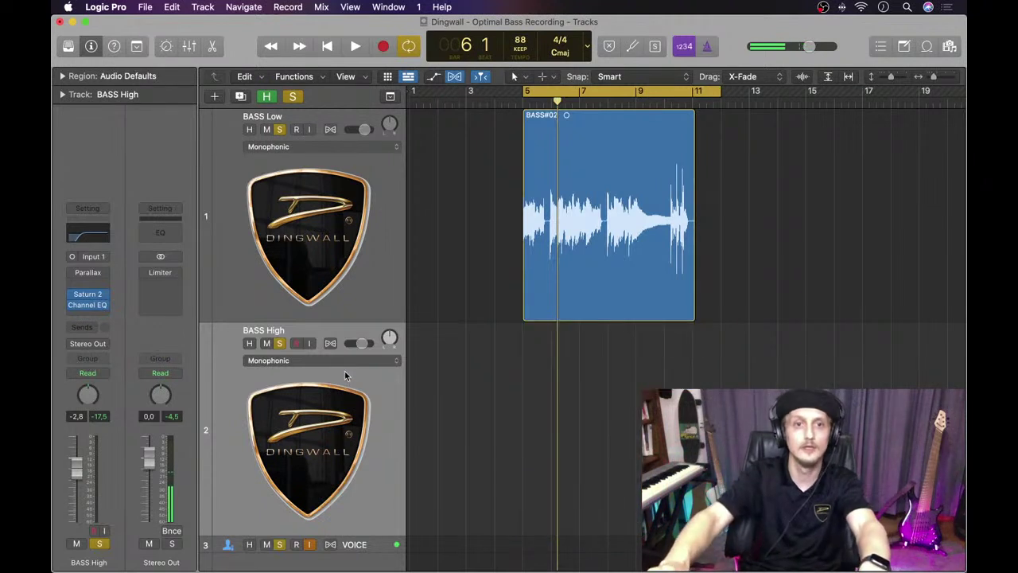
key("super+BackSpace")
Step: Remove Channel EQ and Compressor from the BASS Low track, and activate and open its Parallax plug-in
left_click(352, 255)
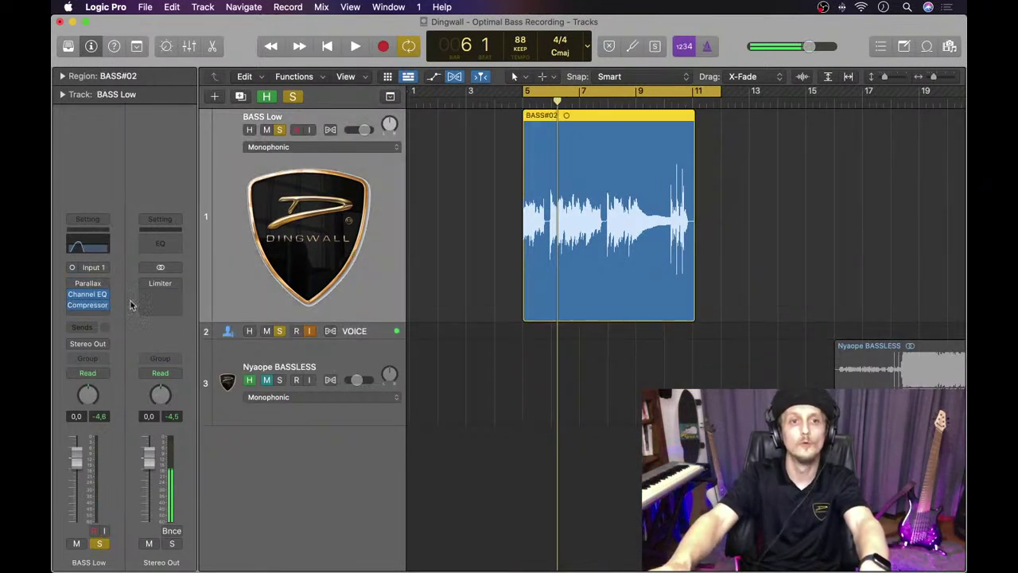
left_click(73, 301)
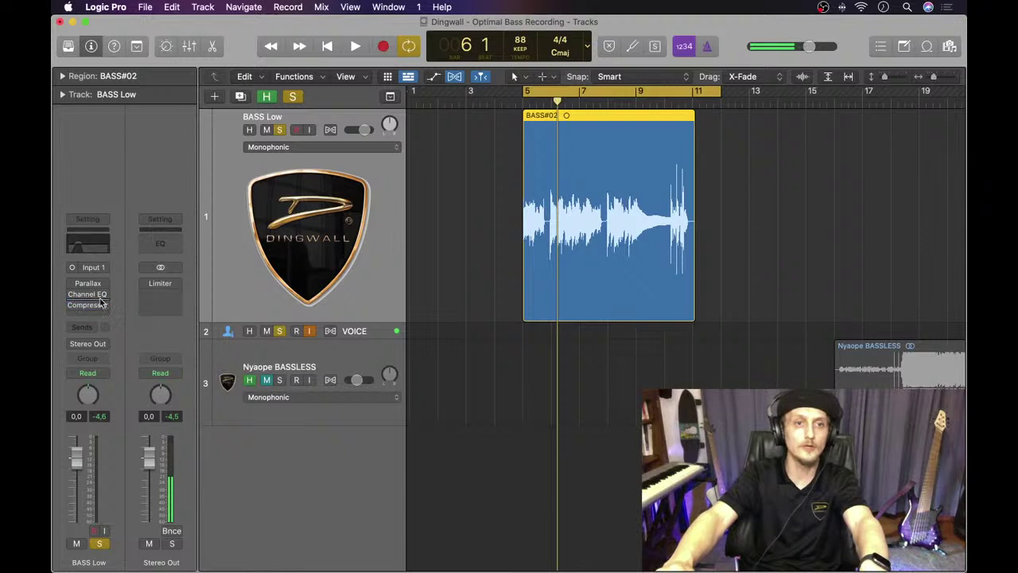
left_click(103, 297)
left_click(112, 310)
left_click(107, 309)
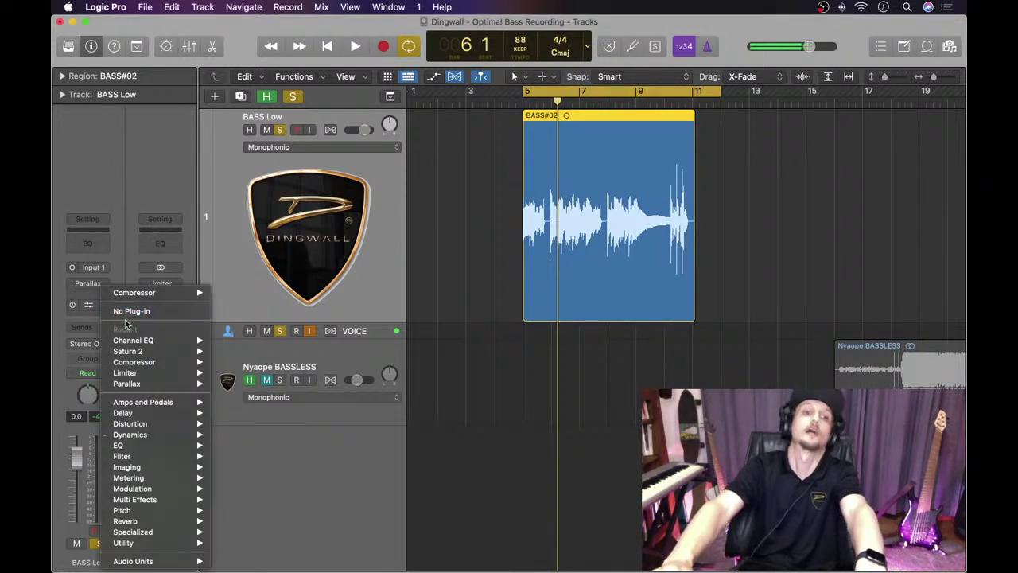
left_click(108, 309)
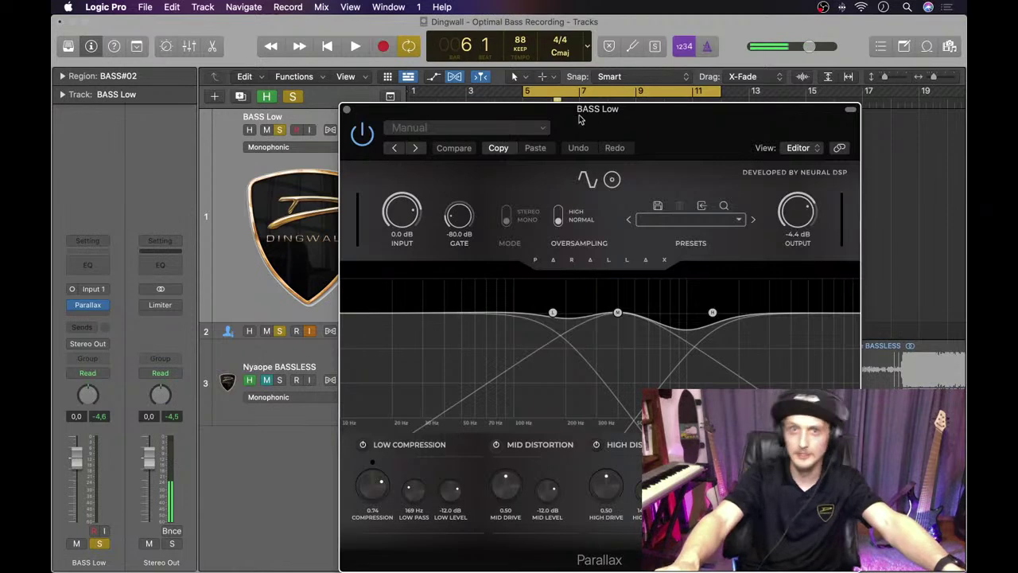
Step: Set Parallax's Gate to about -60 dB and switch off Mid Distortion, High Distortion, Equalizer and Low Compression
left_click_drag(579, 118, 454, 38)
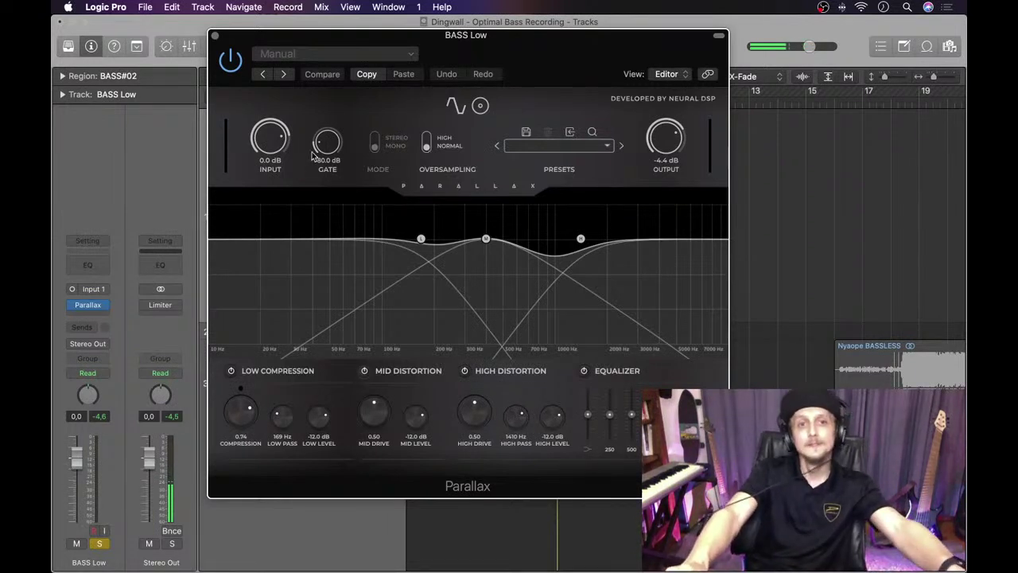
left_click_drag(322, 149, 328, 128)
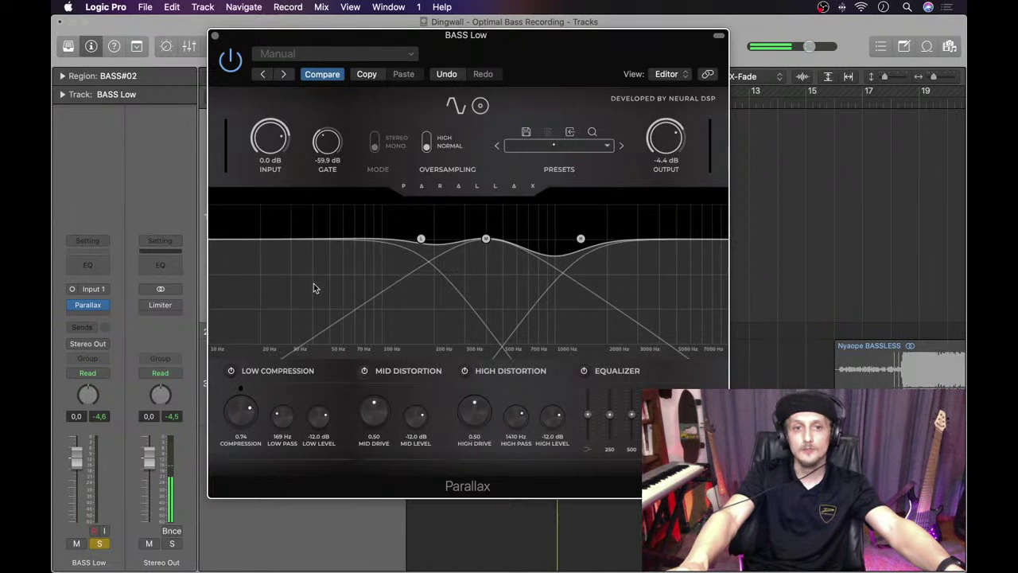
left_click(448, 374)
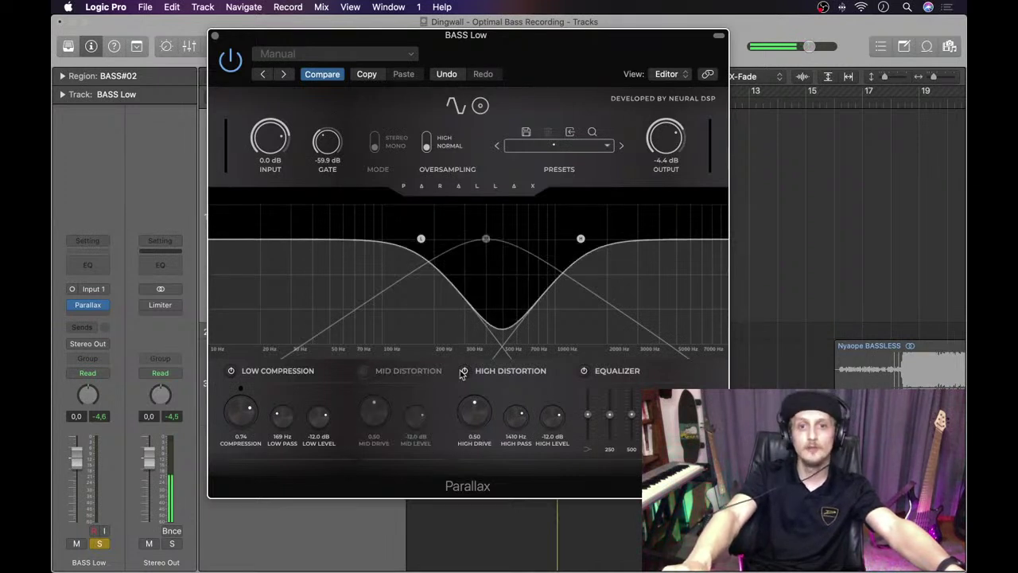
left_click(493, 373)
left_click(584, 372)
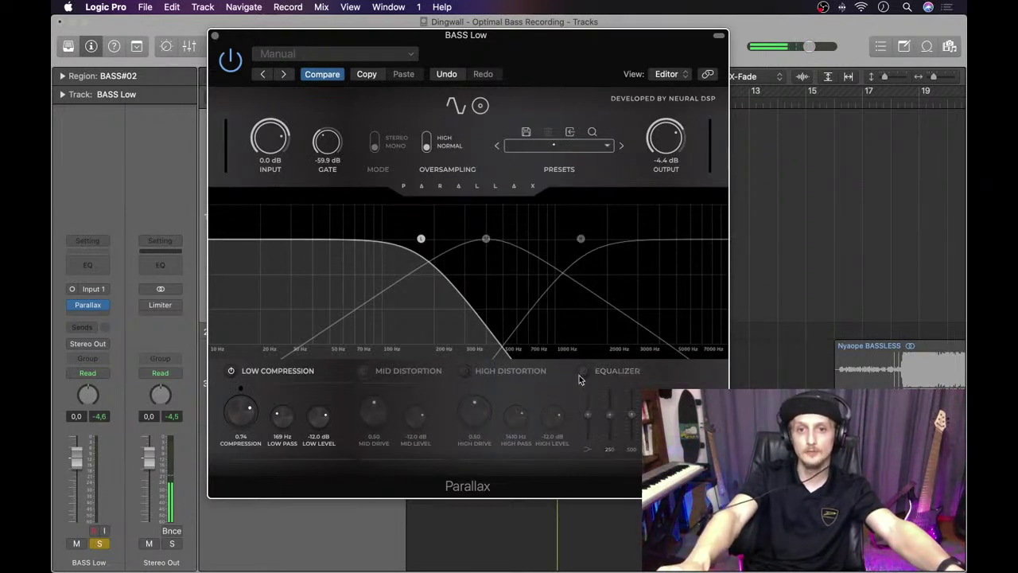
left_click(231, 371)
Step: Show Parallax's cabinet section and compare the sound by turning the Ribbon 121 and Dynamic 57 microphones off and back on
left_click_drag(453, 37, 477, 90)
left_click_drag(542, 107, 528, 54)
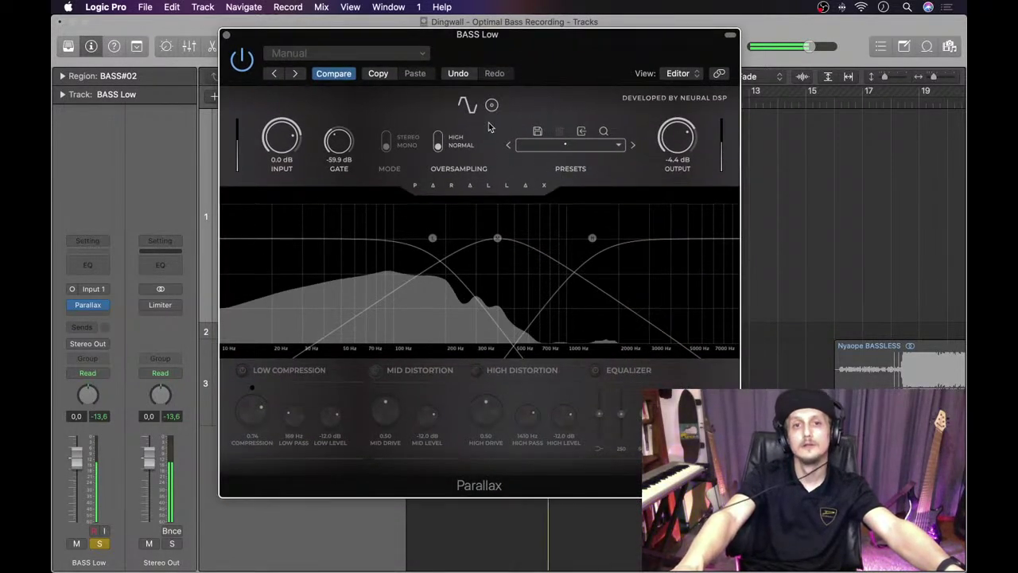
left_click(491, 106)
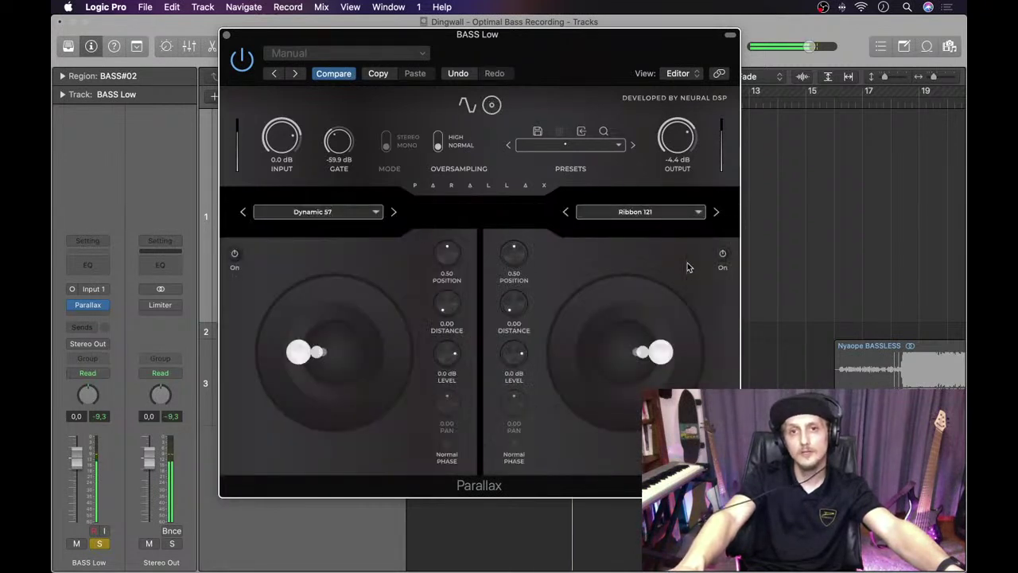
left_click(722, 253)
left_click(234, 254)
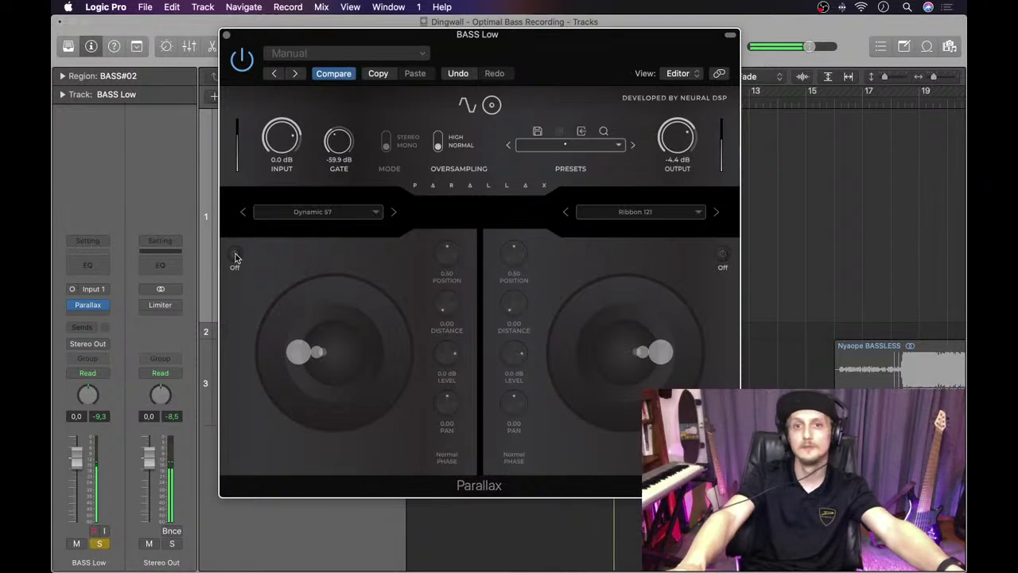
left_click(234, 254)
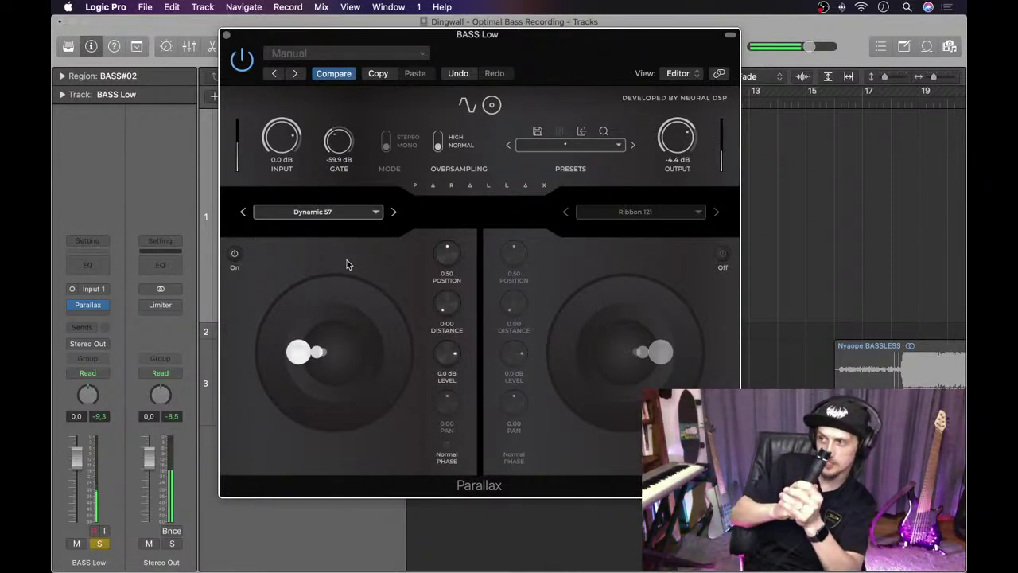
left_click(722, 254)
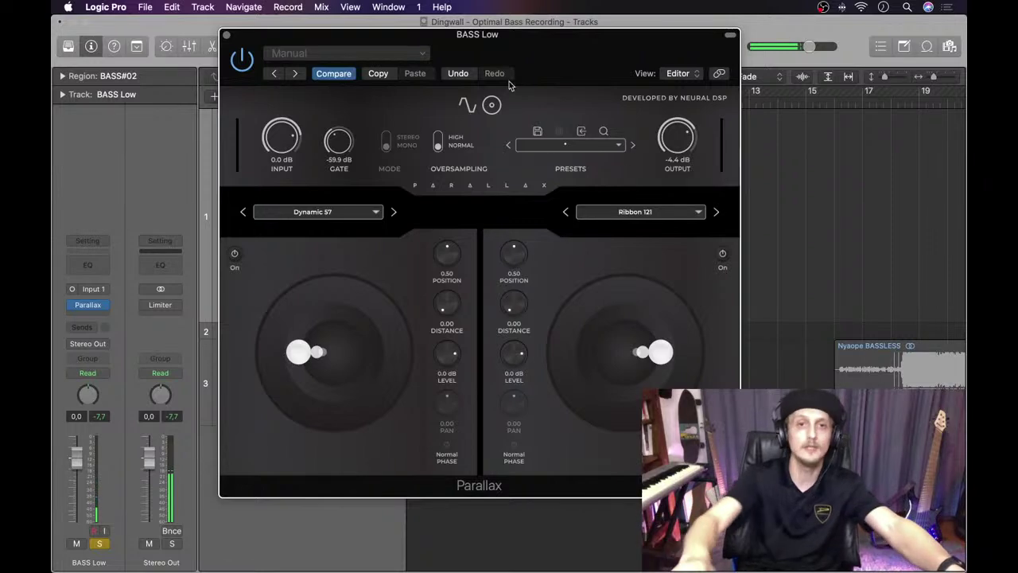
Step: Return to Parallax's crossover section, switch on Low Compression and set its Low Pass to 162 Hz
left_click(467, 106)
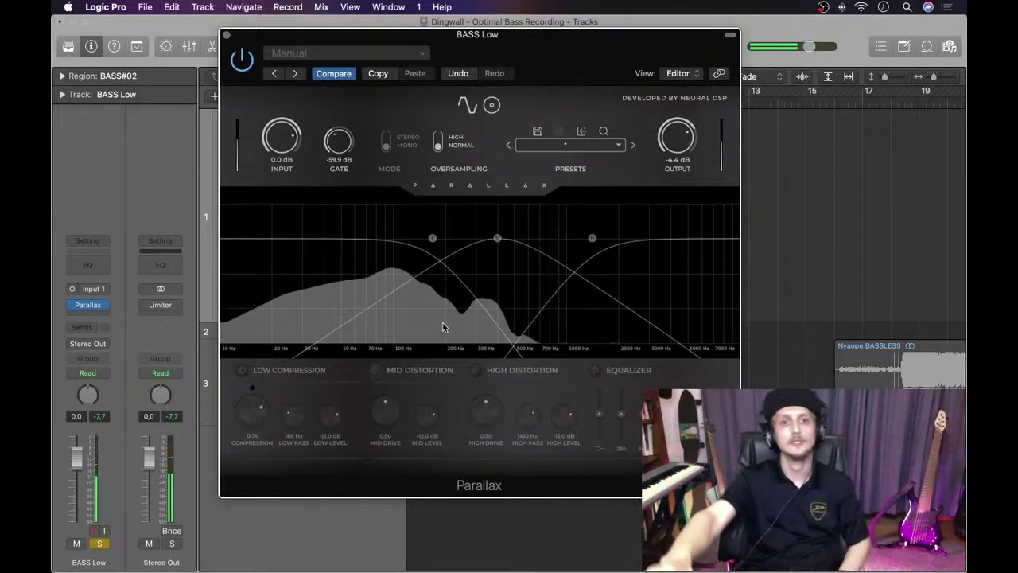
left_click(244, 370)
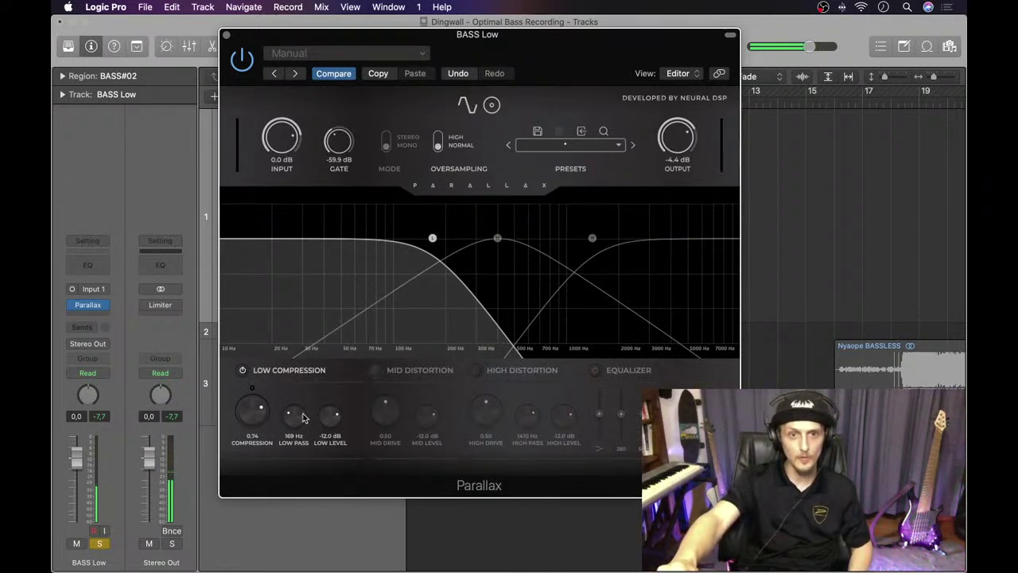
mouse_move(294, 419)
left_mouse_down()
mouse_move(341, 246)
mouse_move(295, 374)
mouse_move(284, 487)
mouse_move(302, 424)
left_mouse_up()
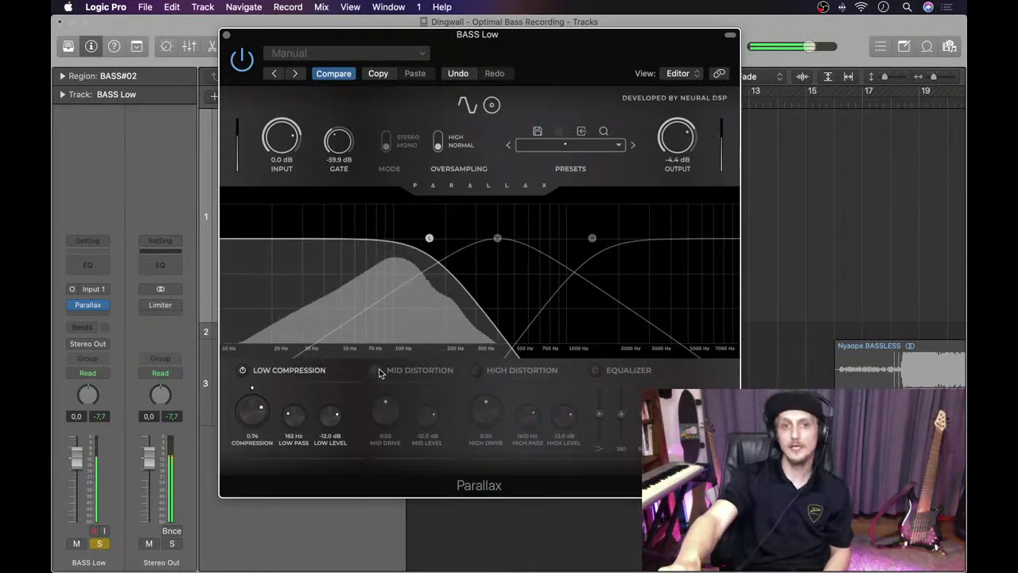
Step: Switch on Parallax's Equalizer, Mid Distortion and High Distortion, and load the Default preset
left_click(597, 375)
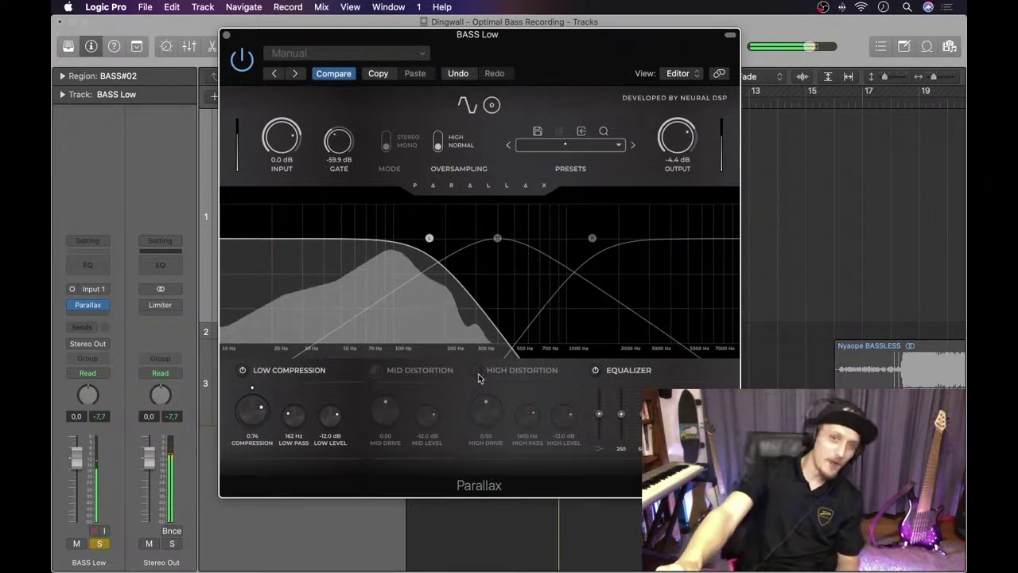
left_click(375, 370)
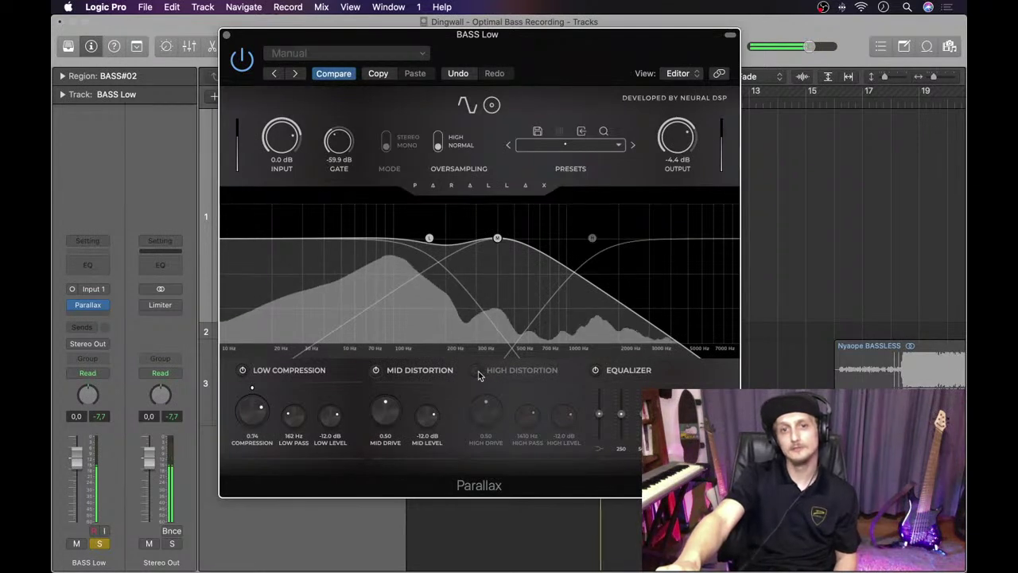
left_click(475, 370)
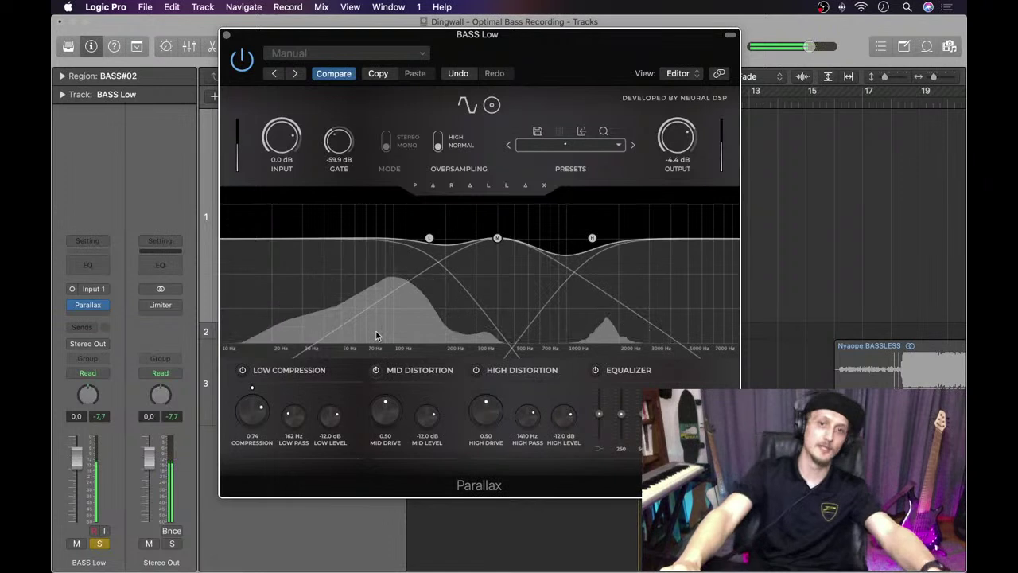
left_click(563, 145)
left_click(556, 159)
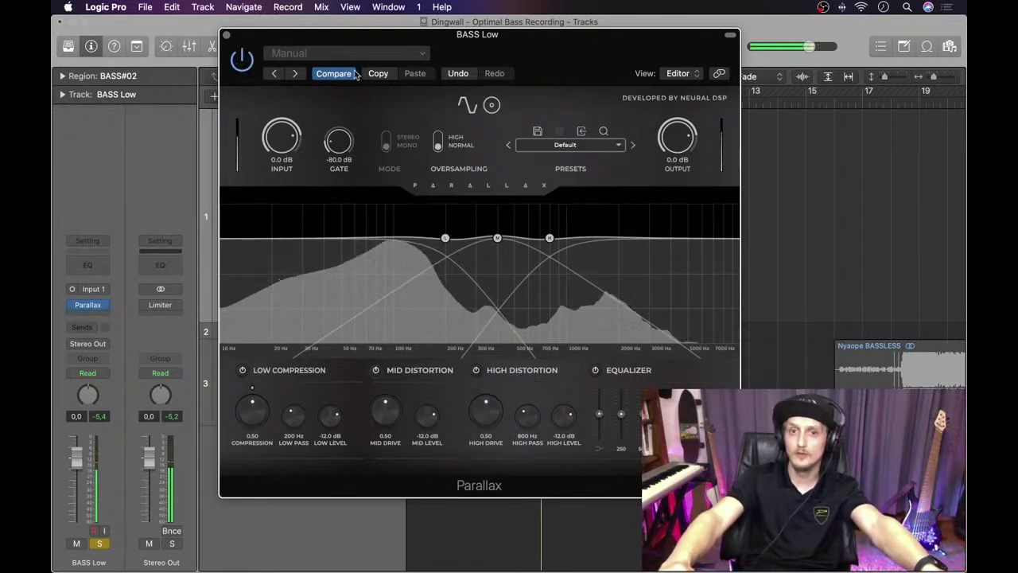
Step: Set Parallax's Output to -4.9 dB, Mid Drive to 0.29 and High Drive to 0.16, and close the plug-in
left_click_drag(676, 137, 676, 163)
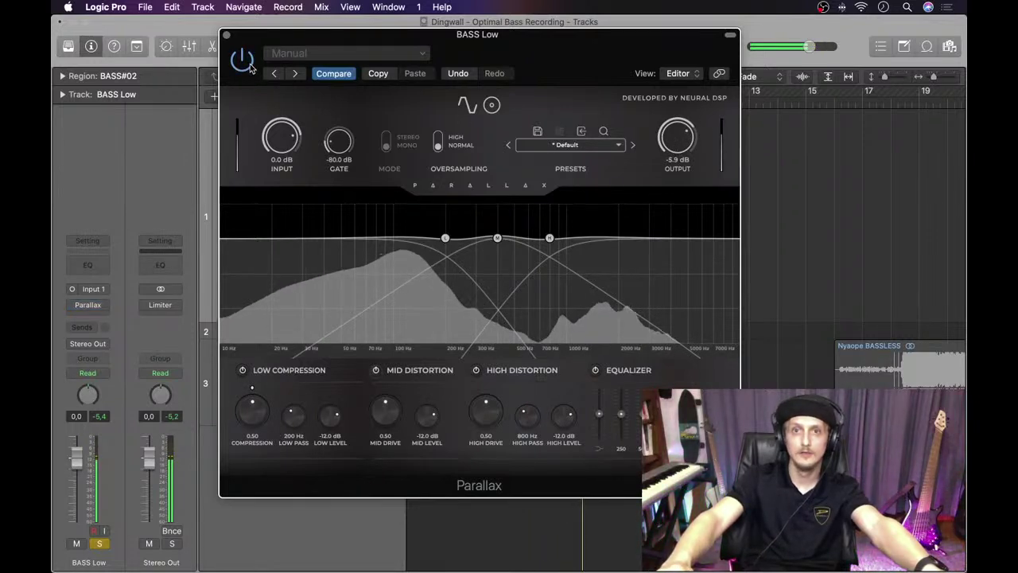
left_click_drag(676, 141, 676, 136)
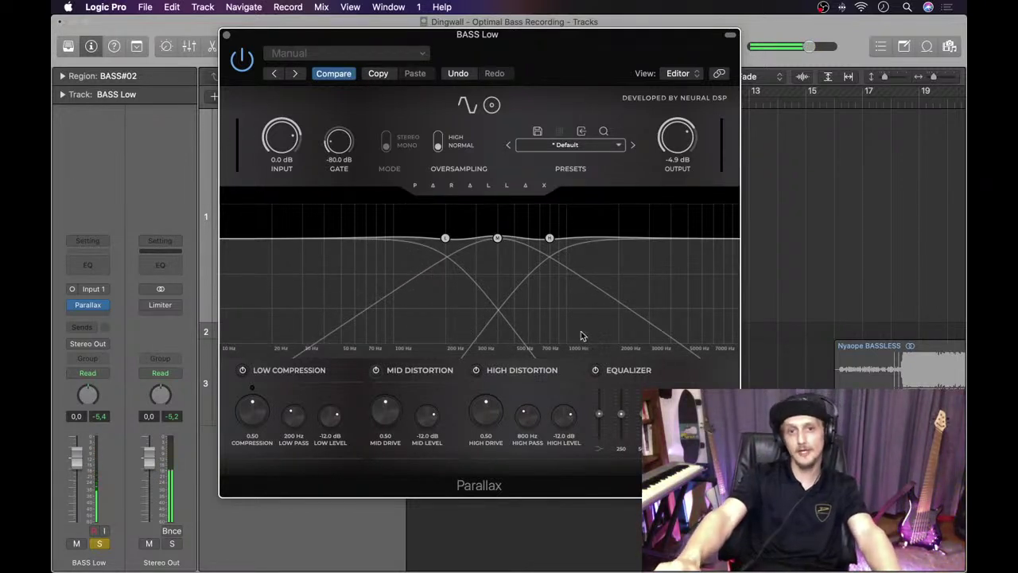
left_click_drag(487, 408, 482, 498)
left_click_drag(385, 409, 391, 446)
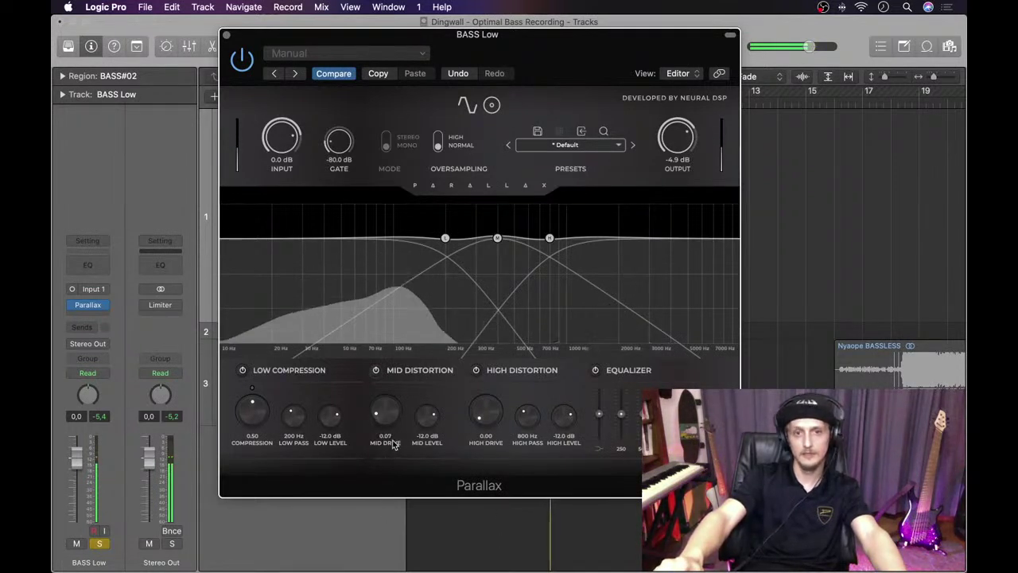
left_click_drag(489, 420, 488, 406)
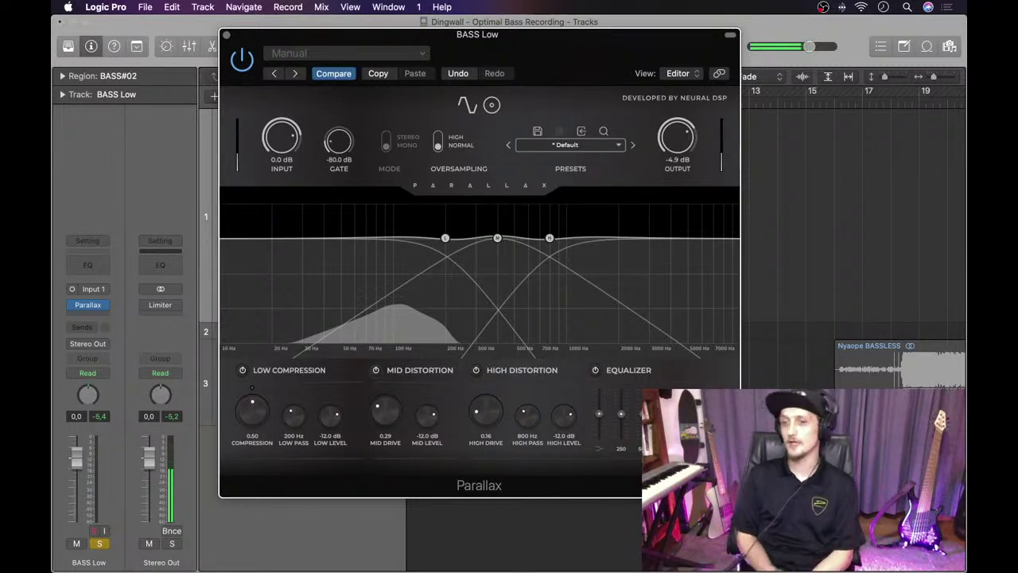
left_click(226, 36)
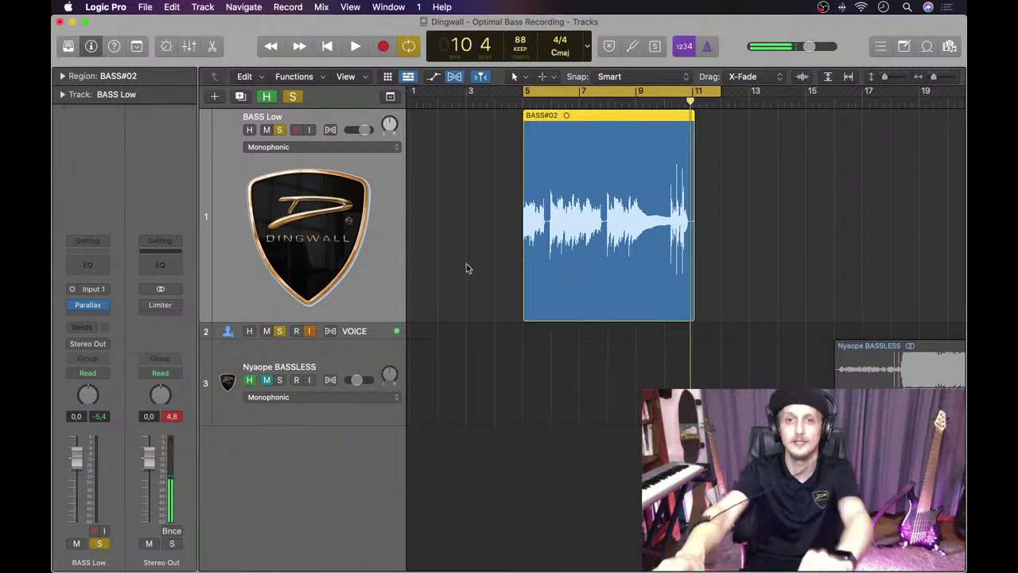
Step: Delete the BASS#02 region from the BASS Low track together with its recorded audio file
left_click(704, 269)
left_click(641, 255)
key("Delete")
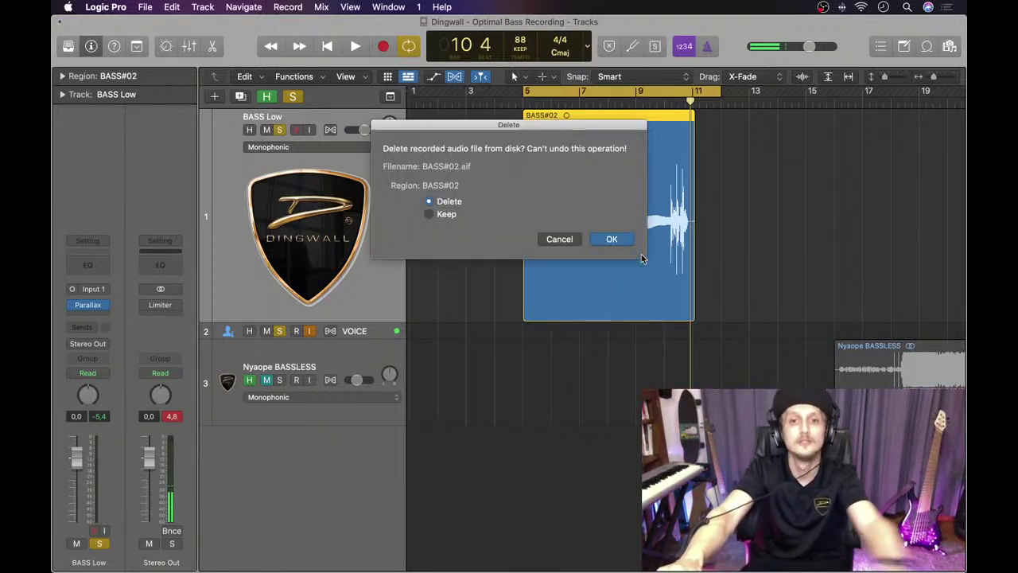
key("Return")
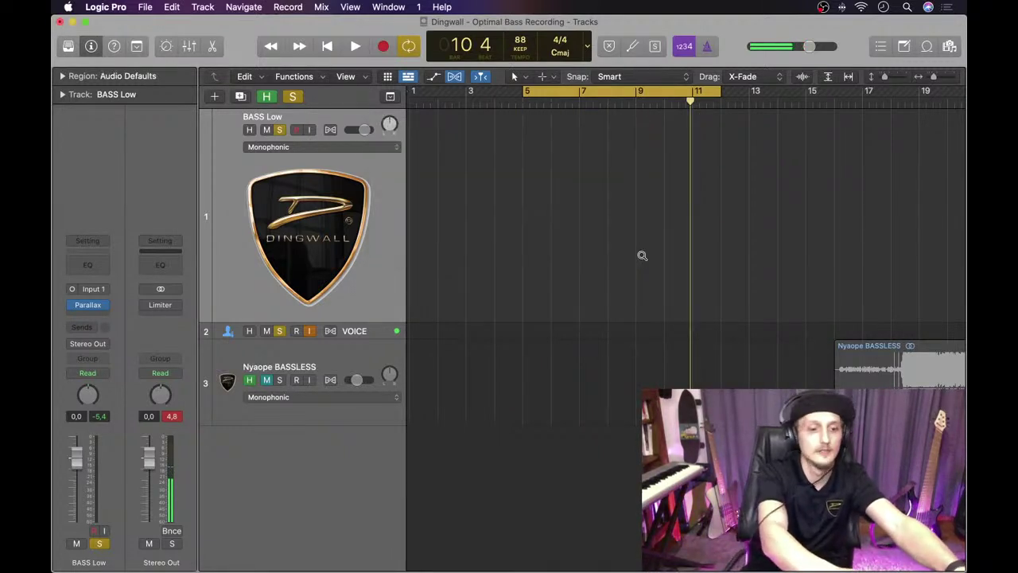
Step: Set the audio I/O Buffer Size to 128 samples in the device preferences
key("super+comma")
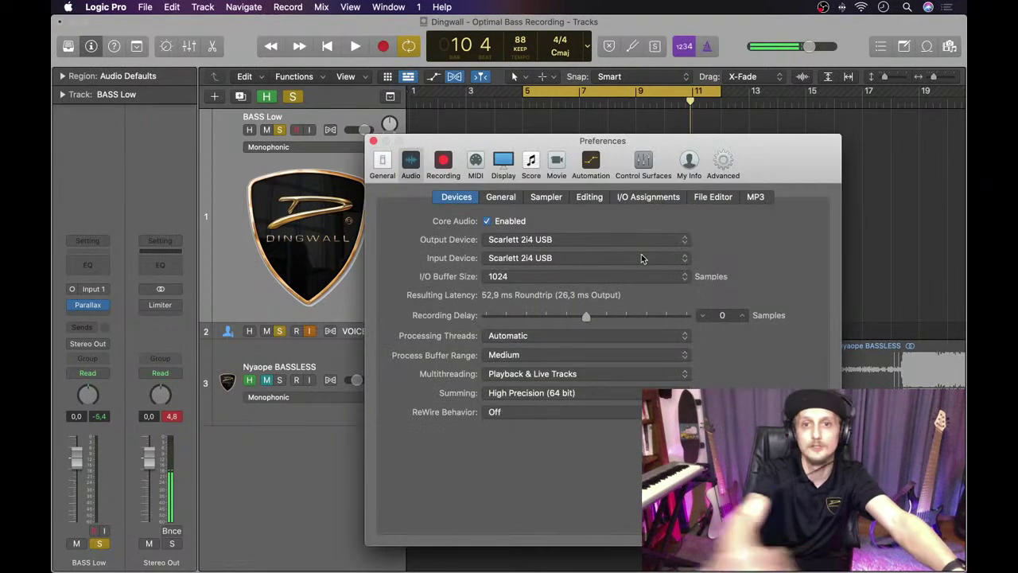
left_click(573, 273)
left_click(562, 242)
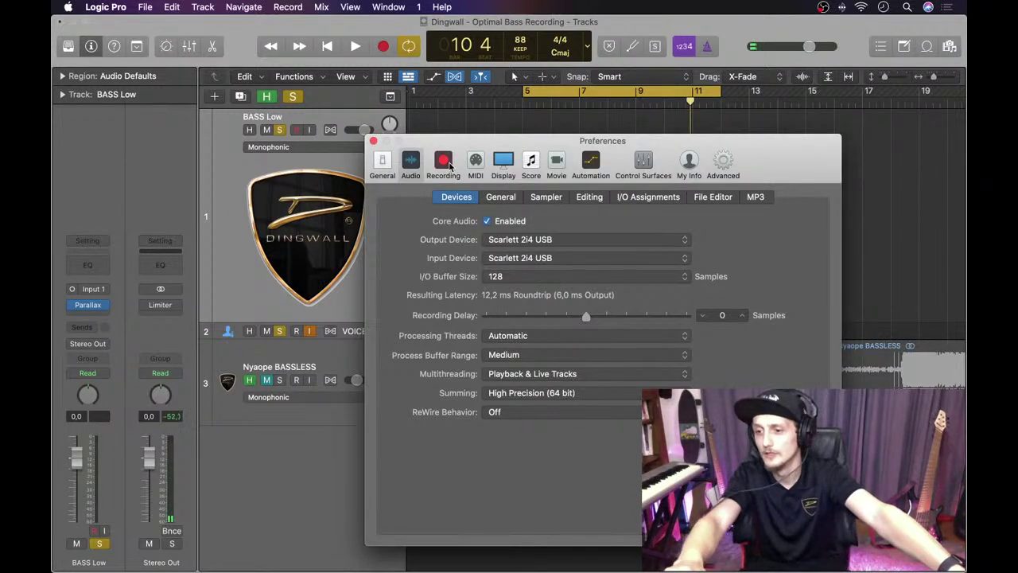
left_click(373, 141)
Step: Turn off the cycle range and place the playhead at bar 16, where the Nyaope BASSLESS region starts
left_click(687, 97)
scroll(789, 208, "right", 5)
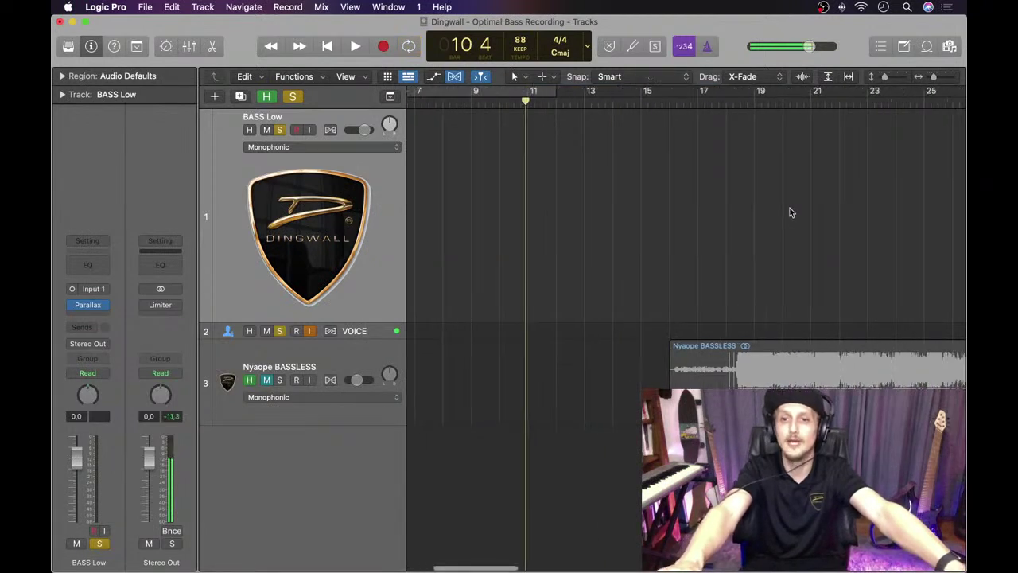
left_click(596, 96)
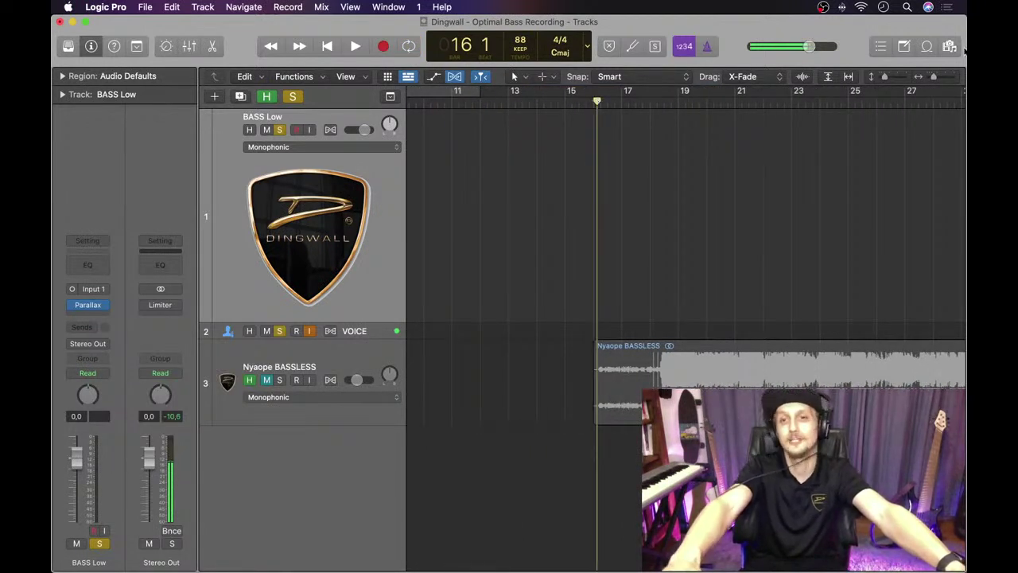
left_click_drag(913, 77, 943, 79)
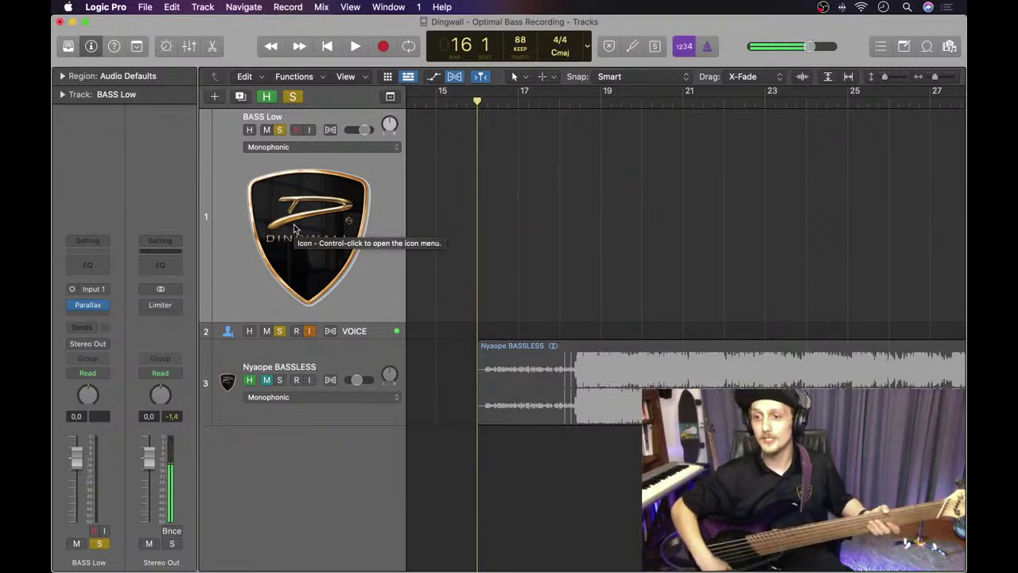
Step: Record-enable BASS Low and set Parallax's Compression to 0.71, Mid Drive to 0.49, High Drive to 0.57 and High Pass to 1313 Hz
left_click(301, 129)
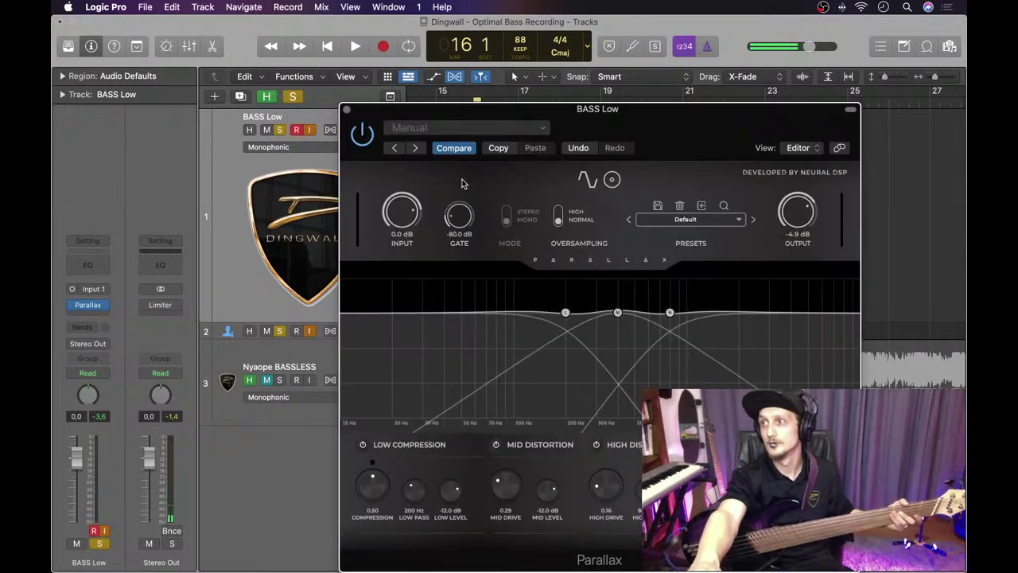
left_click(465, 151)
left_click(465, 151)
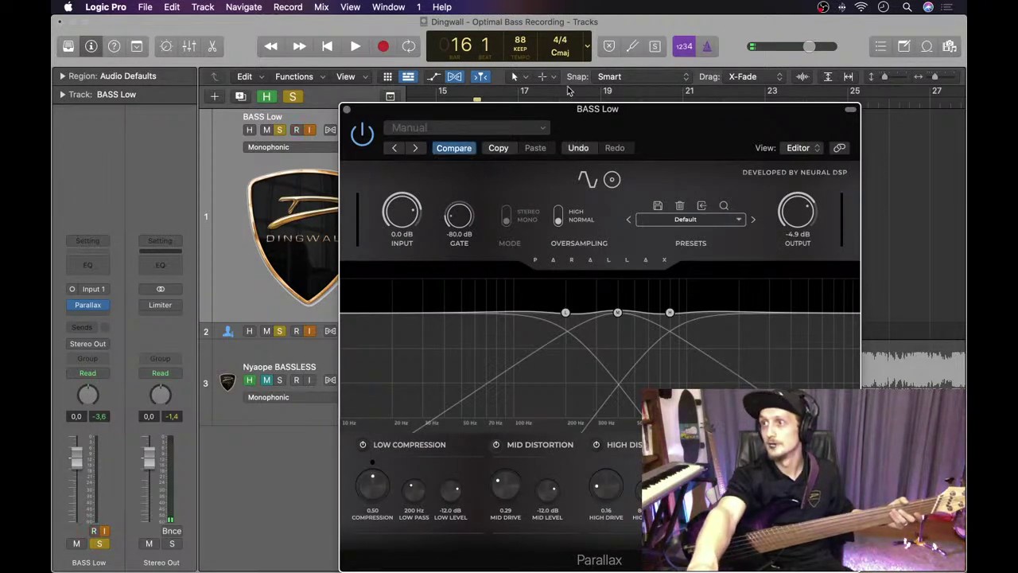
left_click_drag(469, 113, 381, 62)
left_click_drag(526, 449, 534, 374)
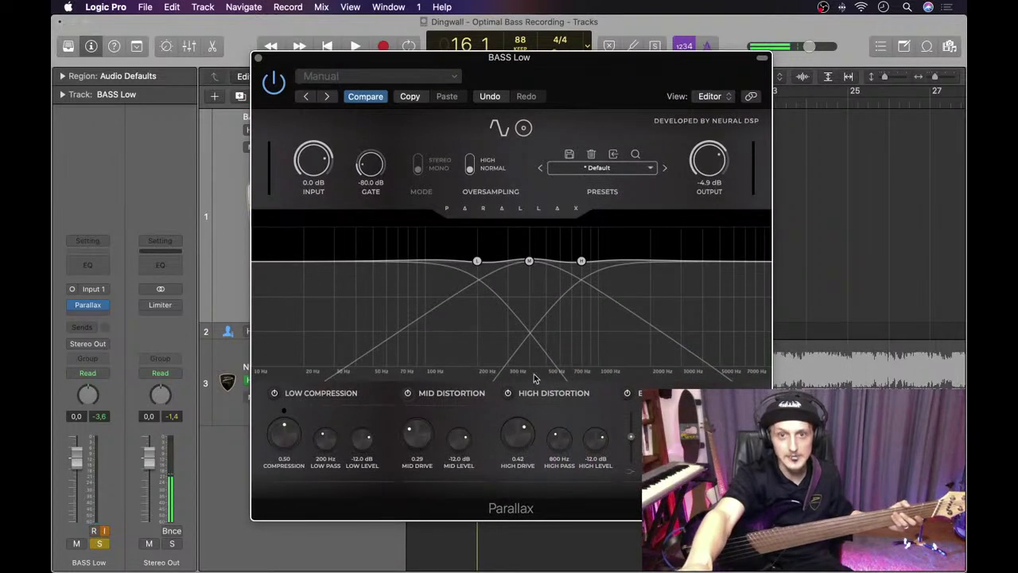
left_click_drag(428, 437, 435, 404)
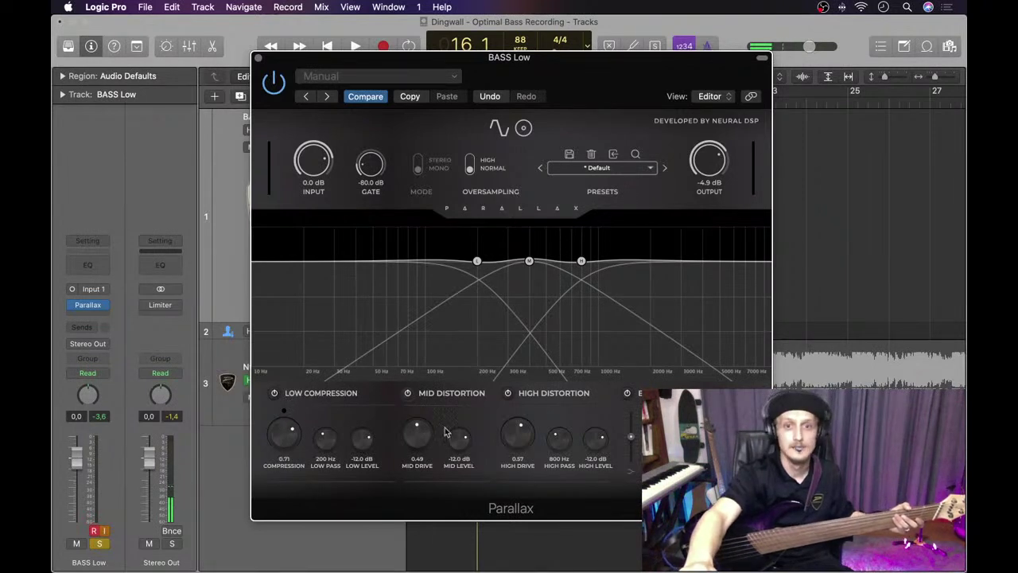
left_click_drag(556, 437, 567, 398)
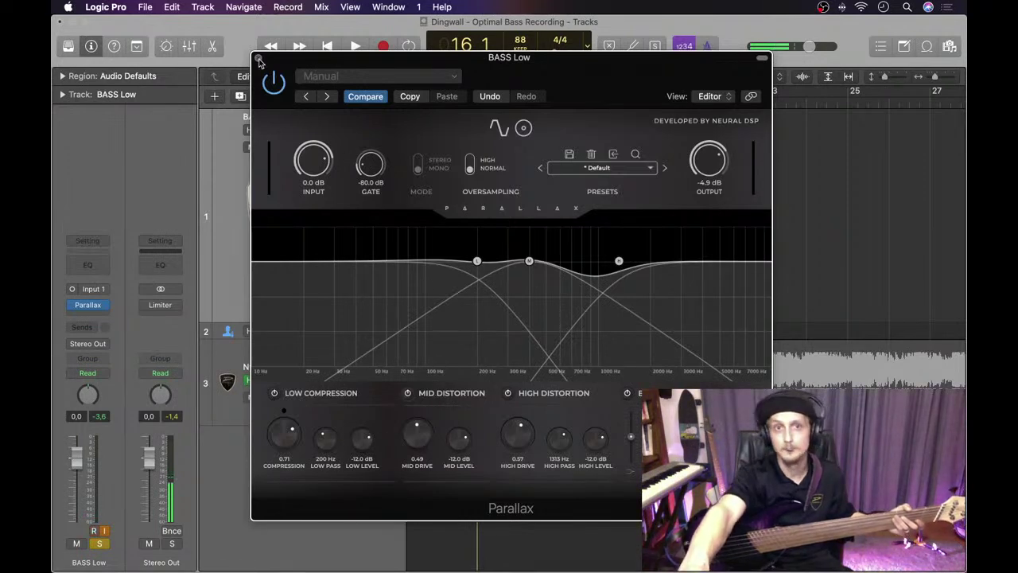
key("super+w")
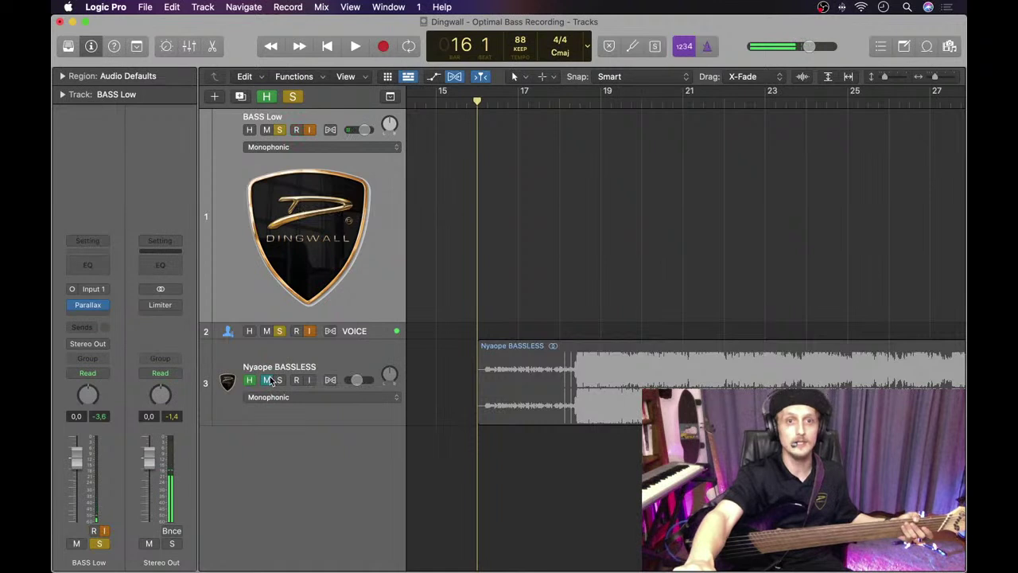
Step: Clear the solos, record a bass take on BASS Low over the unmuted Nyaope BASSLESS with VOICE muted, then unmute VOICE and stop
left_click(282, 333)
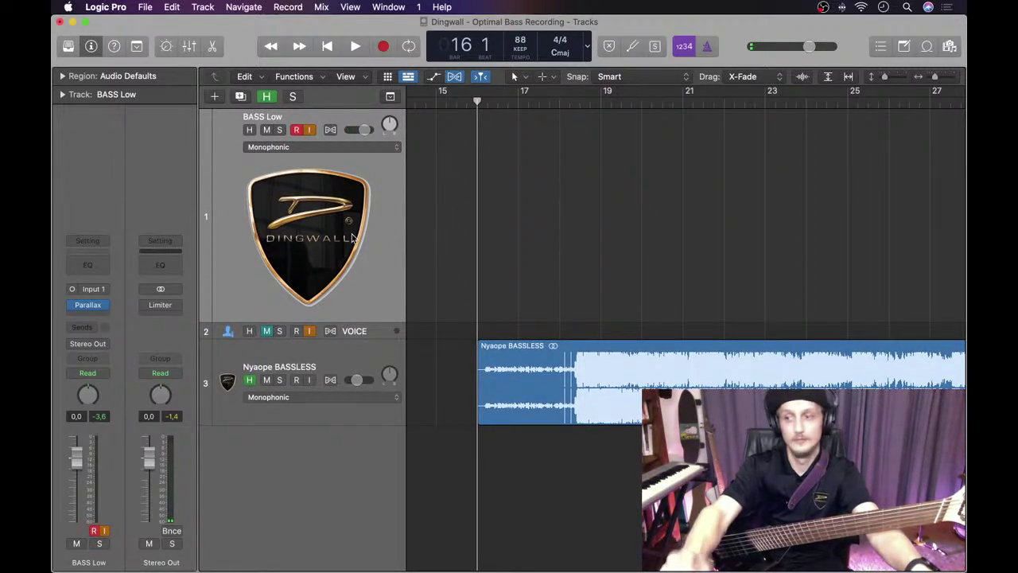
key("r")
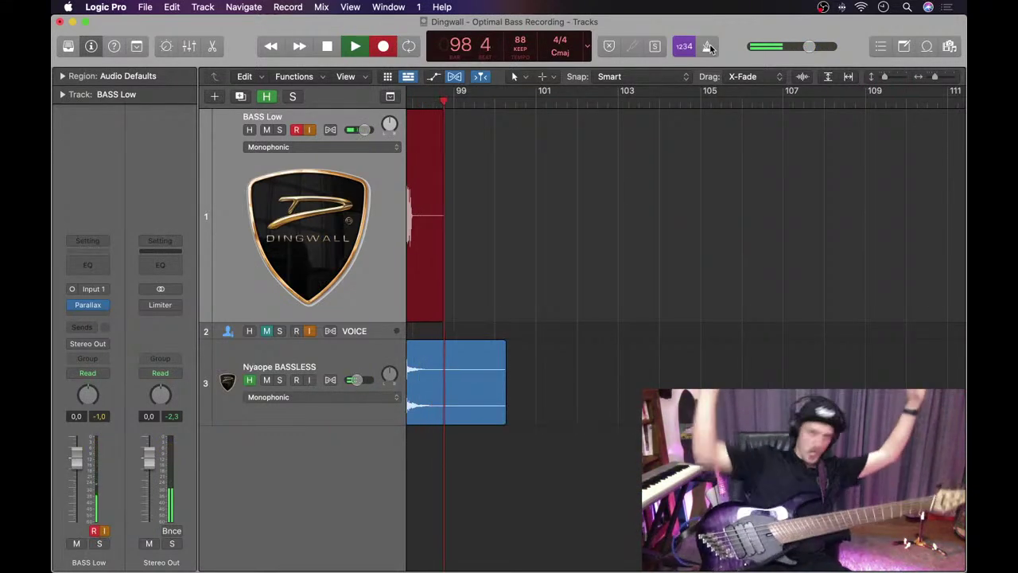
left_click(269, 331)
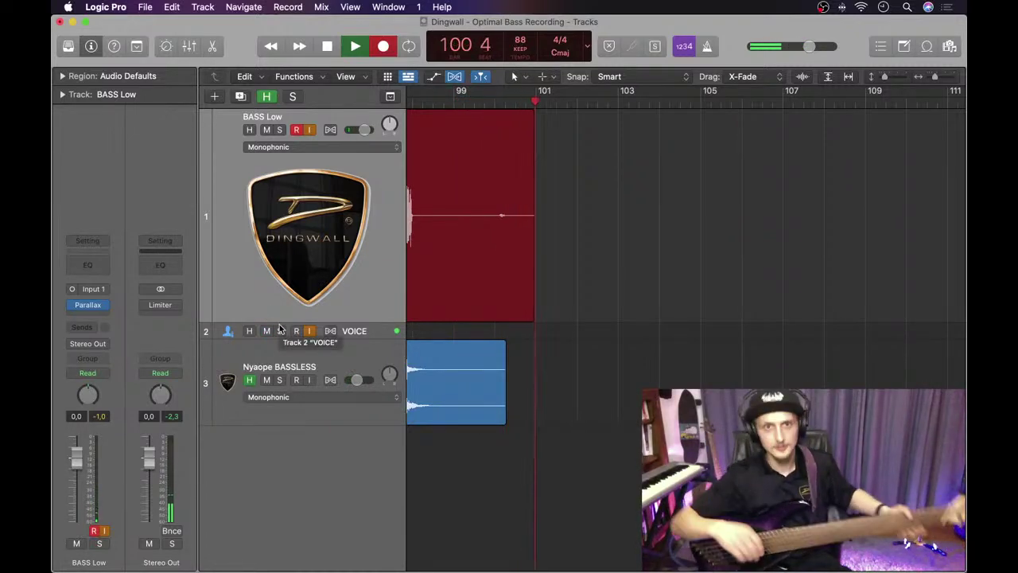
left_click(329, 49)
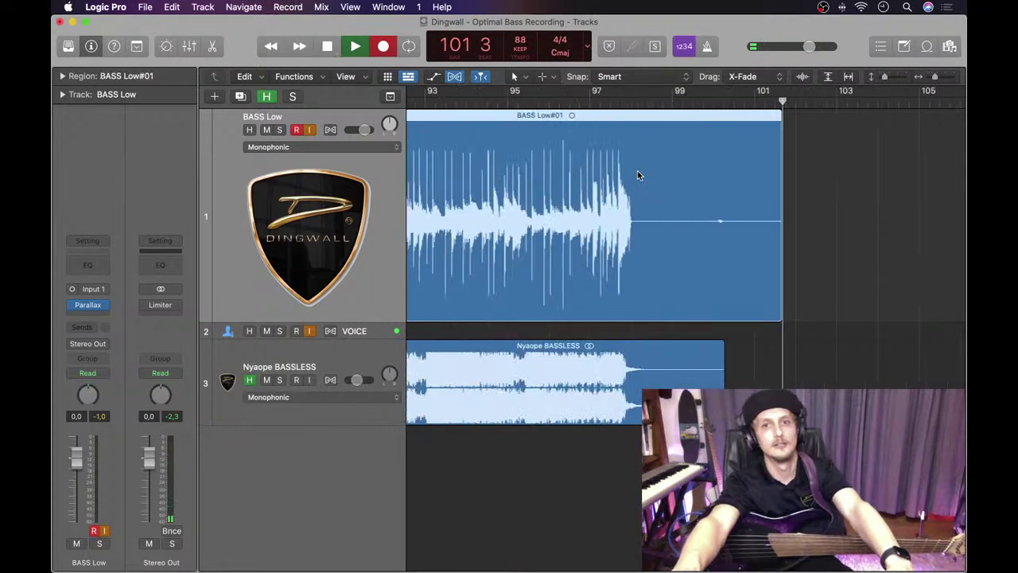
Step: Place the playhead at bar 93 in the last section of the recorded BASS Low take
scroll(637, 173, "left", 10)
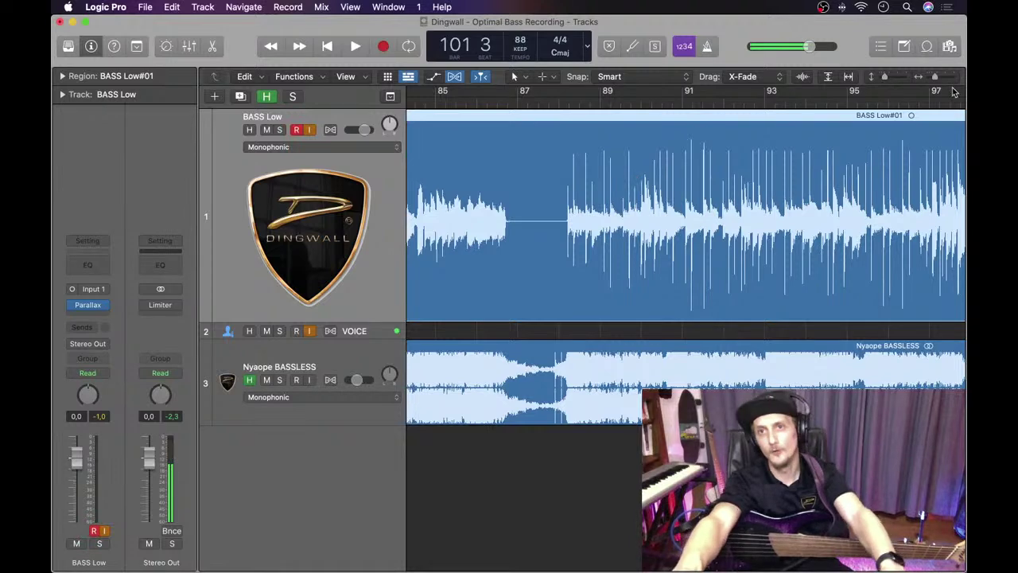
left_click_drag(937, 80, 928, 77)
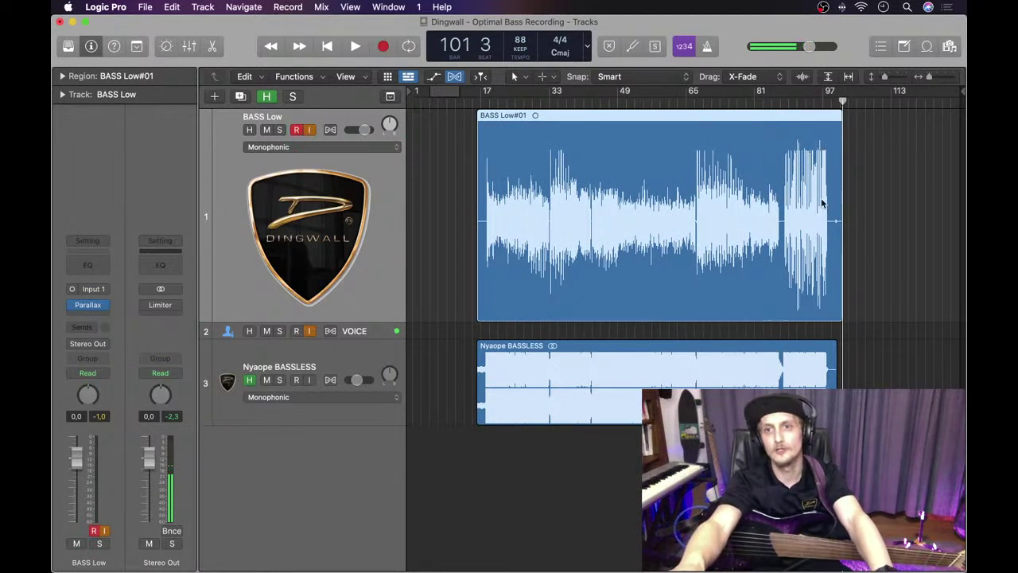
left_click_drag(811, 100, 806, 100)
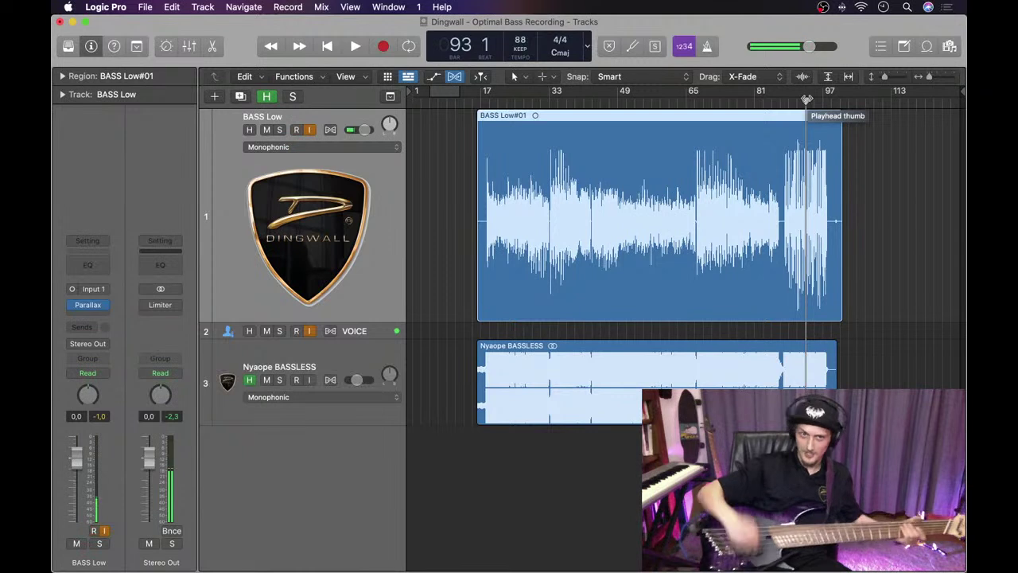
mouse_move(74, 309)
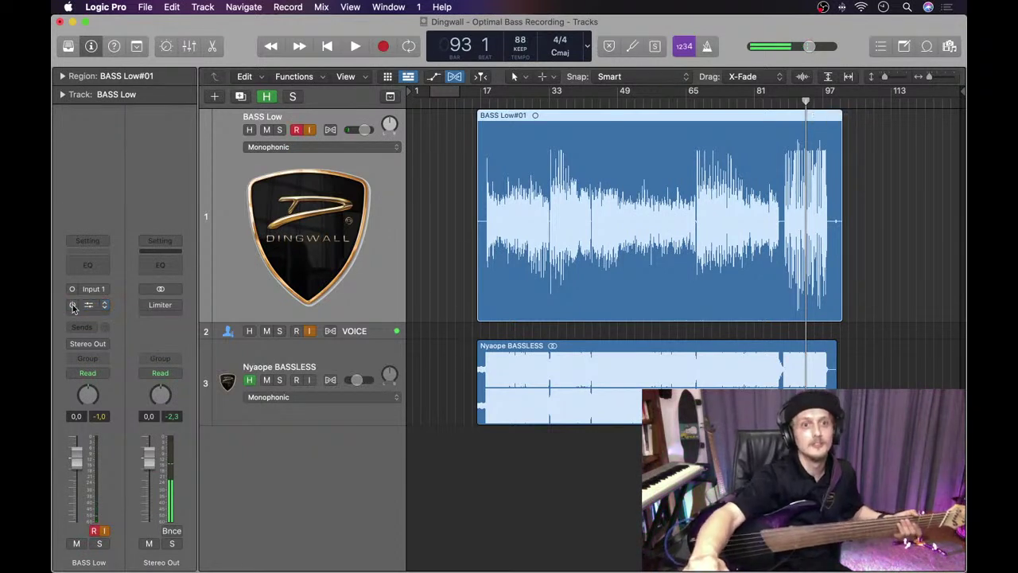